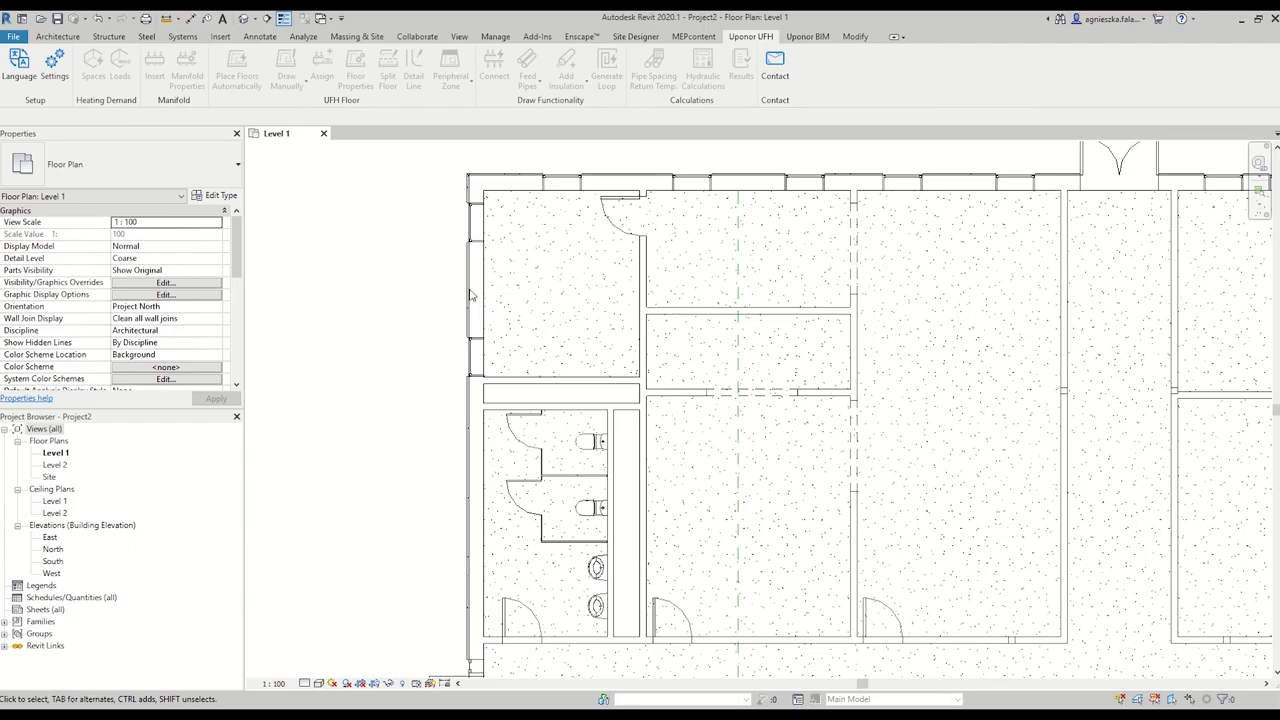
Set the Uponor UFH project region to Poland and confirm the change.
click(53, 75)
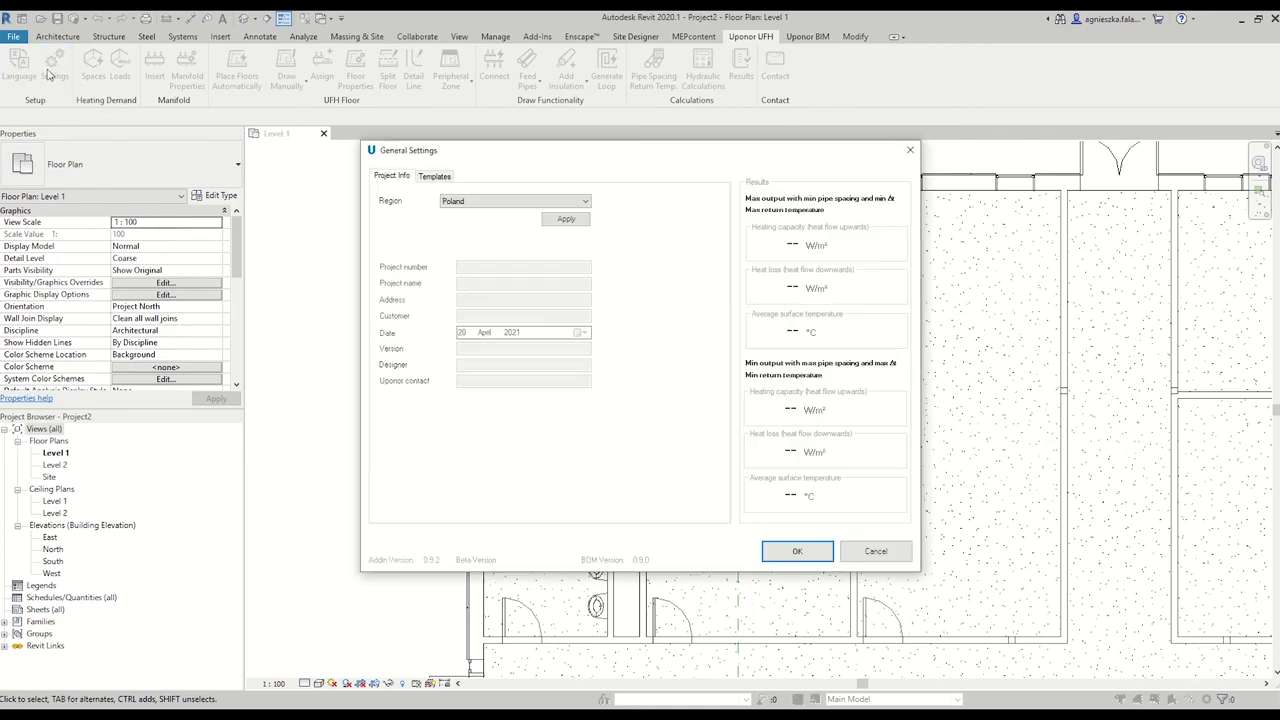
click(477, 204)
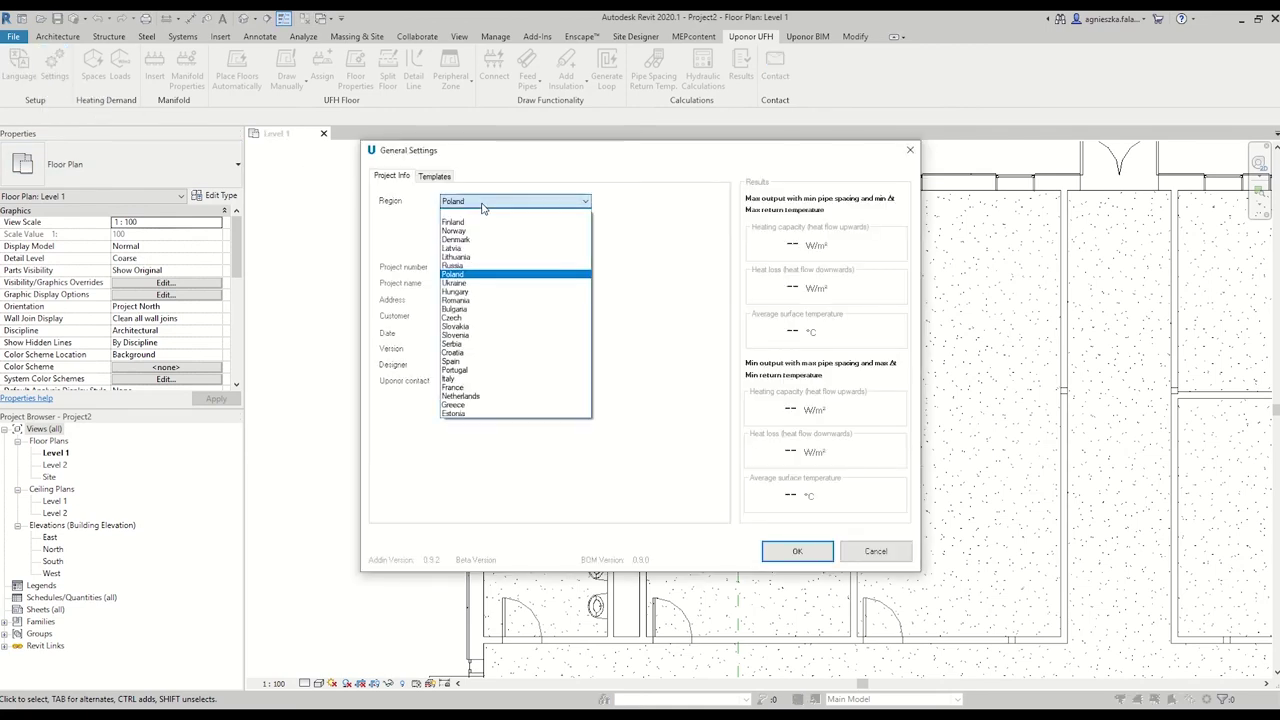
click(481, 276)
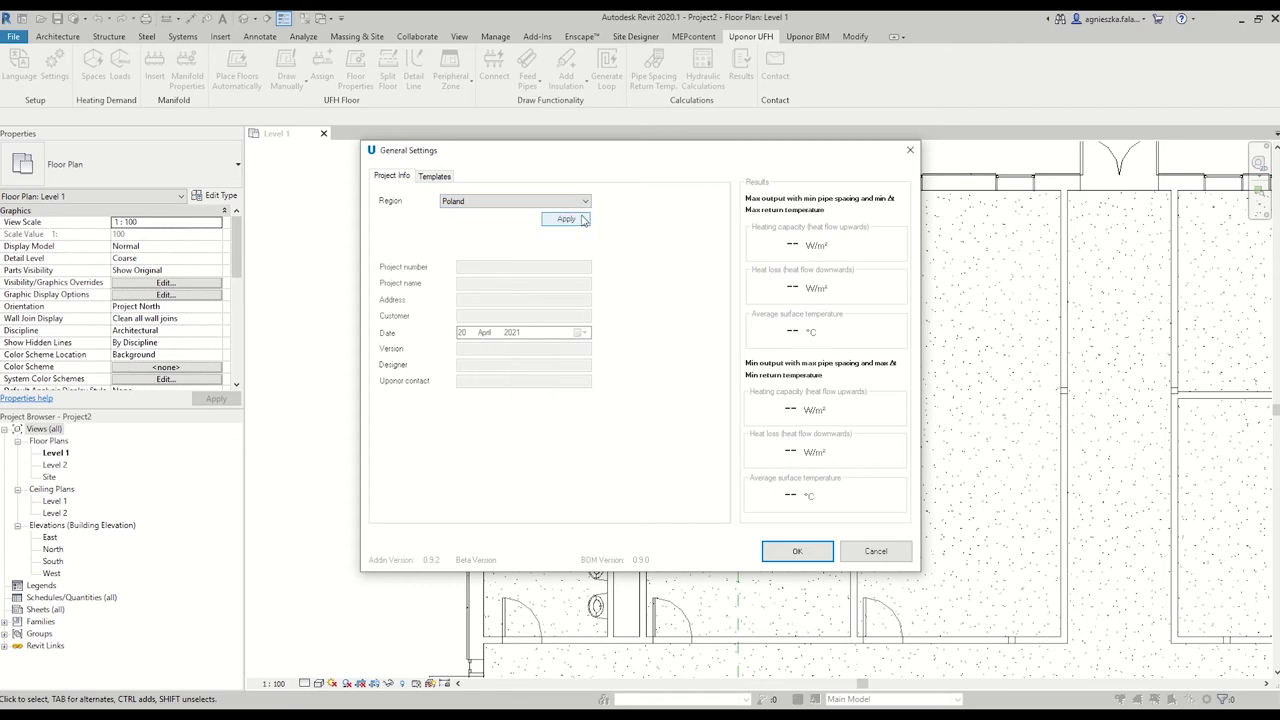
click(584, 219)
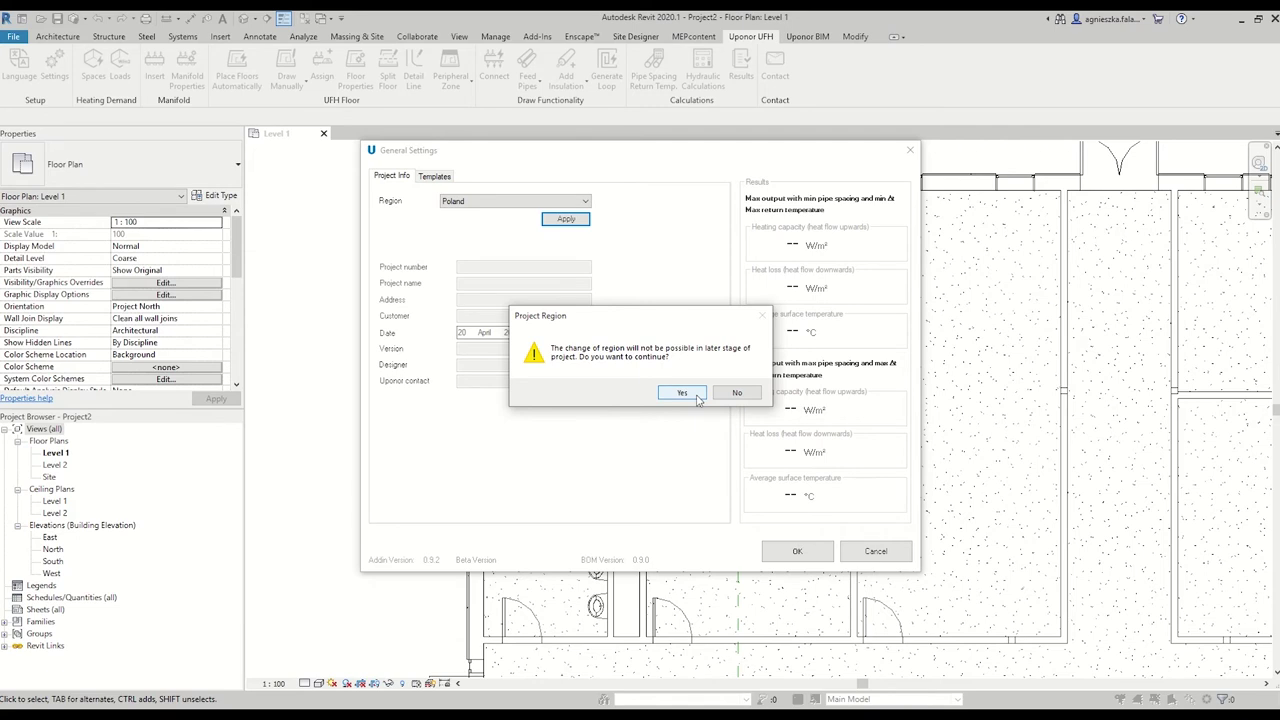
click(682, 393)
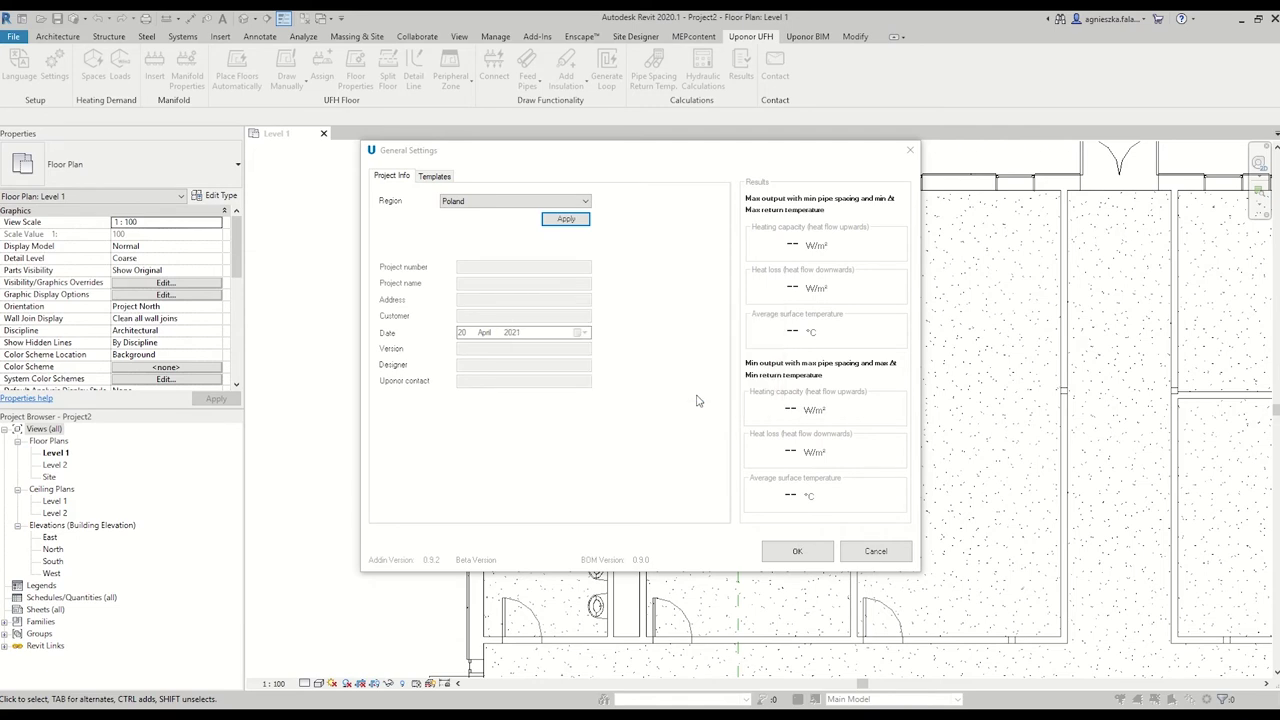
Enter project number 123 and name Office, plus the address, customer and version 01.
text(123)
click(538, 286)
text(Office)
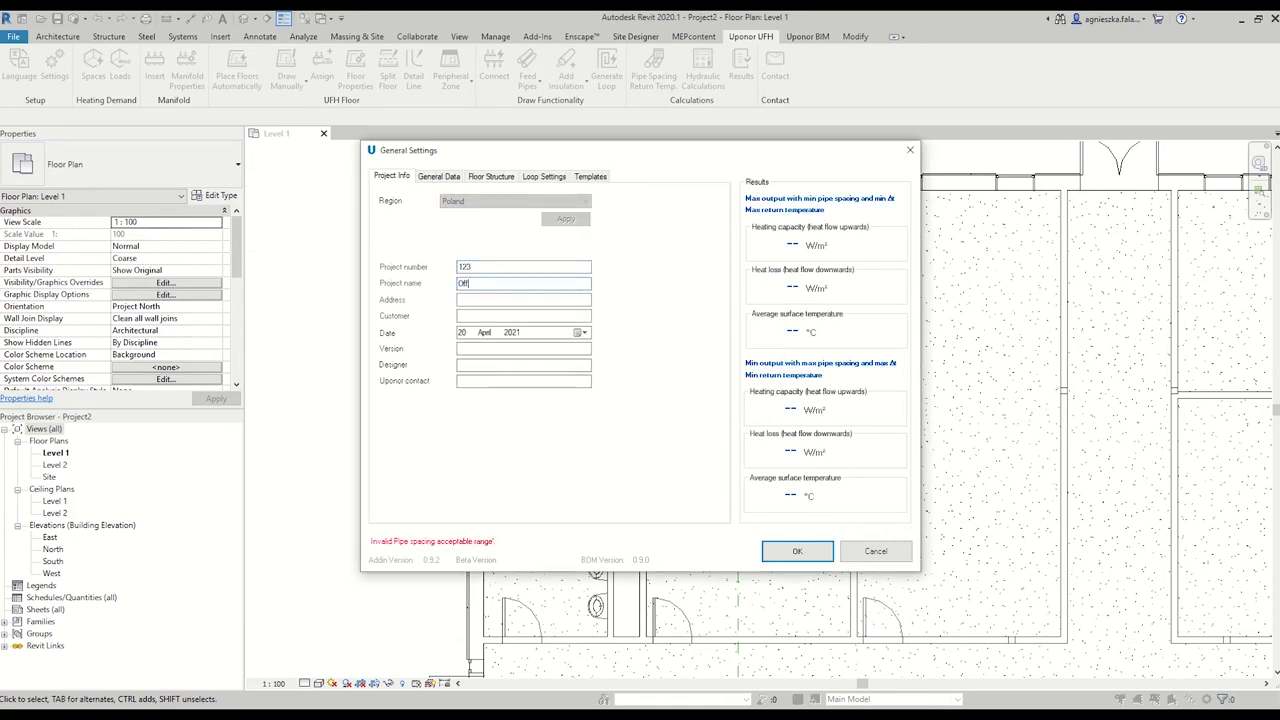
click(561, 300)
click(557, 315)
text(Client_1)
click(557, 348)
text(01)
click(557, 365)
Enter the contact number, then choose Classic system, Comfort Pipe Plus 20x2.0 pipe and tying wire fixation.
text(01234567)
click(443, 179)
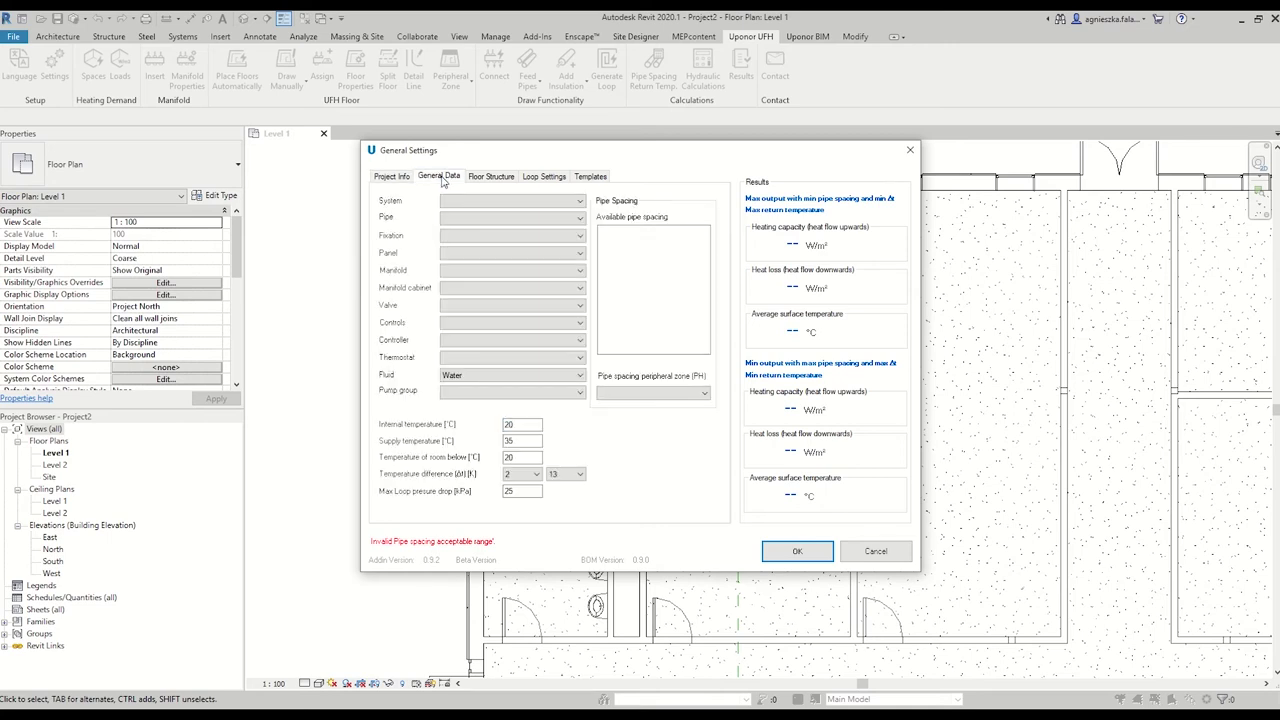
click(452, 203)
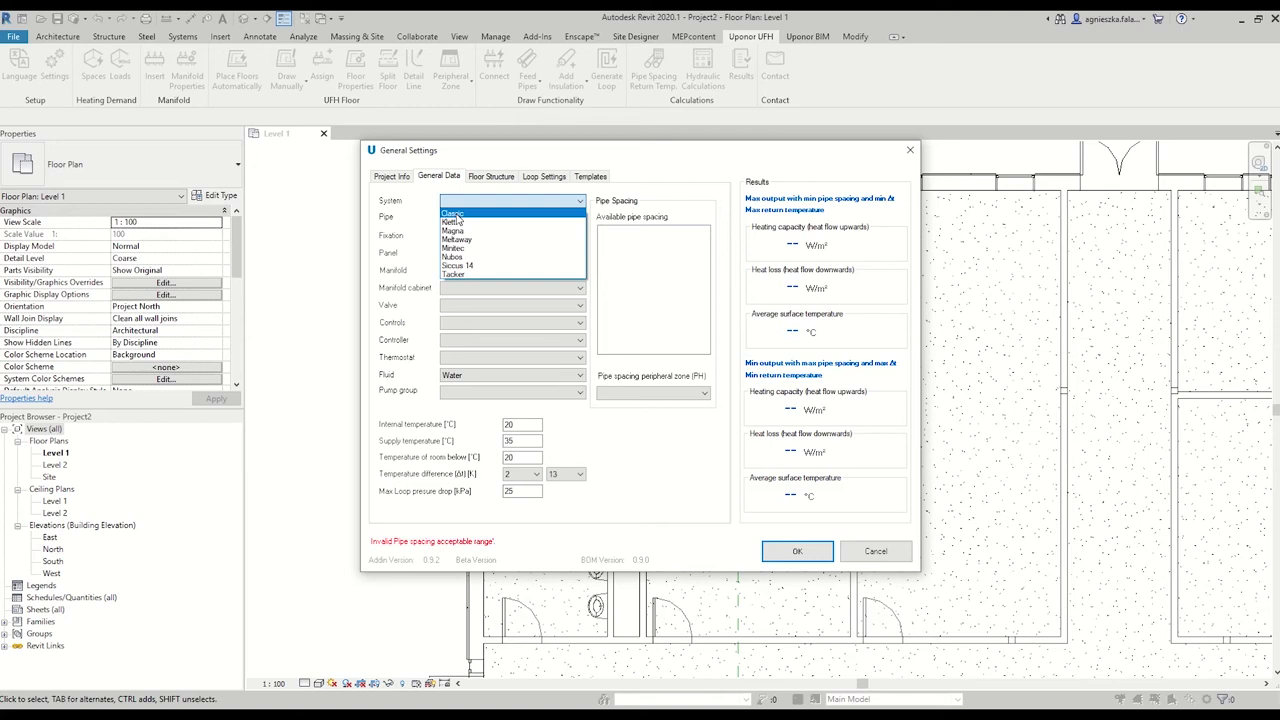
click(453, 214)
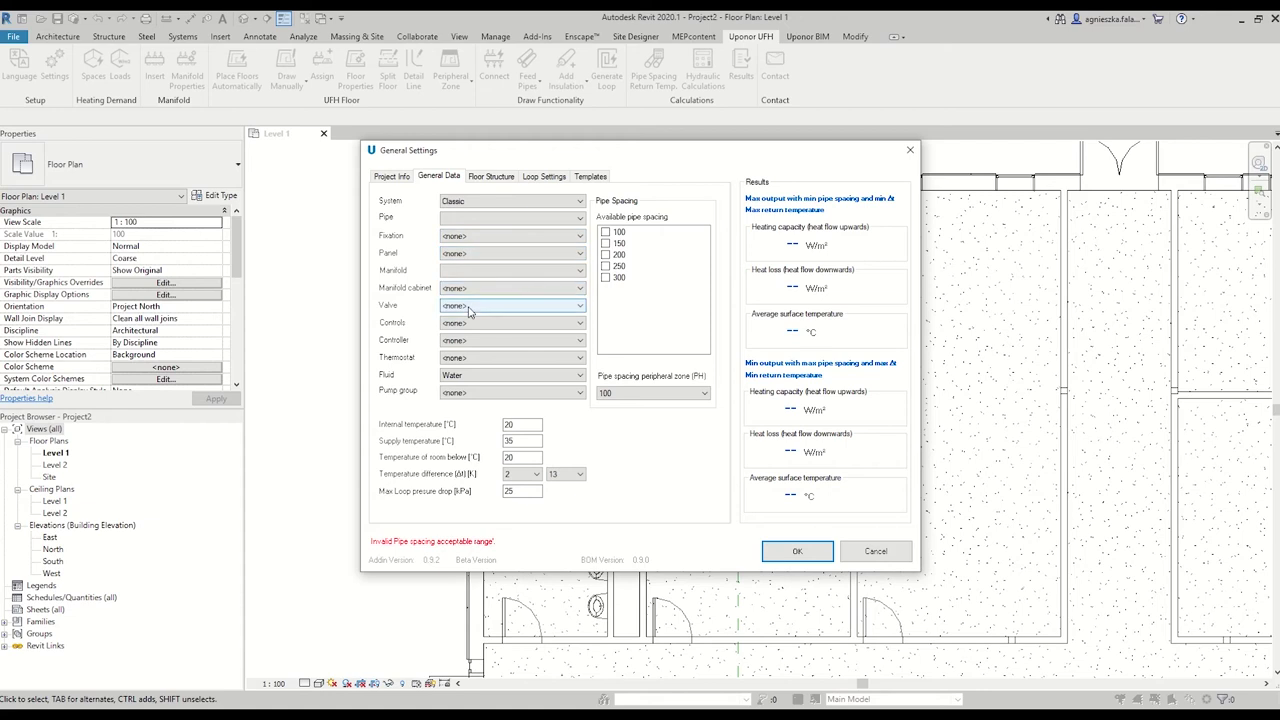
click(472, 219)
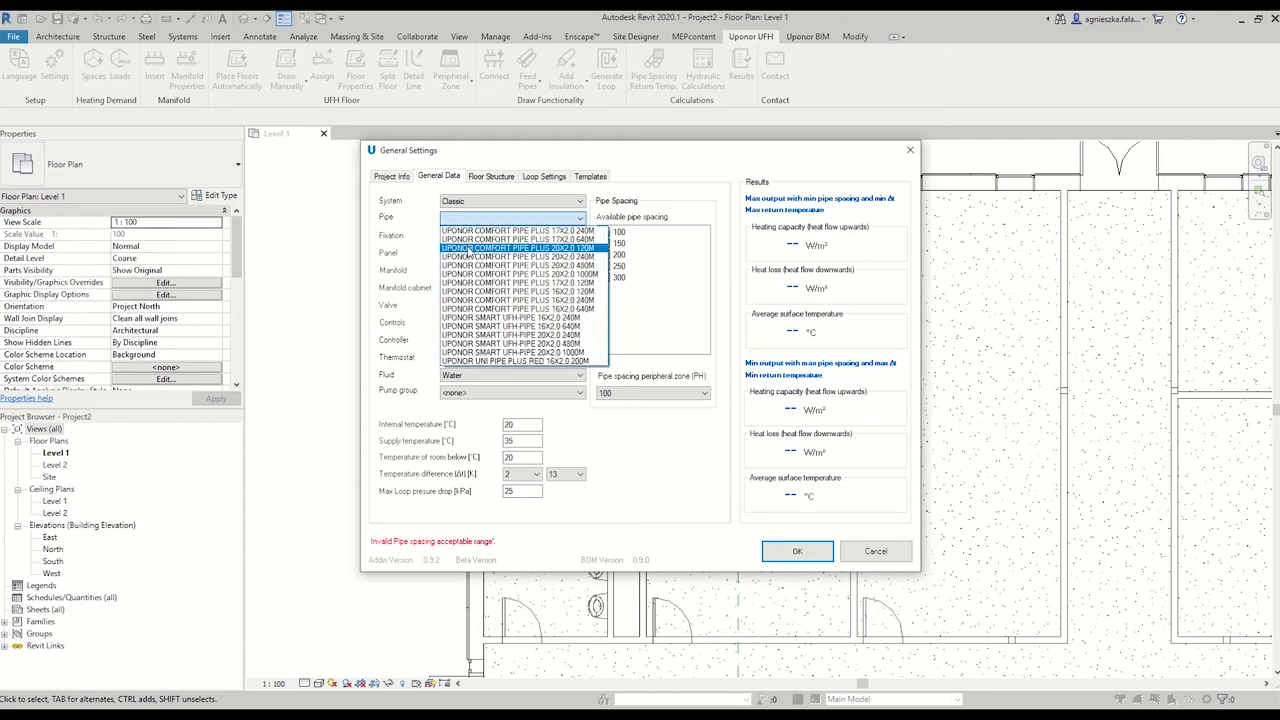
click(463, 250)
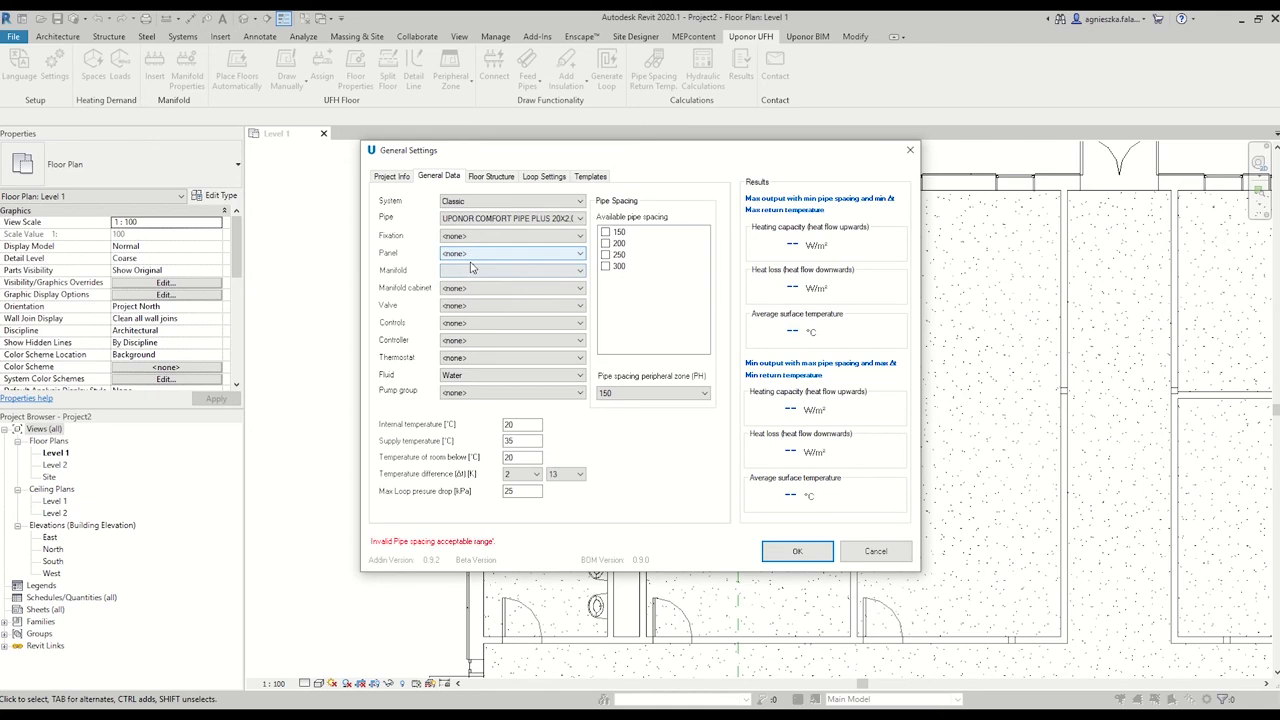
click(476, 237)
click(478, 258)
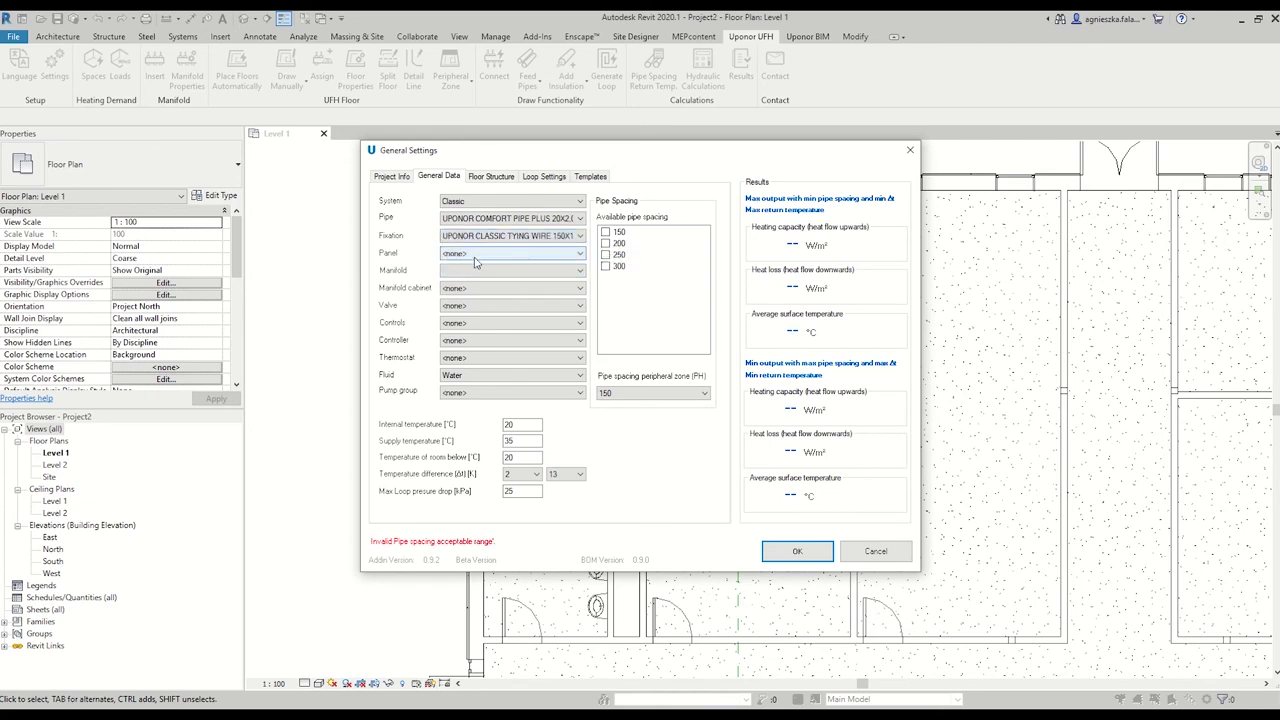
Keep no panel, choose VarioM FM manifold, in-wall cabinet, BALANCING VALVE G1 - RP1 and Water.
click(477, 255)
click(456, 265)
click(458, 270)
click(459, 303)
click(510, 288)
click(465, 298)
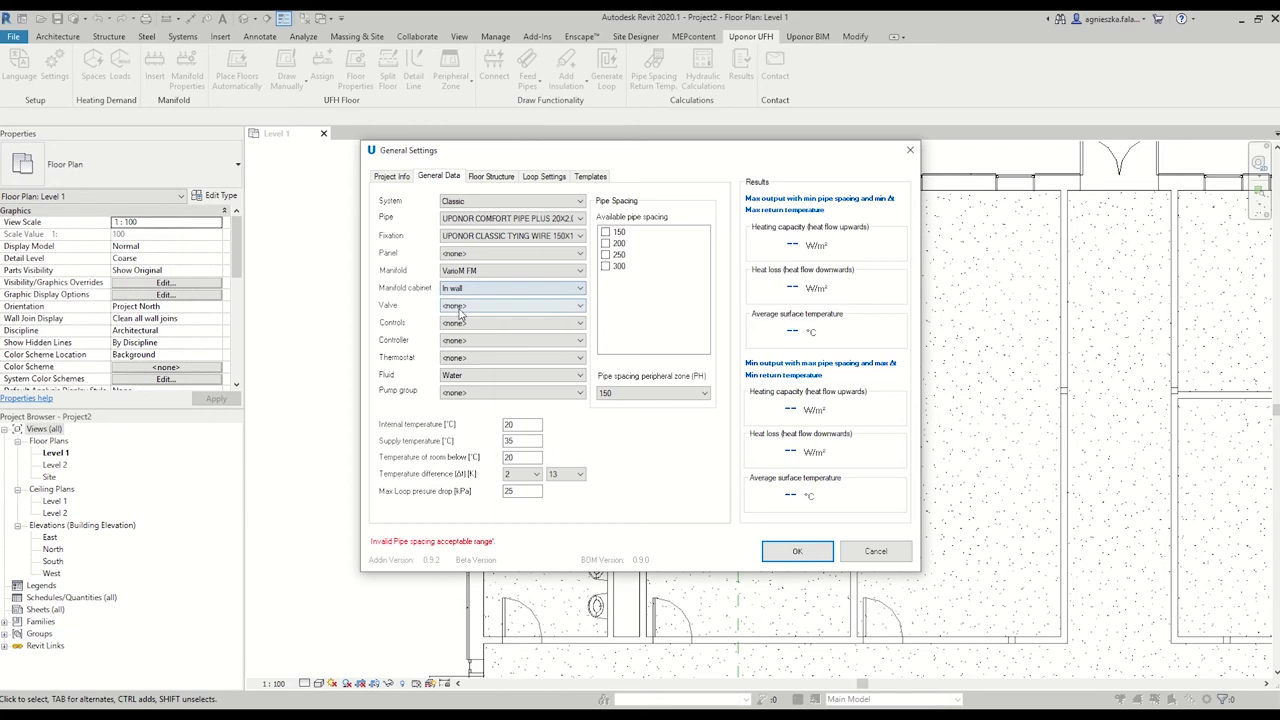
click(510, 305)
click(470, 316)
click(459, 379)
click(462, 392)
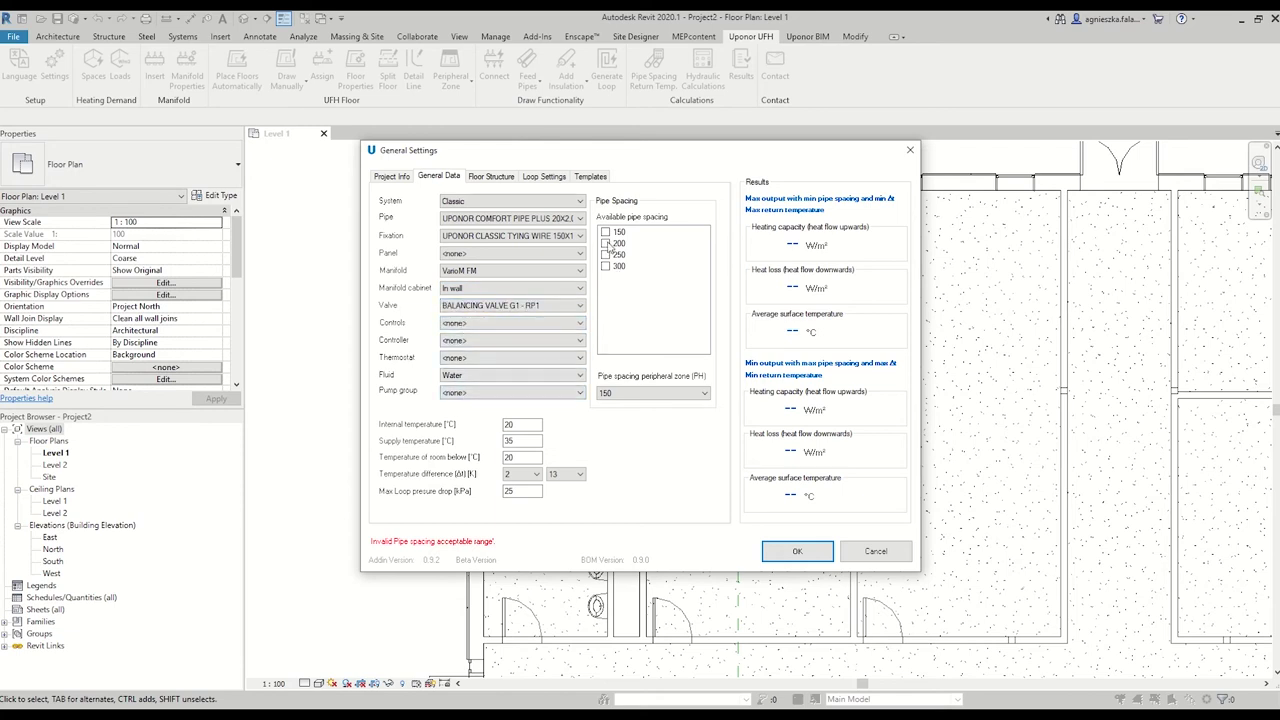
Allow pipe spacings 200, 250 and 300 and set the temperature differences to 5 and 10.
click(605, 243)
click(605, 255)
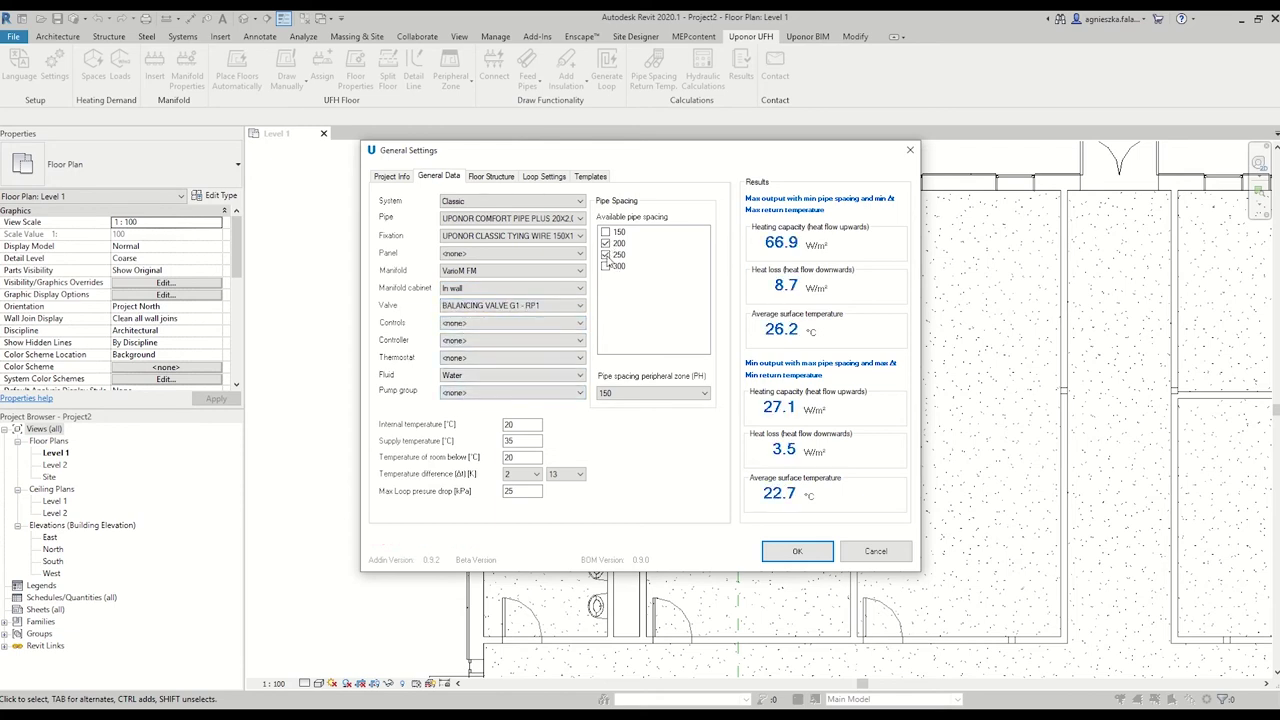
click(605, 266)
click(535, 474)
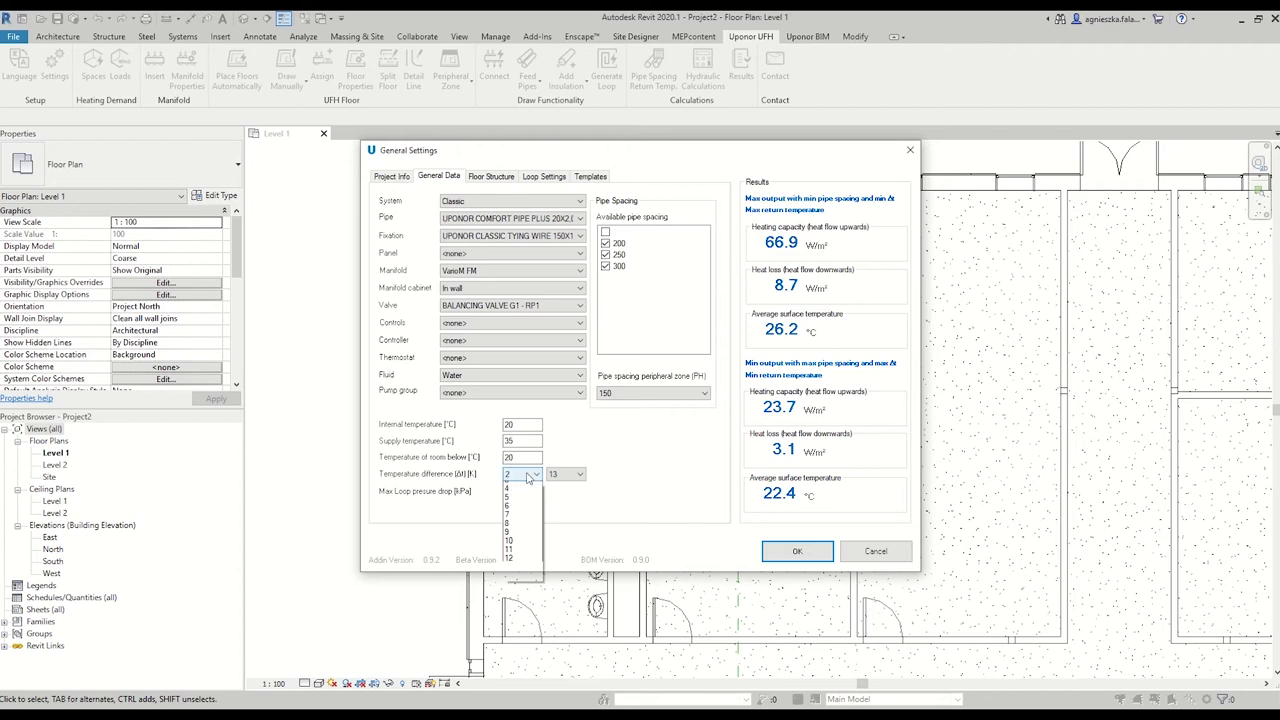
click(520, 512)
click(566, 474)
click(565, 556)
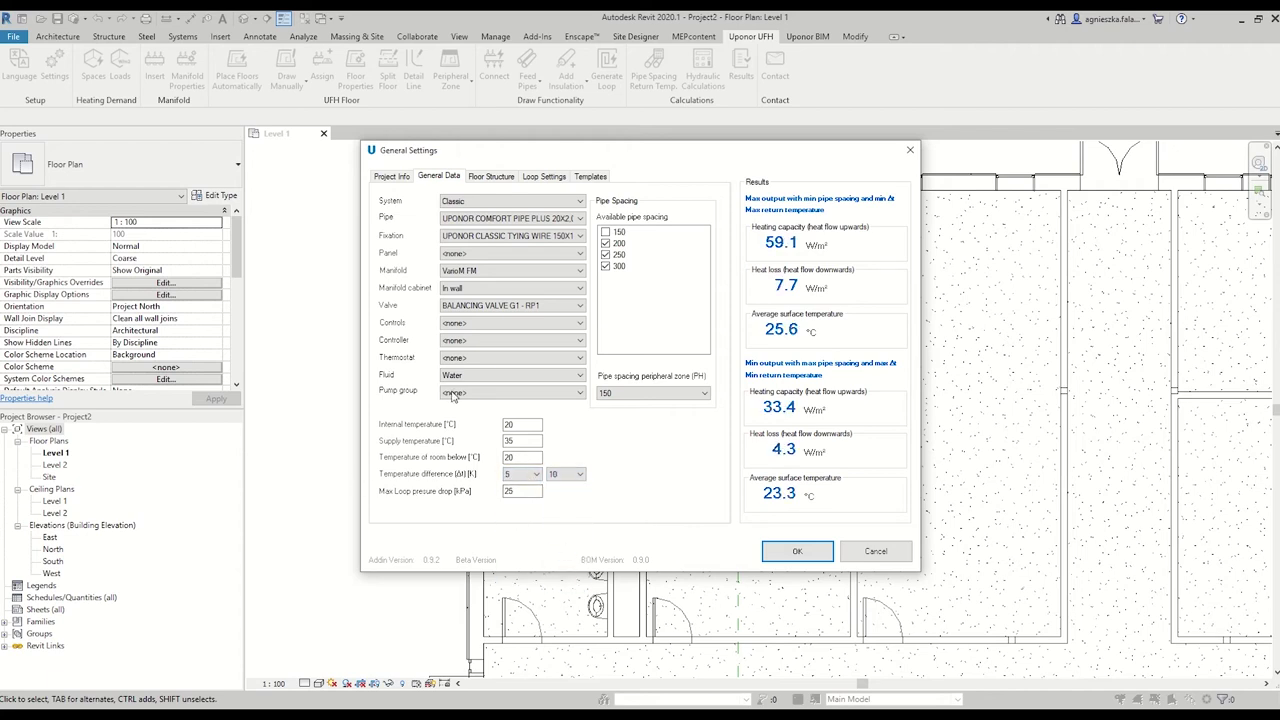
Choose Thin parquet 0.06 as floor covering and display the floor construction constants.
click(480, 184)
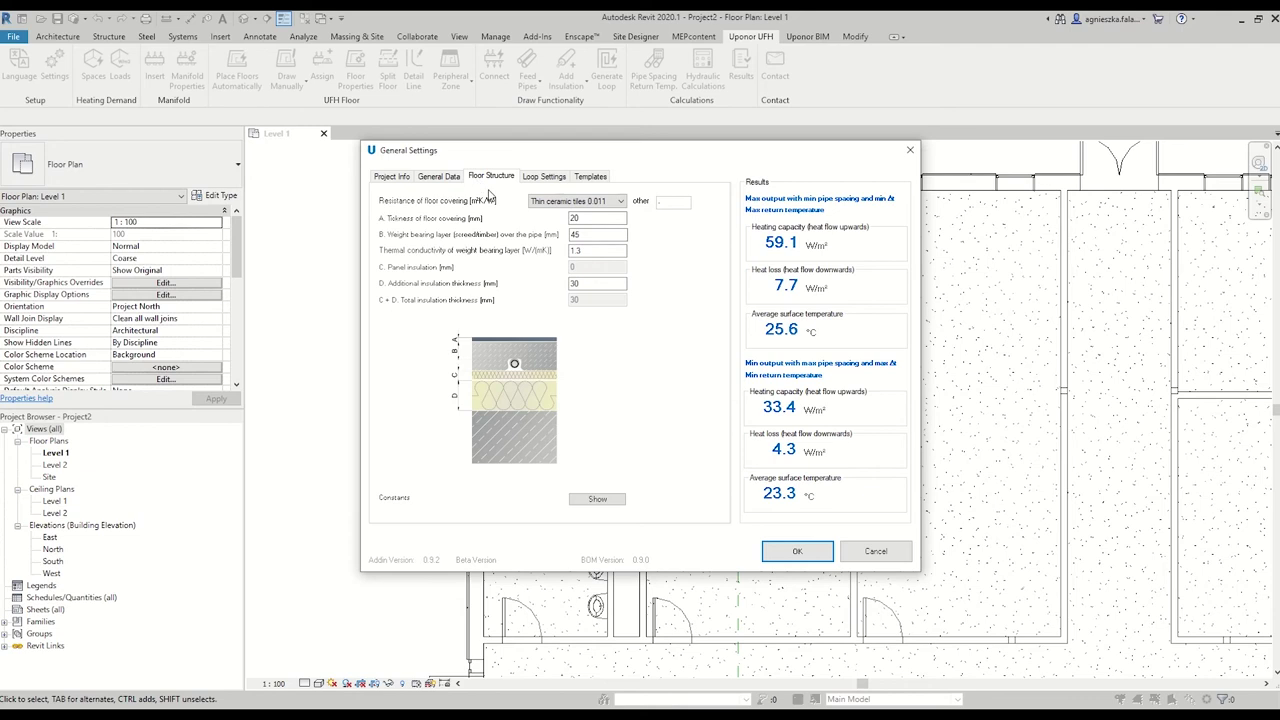
click(604, 203)
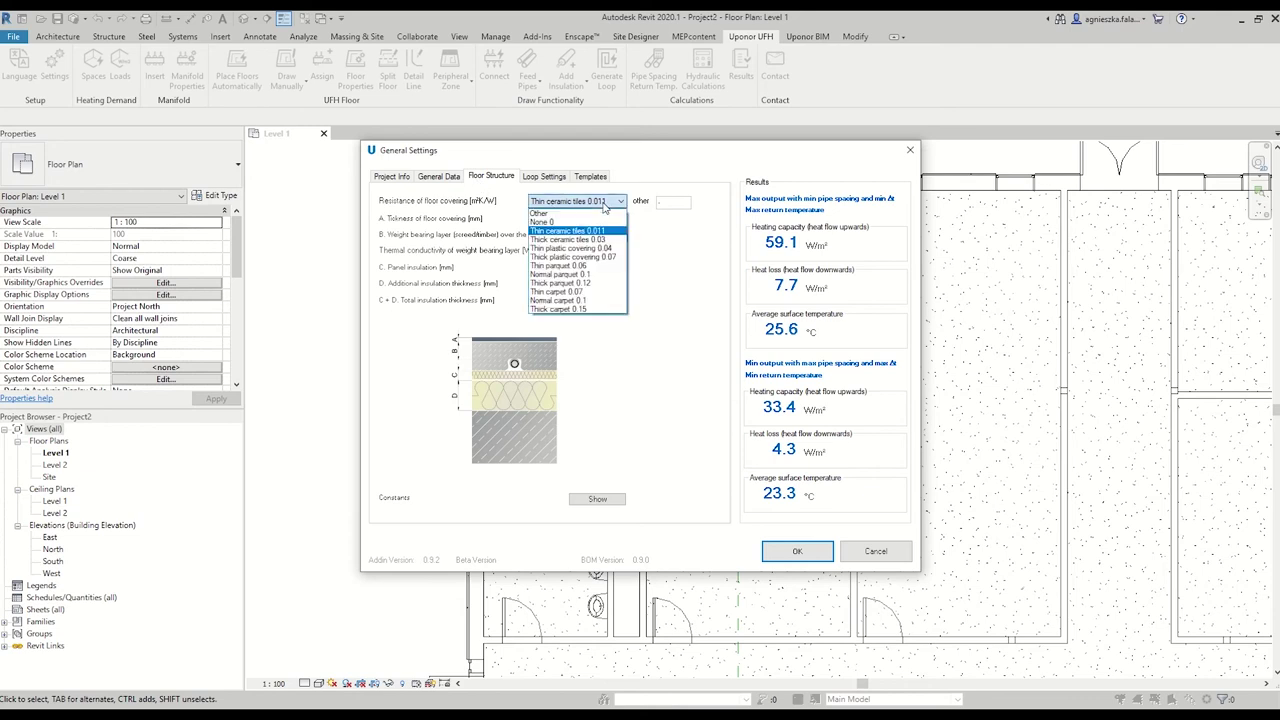
click(595, 270)
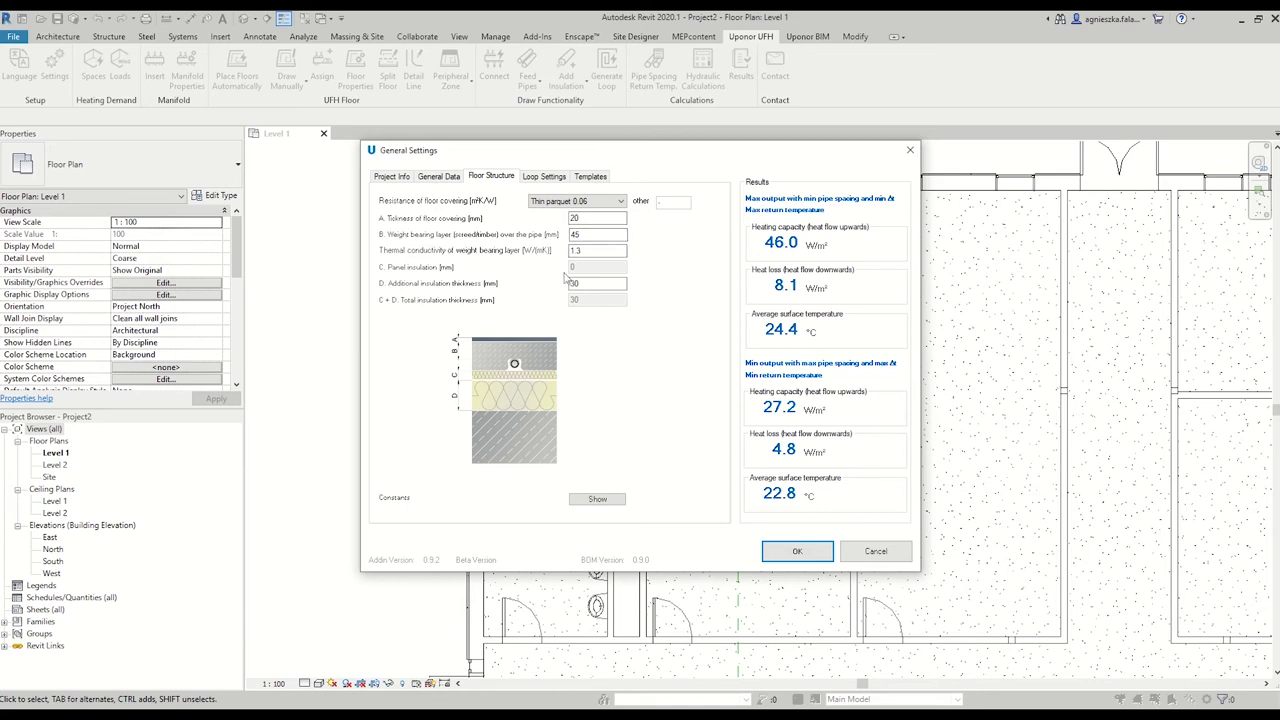
click(441, 179)
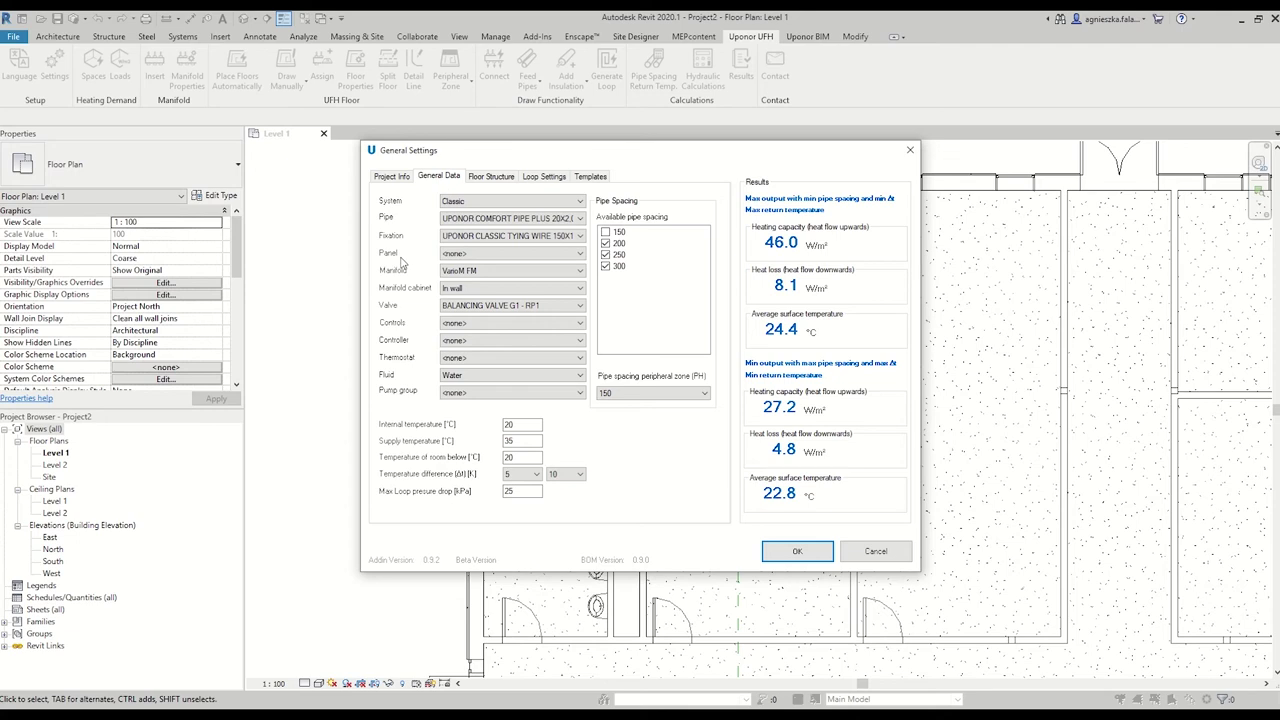
click(497, 177)
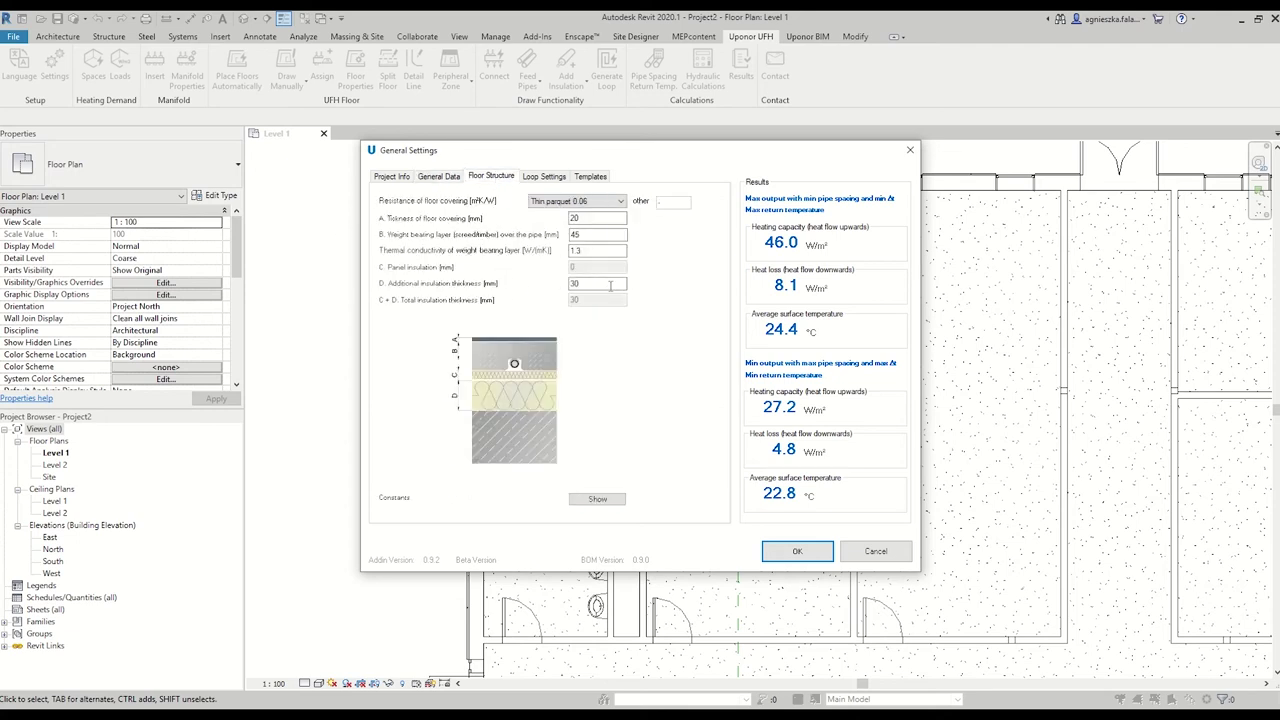
click(598, 499)
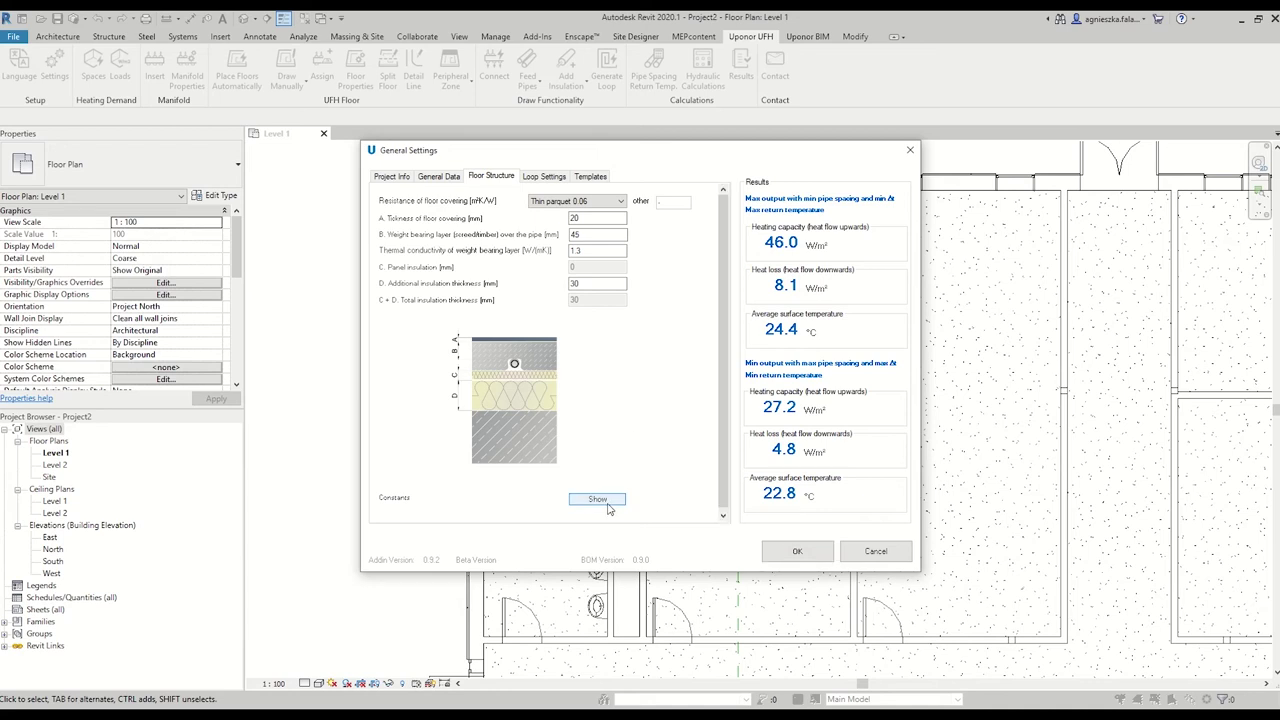
scroll(621, 474, down, 1)
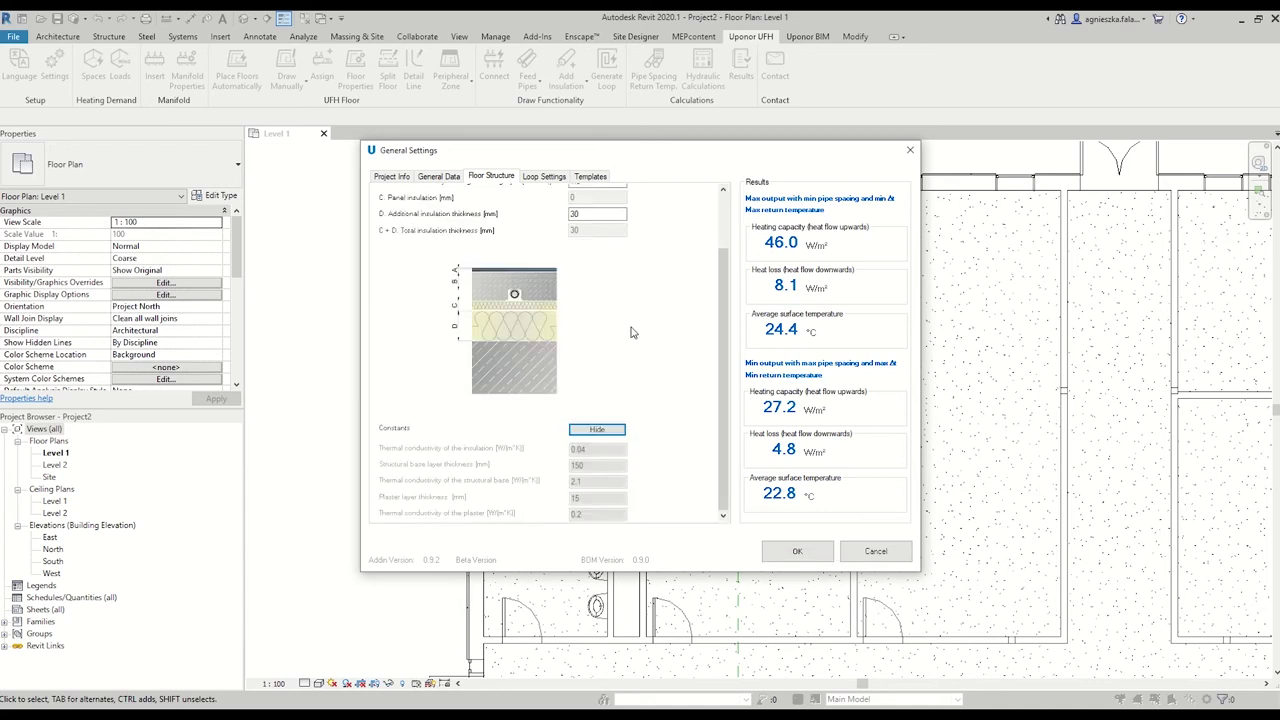
Set the loop pattern to Spiral, laid horizontally.
click(540, 177)
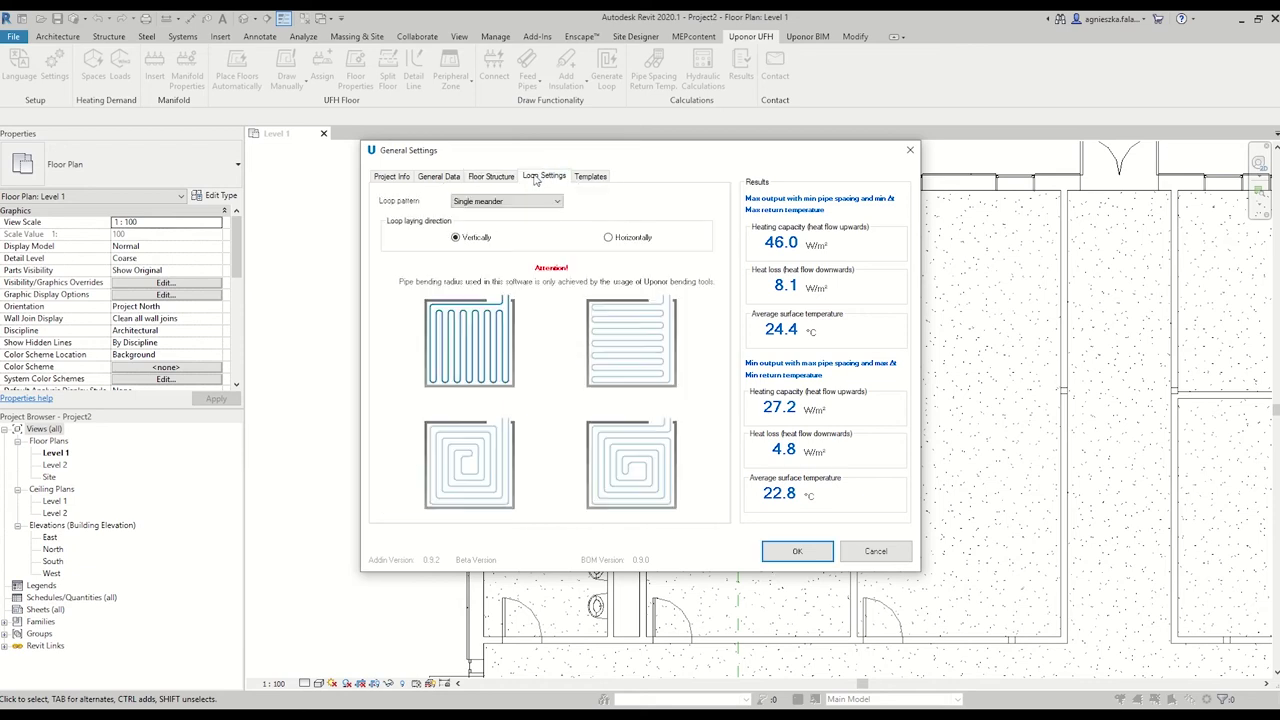
click(533, 202)
click(527, 222)
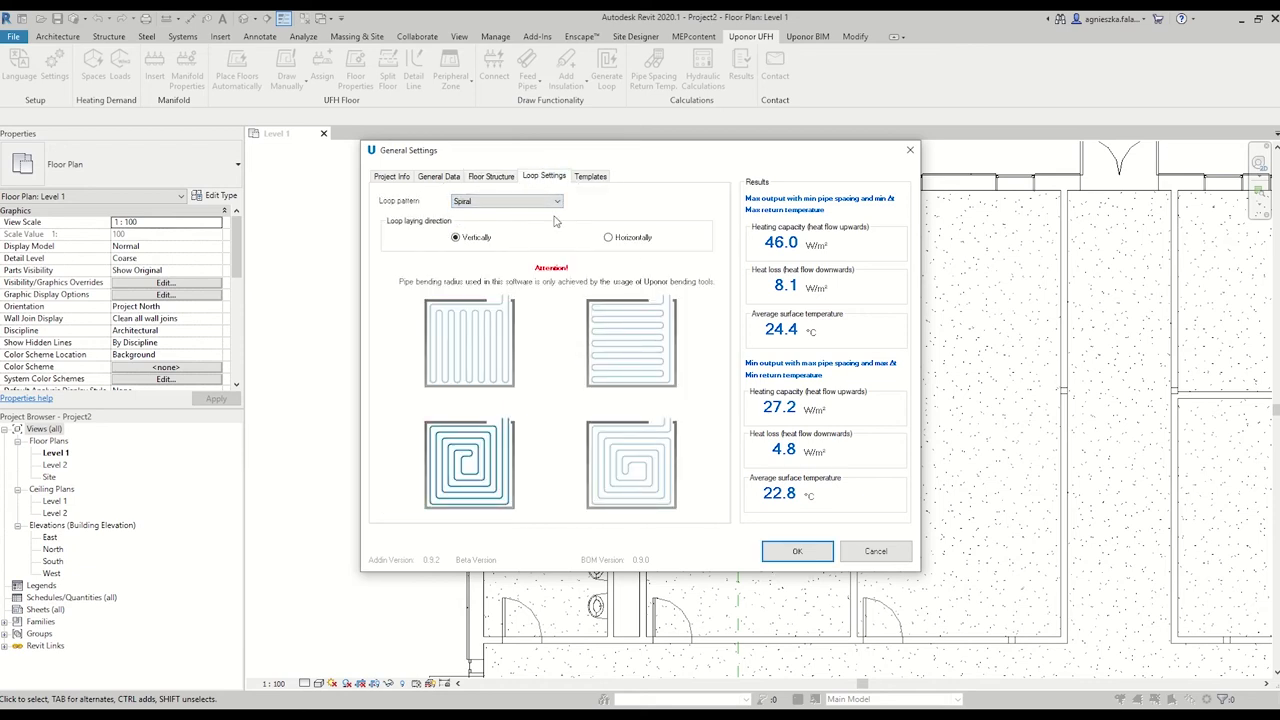
click(633, 238)
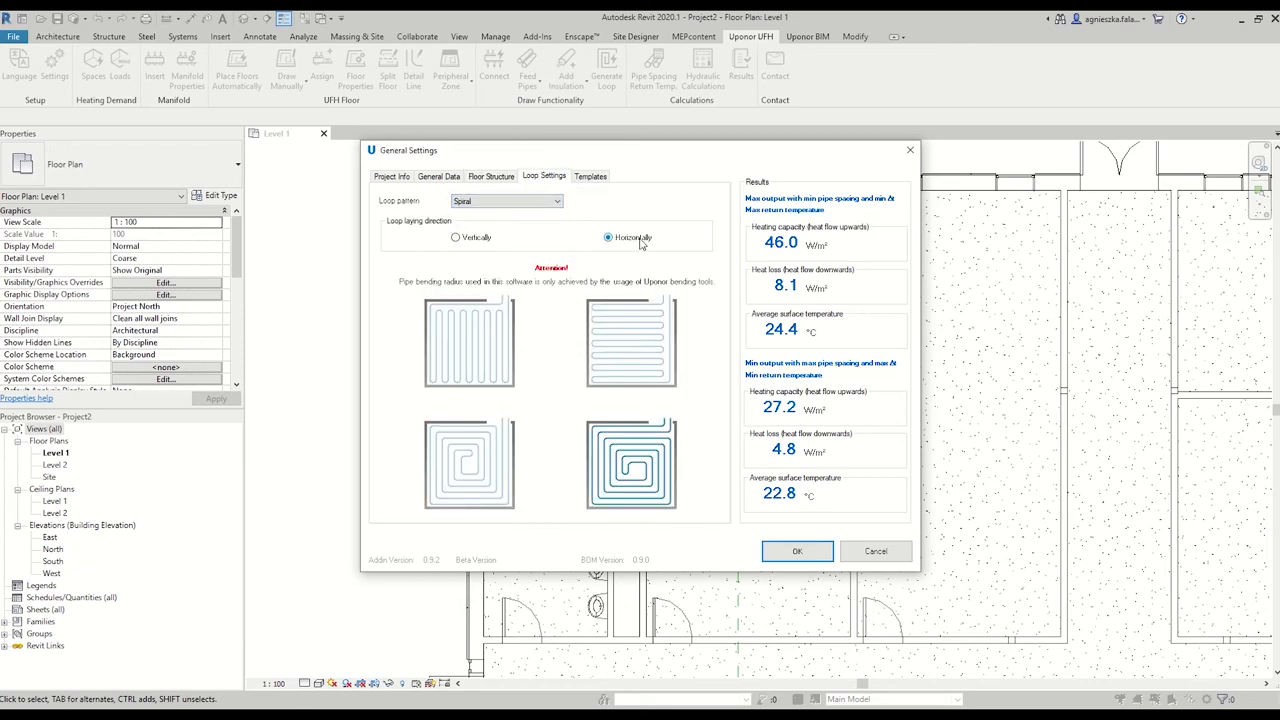
Save the current settings as template PL_Classic_20.04.2021.
click(590, 176)
click(640, 247)
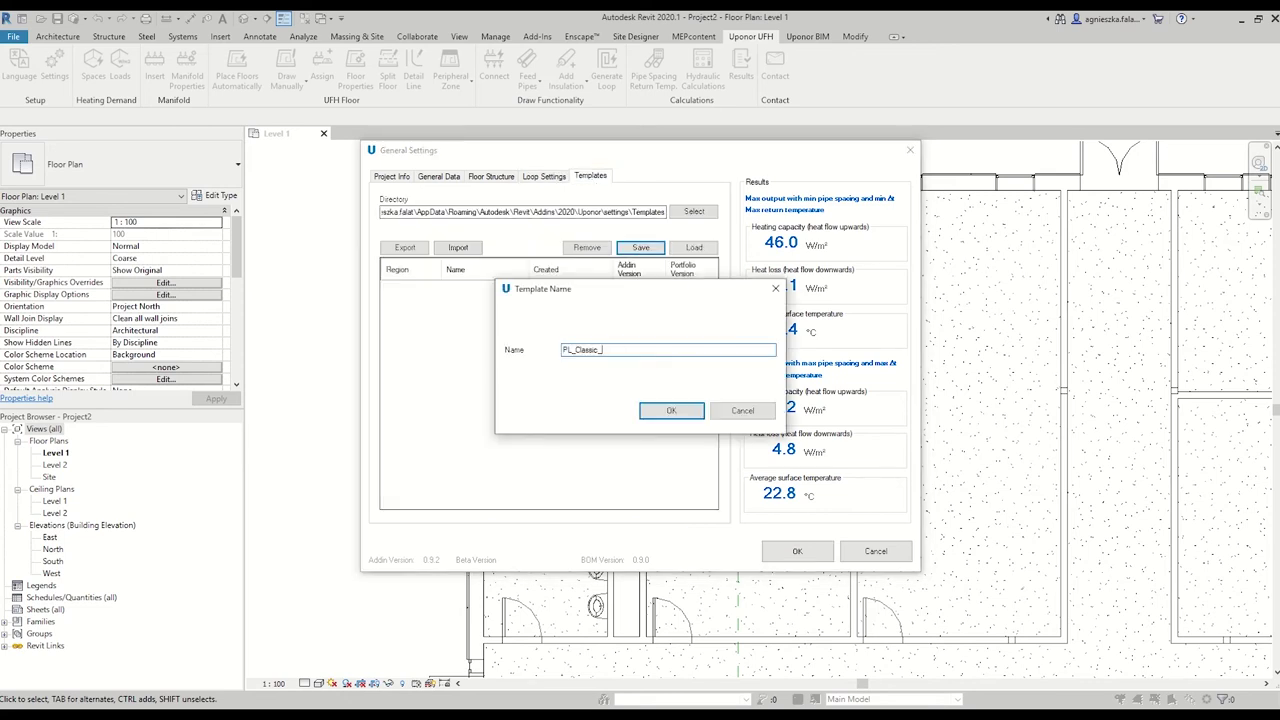
click(670, 410)
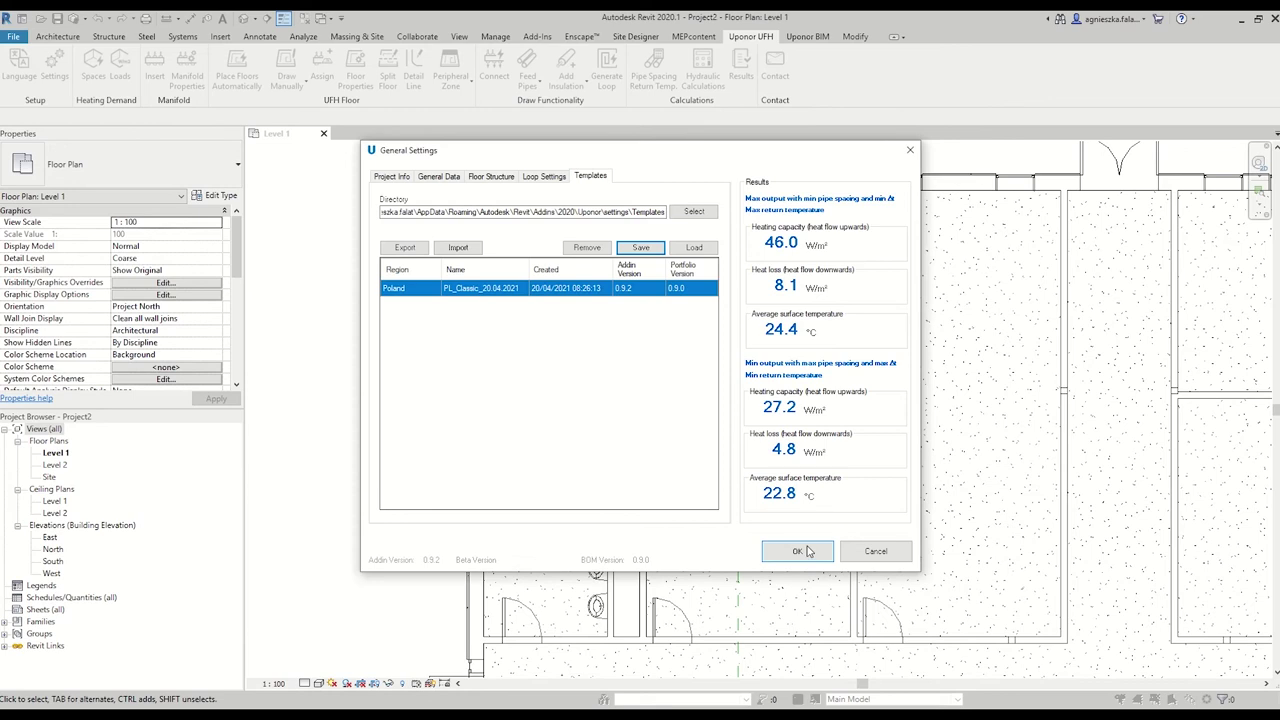
Accept the Uponor settings, then assign the UFH_Template view template to the Level 1 plan.
click(797, 551)
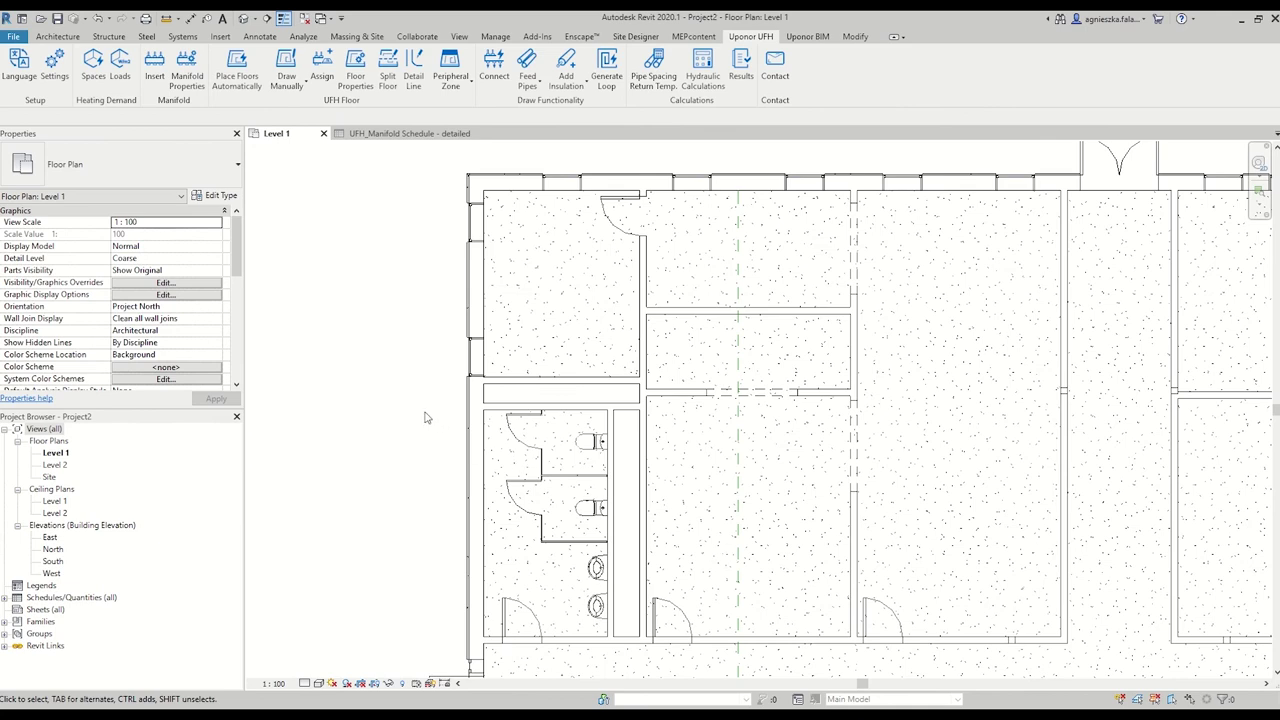
drag(238, 262, 181, 347)
click(181, 346)
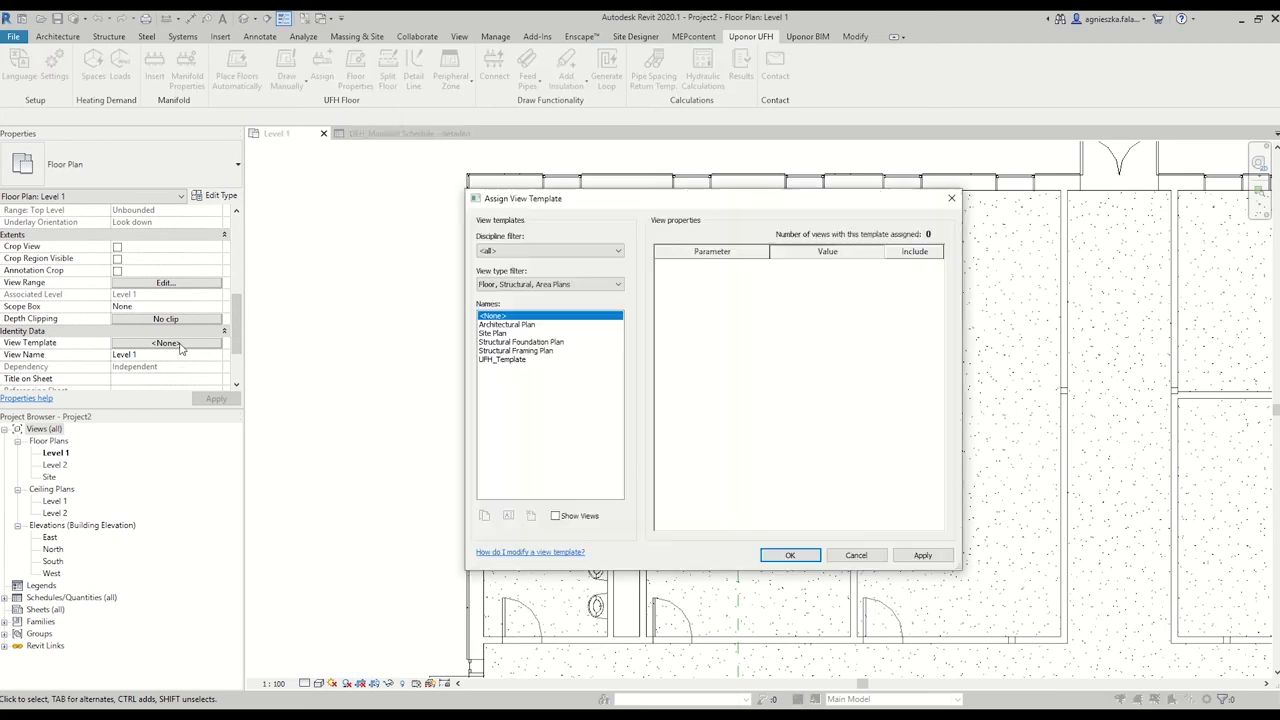
click(491, 362)
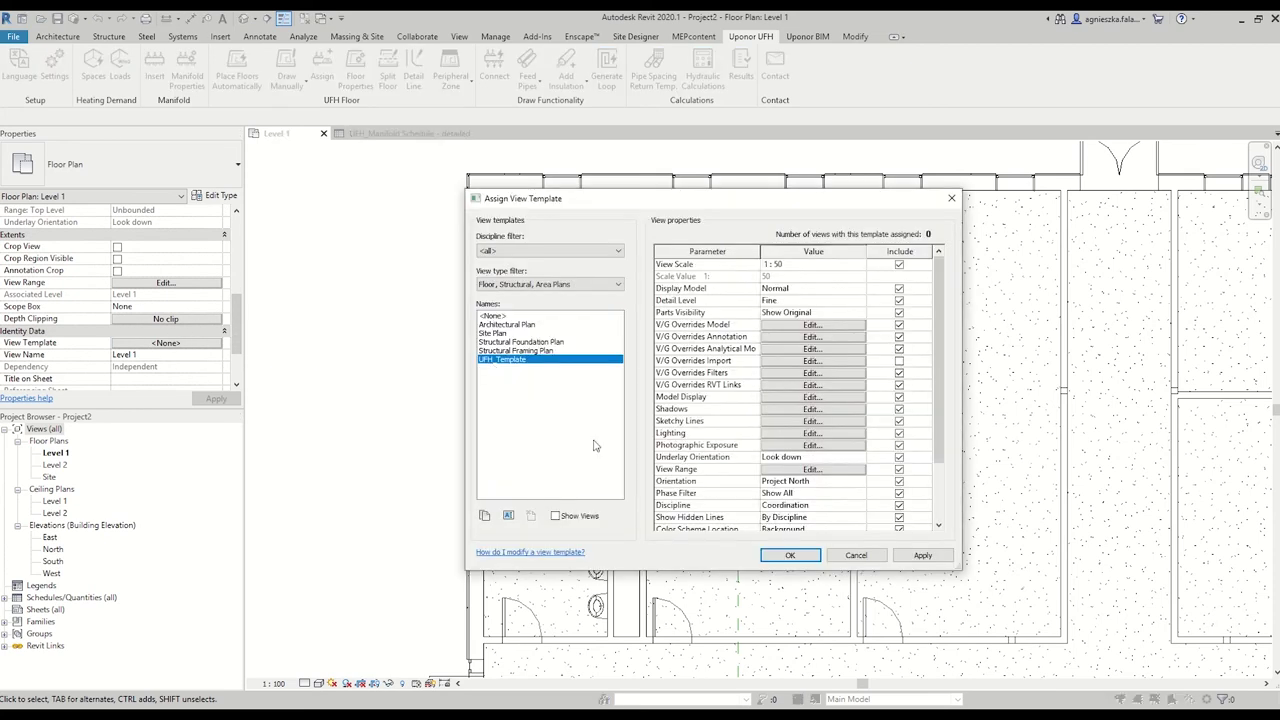
click(770, 557)
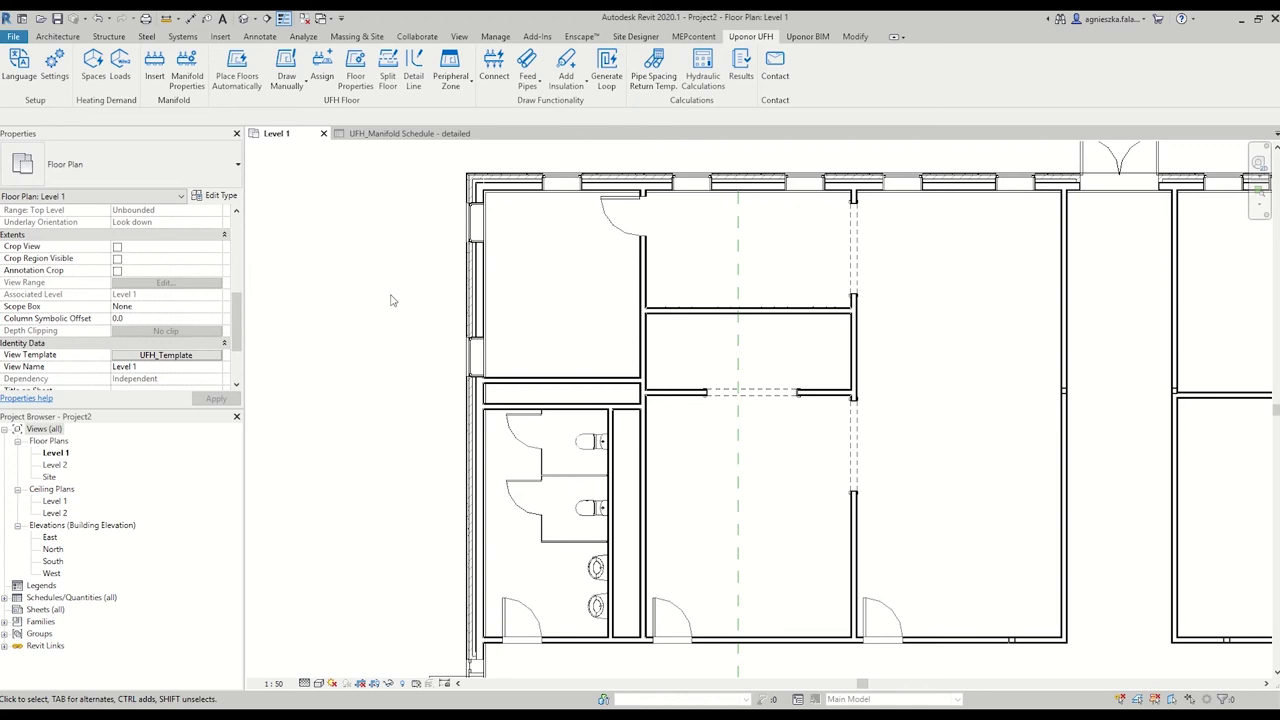
Place one space in the lower middle room and one in the tall room to its right.
click(96, 80)
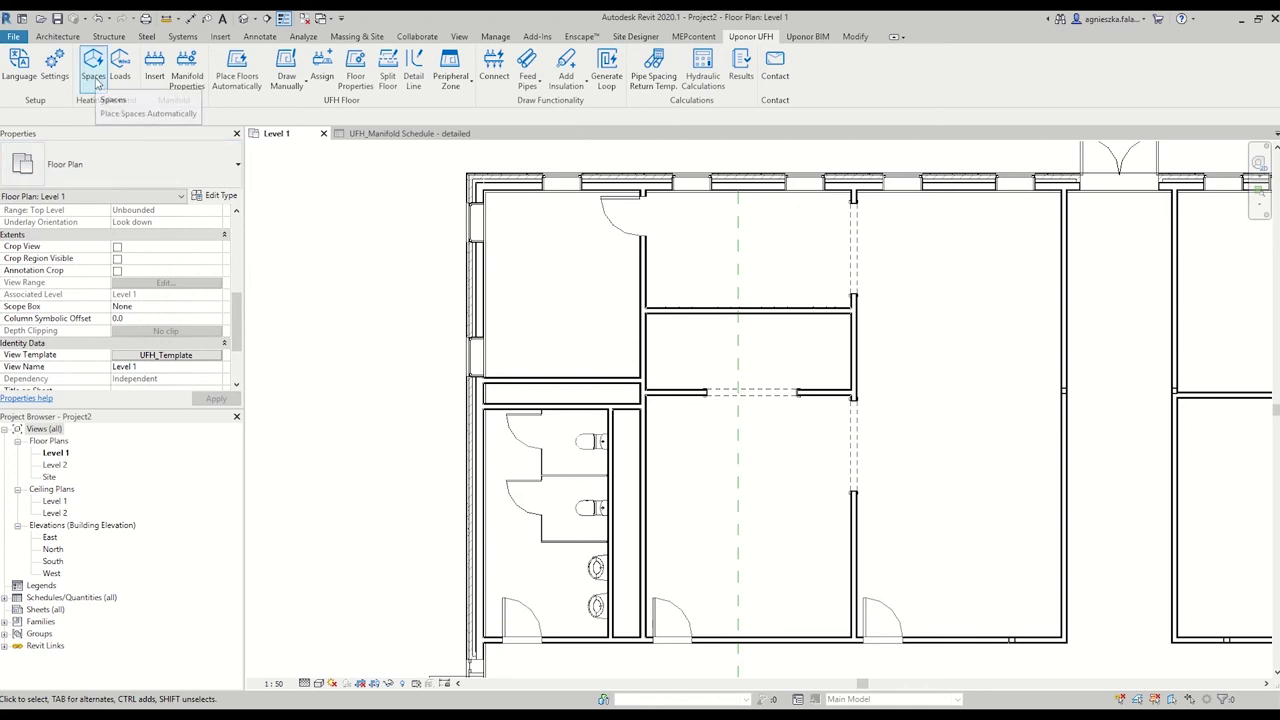
click(113, 100)
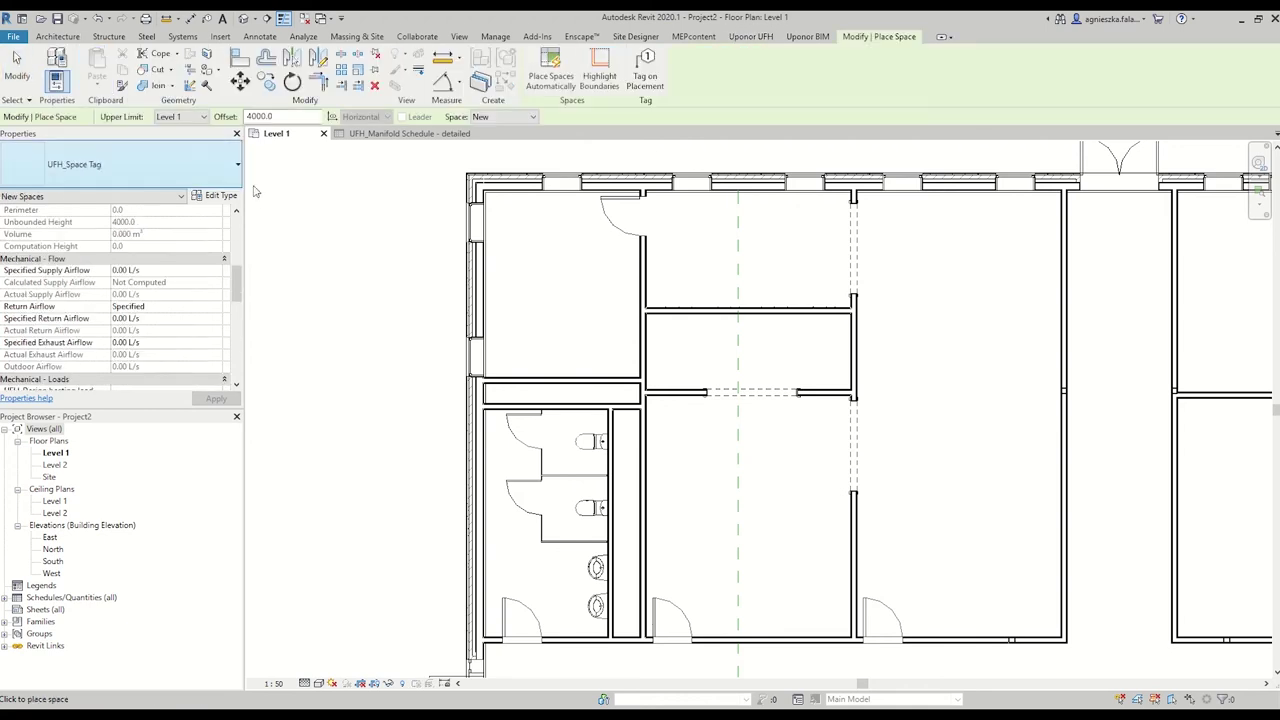
click(830, 505)
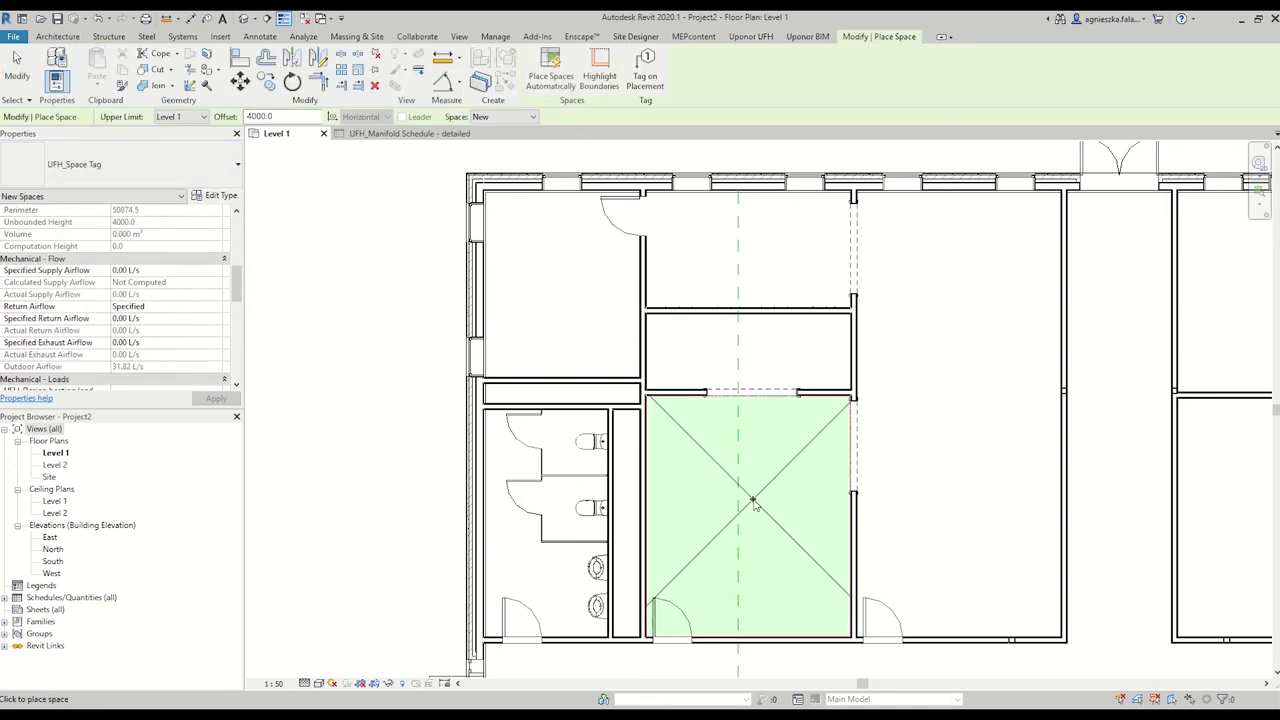
click(963, 443)
key(Escape)
key(Escape)
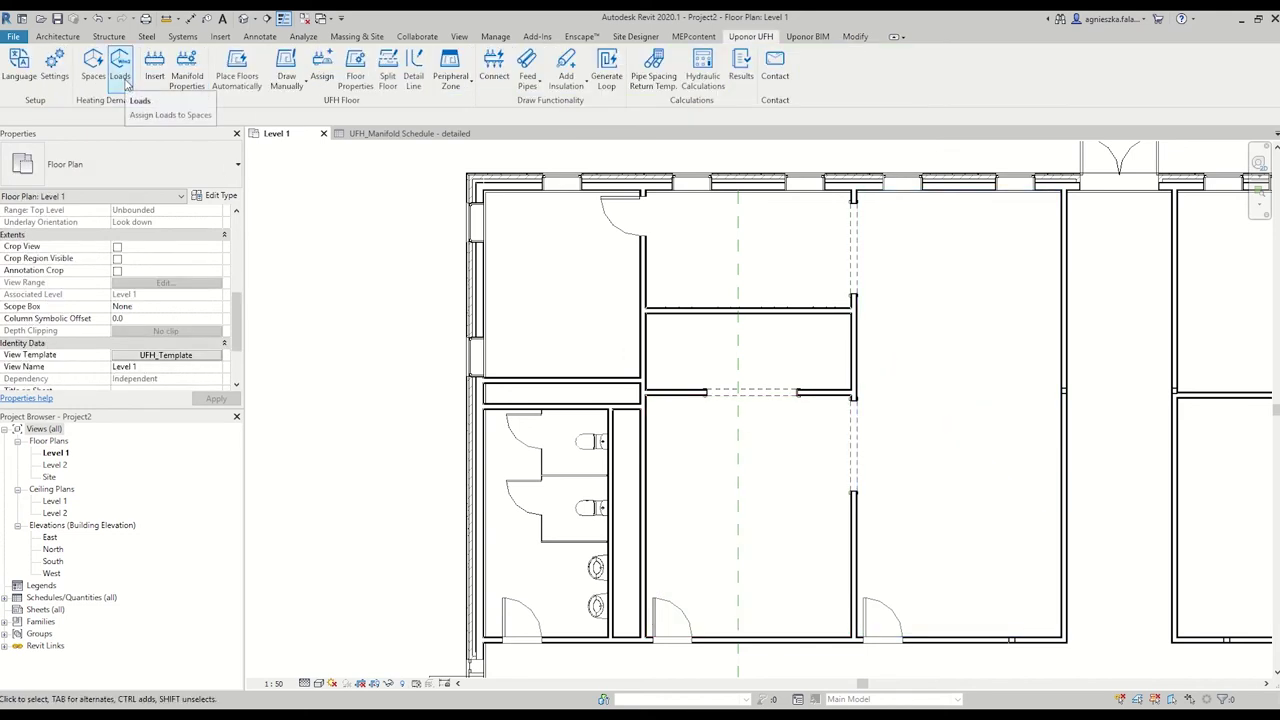
Give Space 1 a required heating load of 1500 W.
click(120, 70)
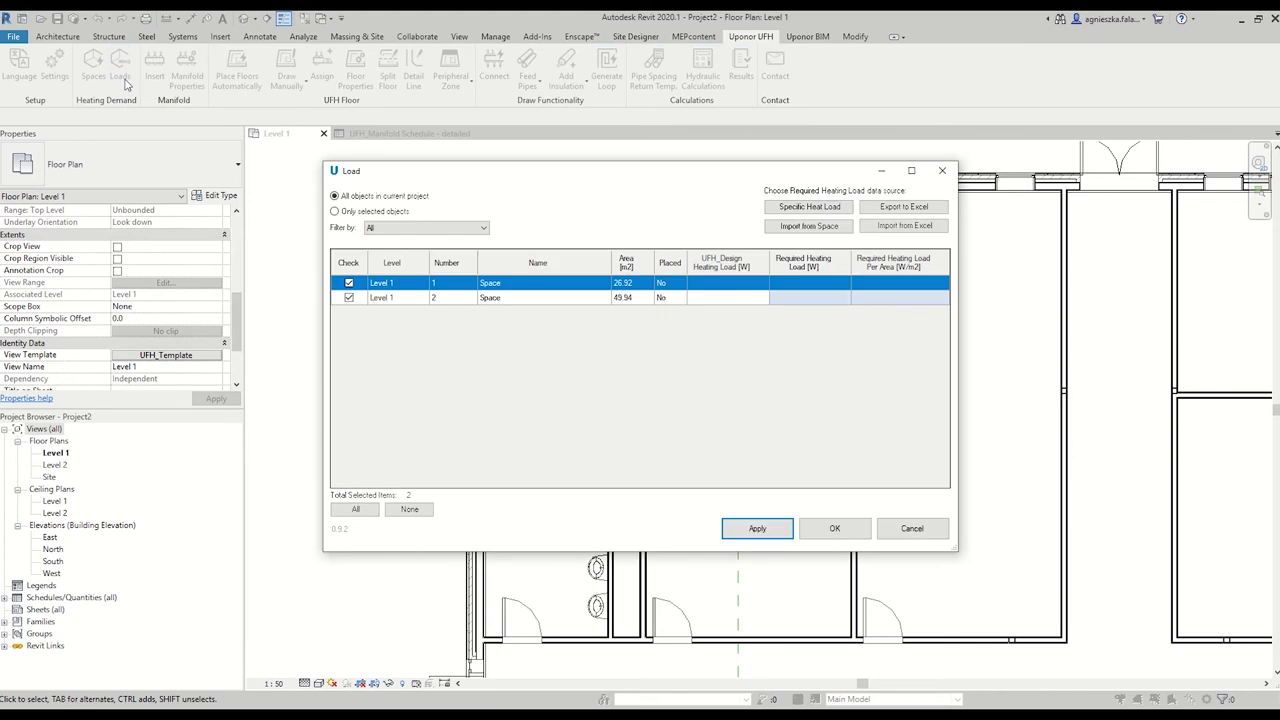
click(824, 286)
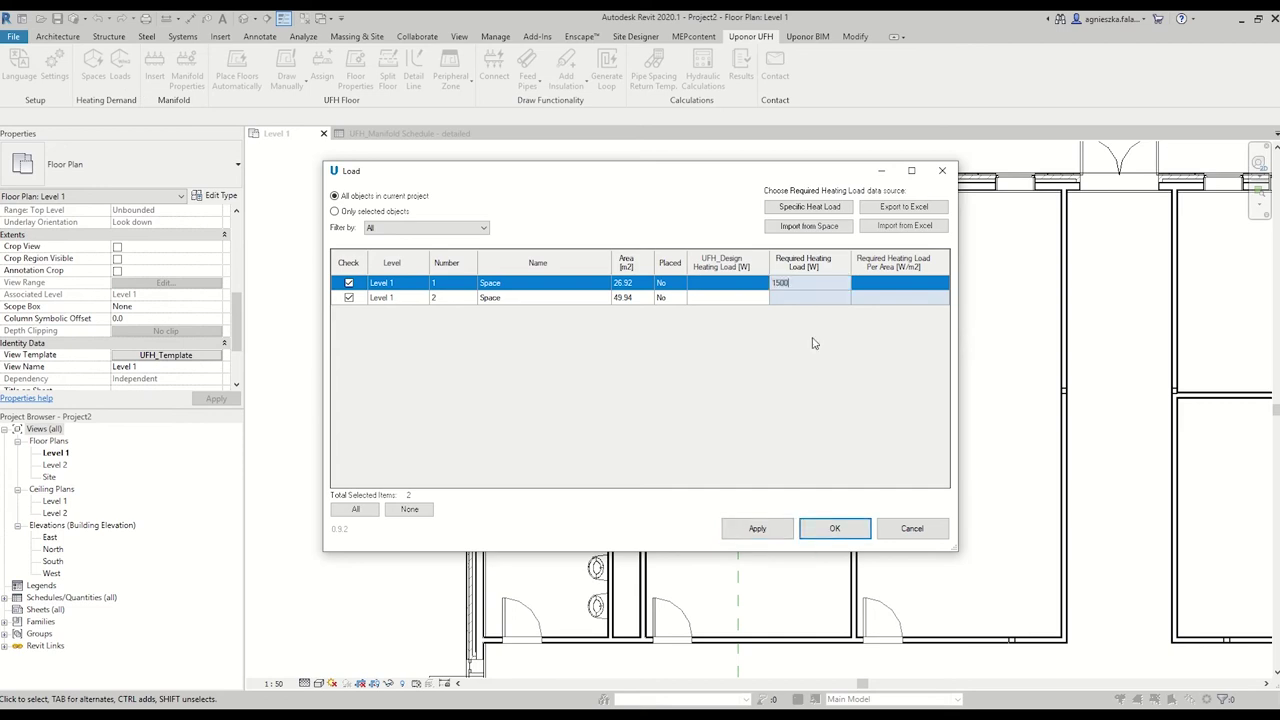
click(755, 532)
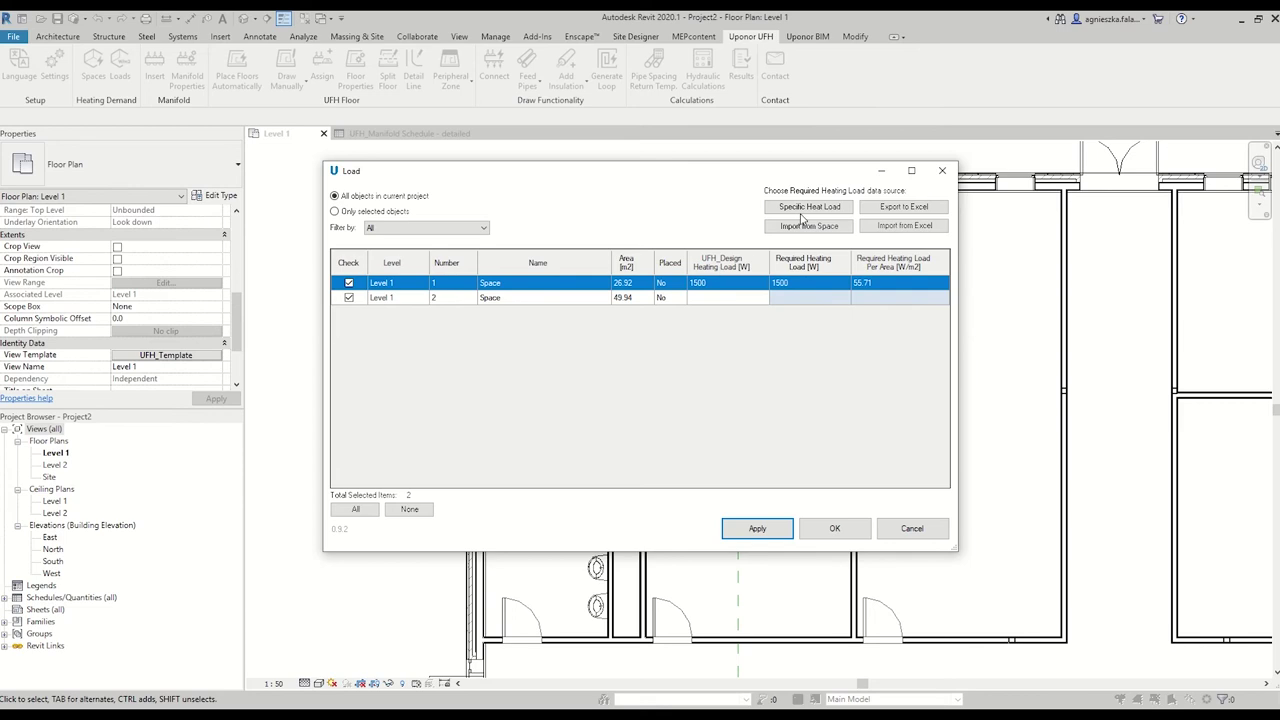
Apply a 40 W/m² specific heat load to Space 2 only, excluding Space 1.
click(806, 210)
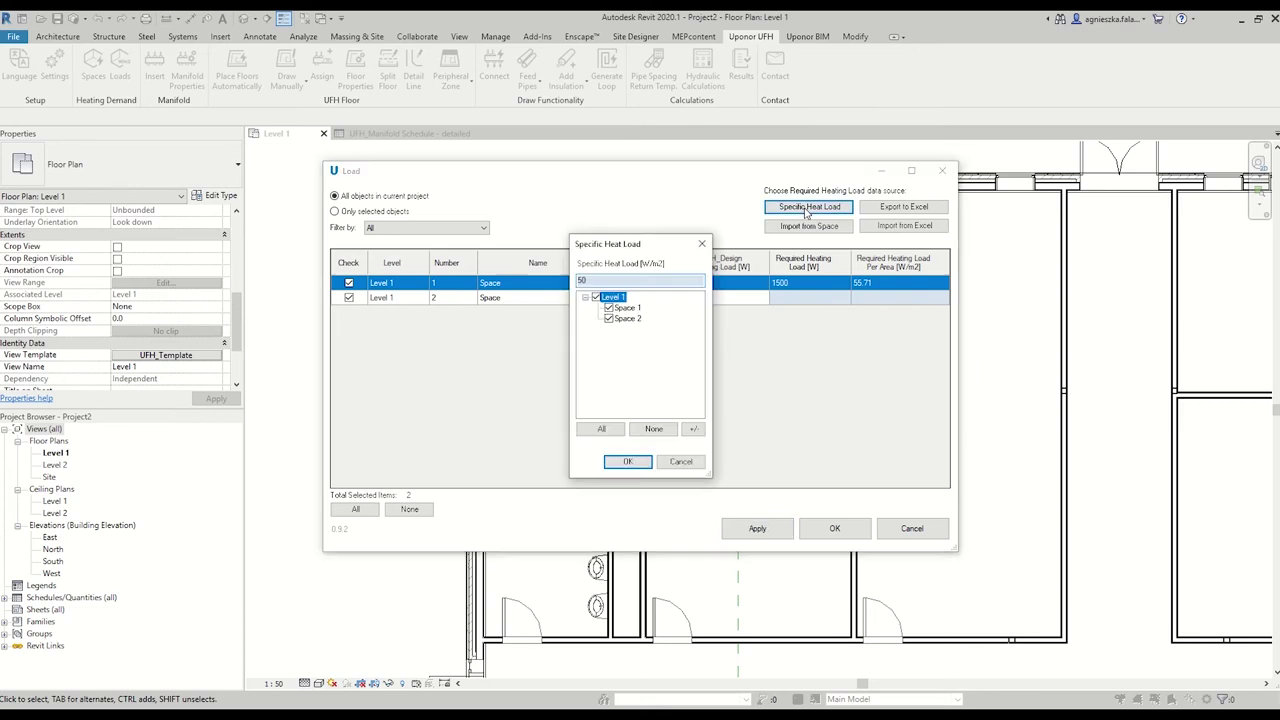
double_click(582, 280)
text(4)
click(608, 308)
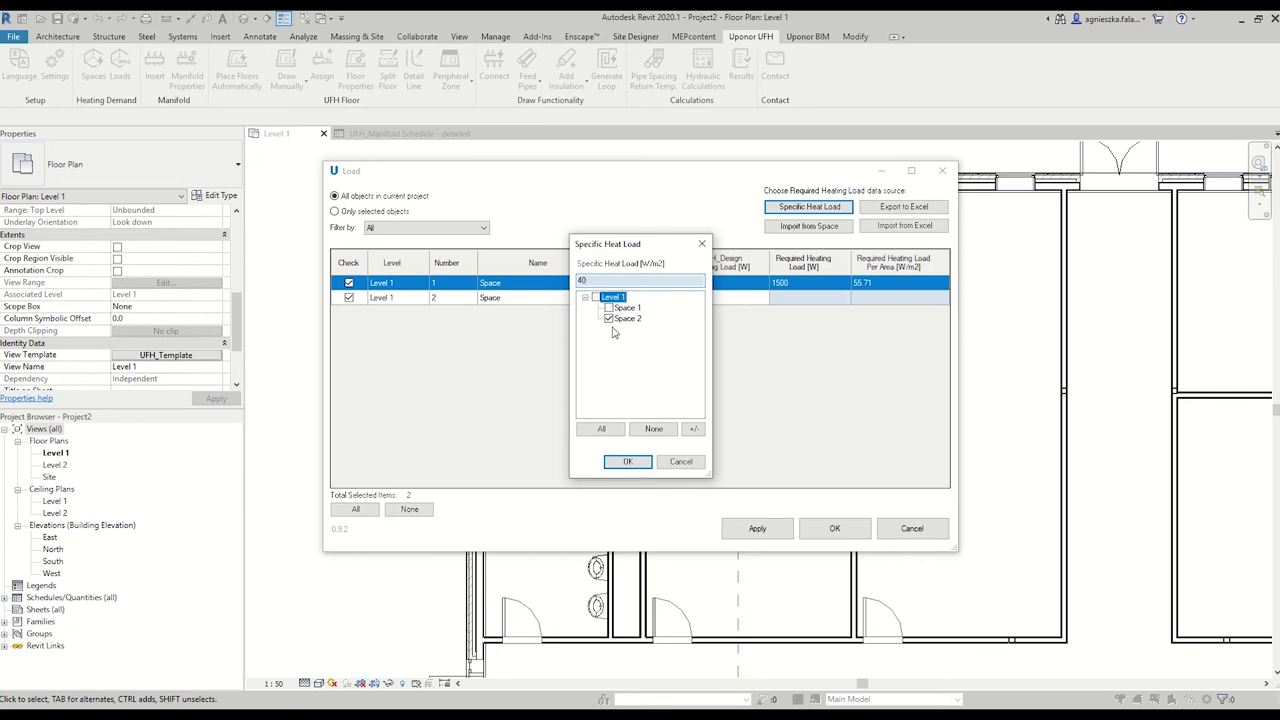
click(628, 461)
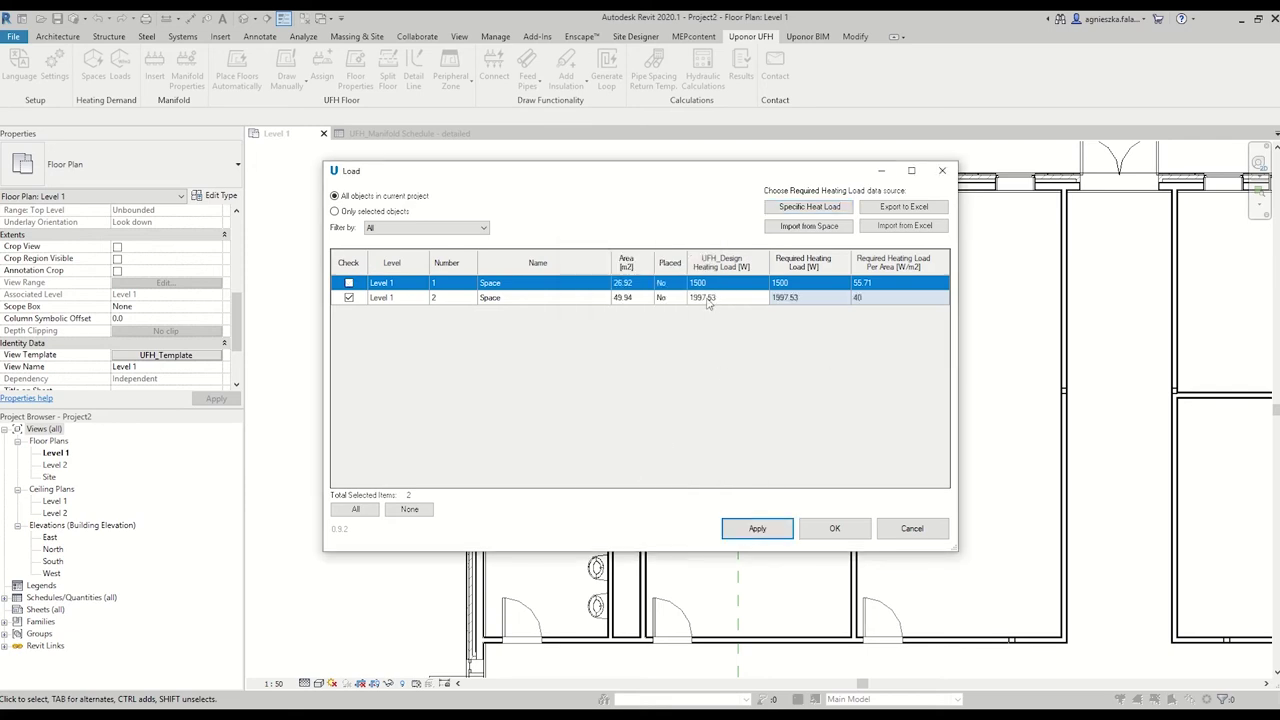
Set Space 2's heating load to 2000 W, confirm the loads, and check a space.
double_click(785, 298)
text(2000)
click(834, 528)
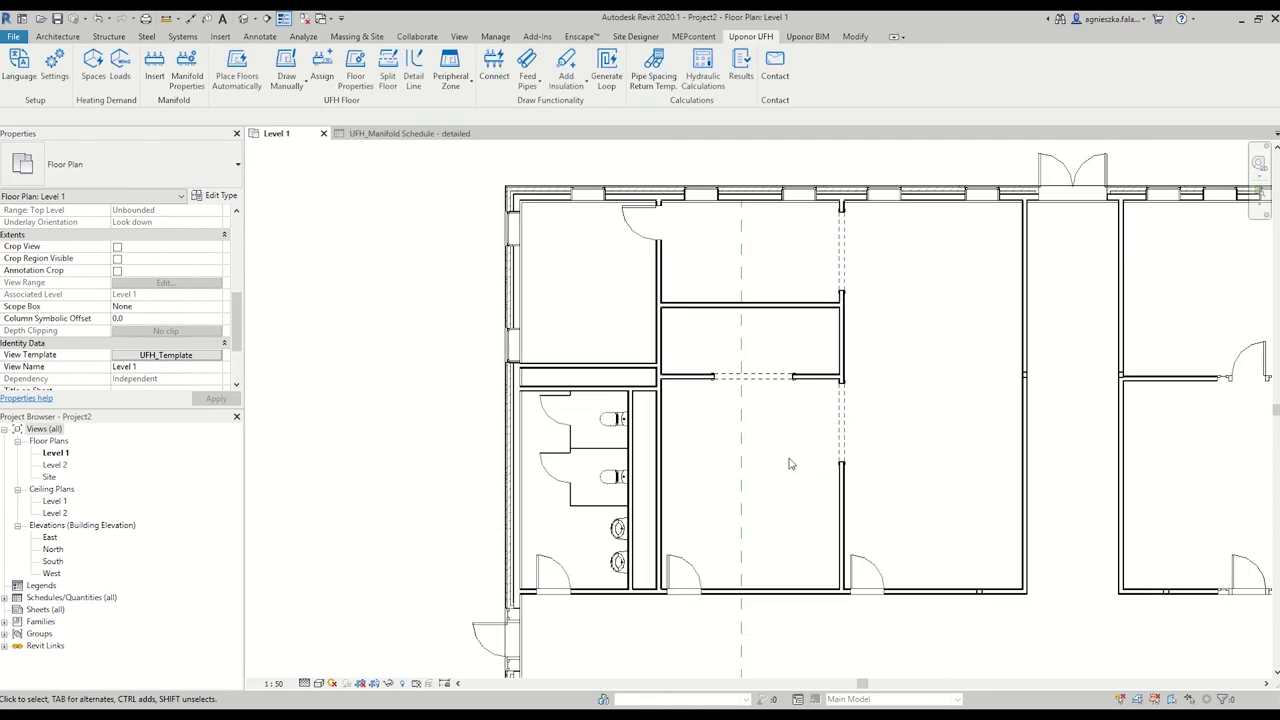
scroll(155, 327, down, 2)
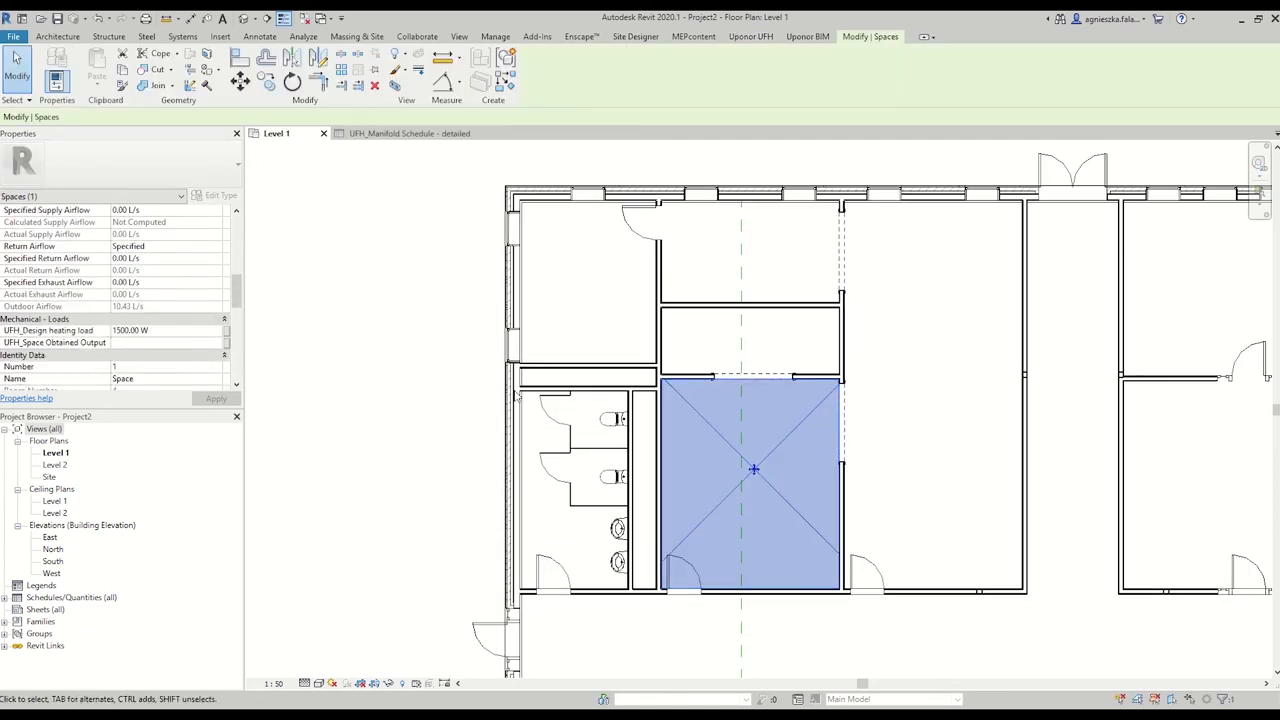
click(917, 387)
click(362, 350)
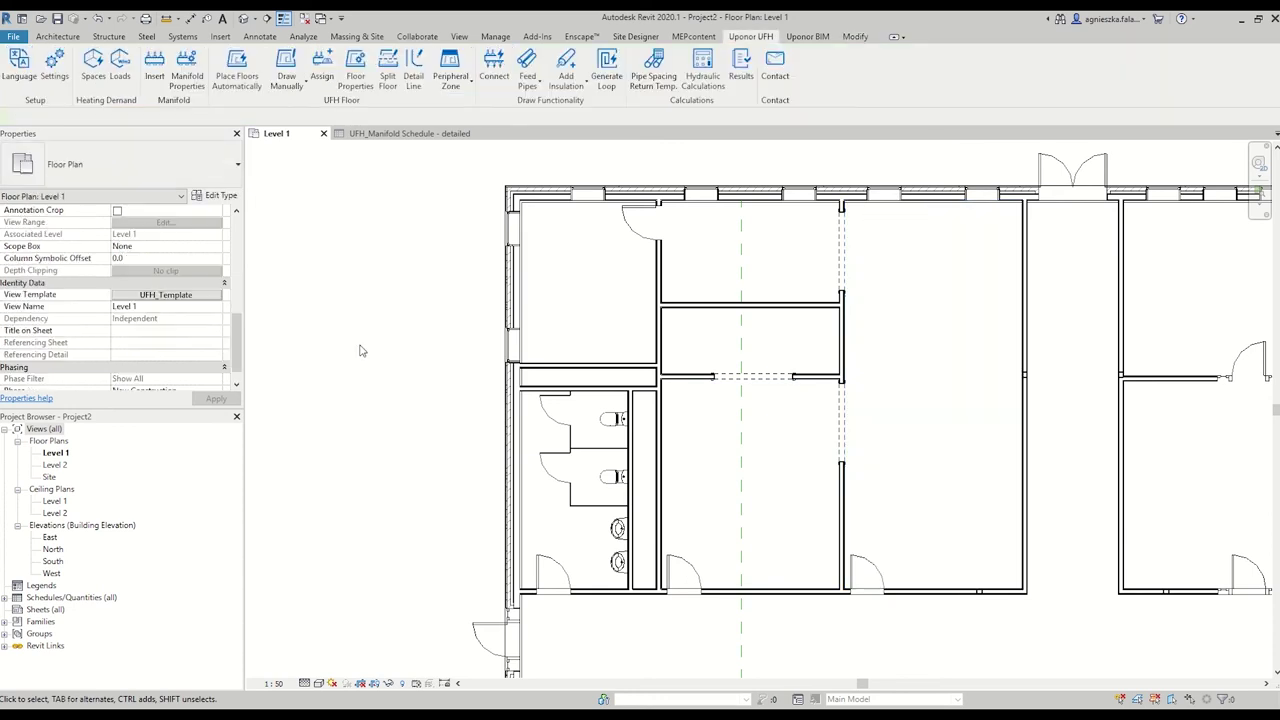
Place the VarioM FM 15X manifold against the wall at the top of the lower room.
click(155, 68)
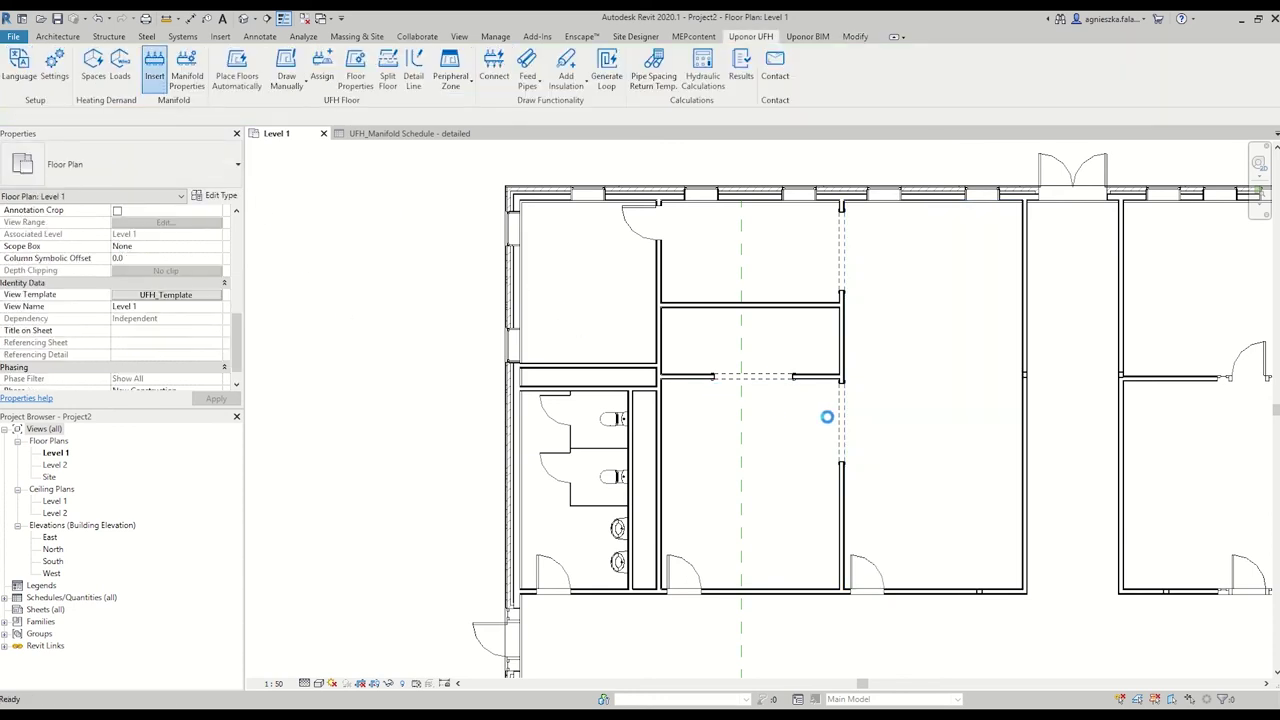
scroll(788, 390, up, 3)
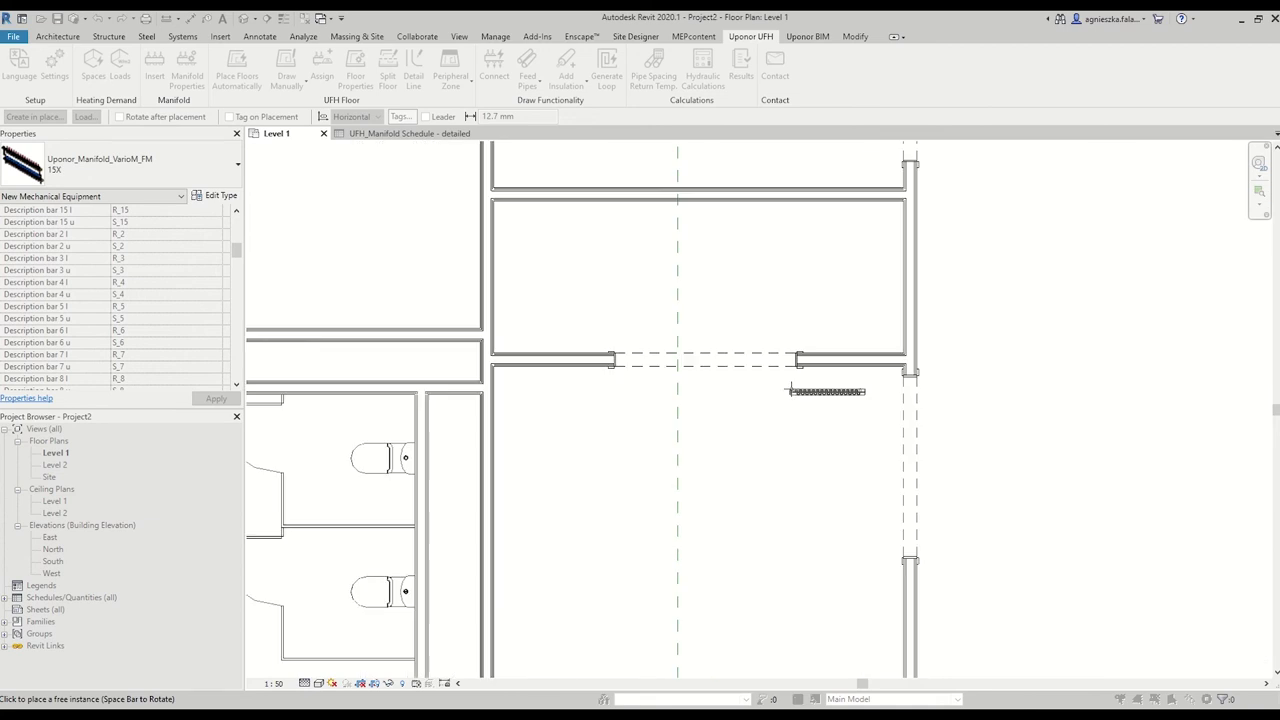
scroll(790, 390, up, 2)
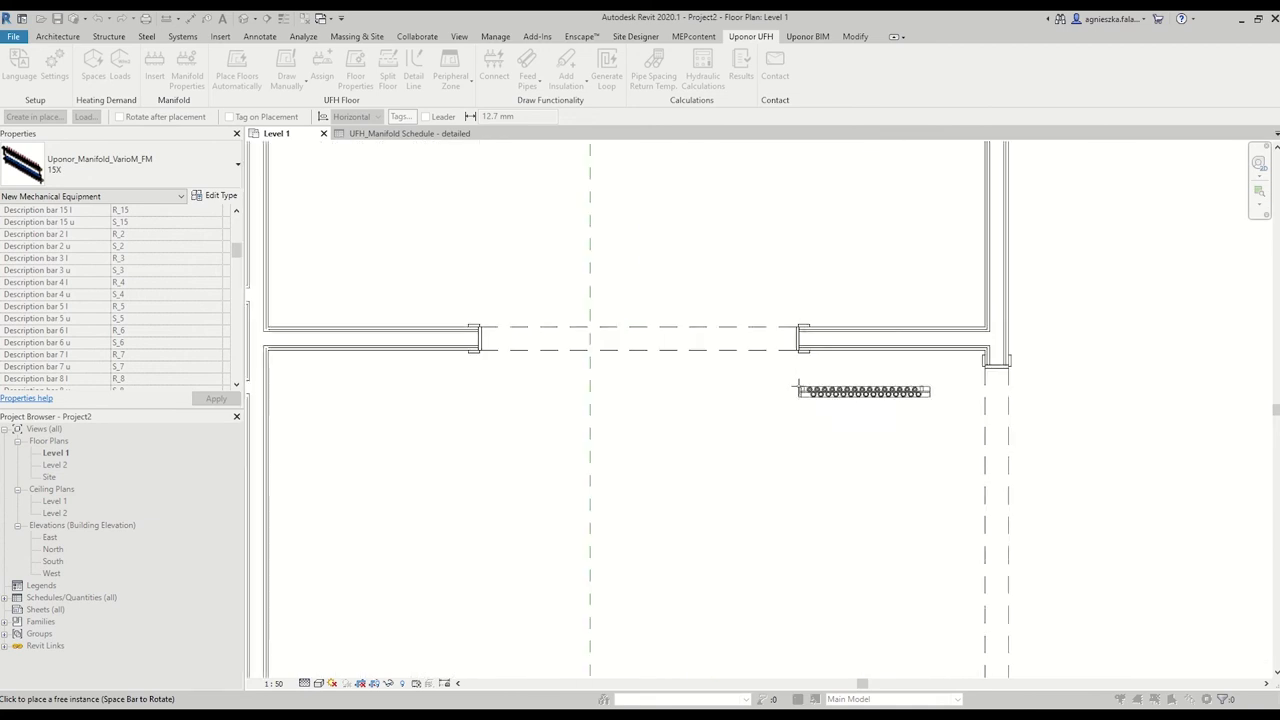
click(791, 446)
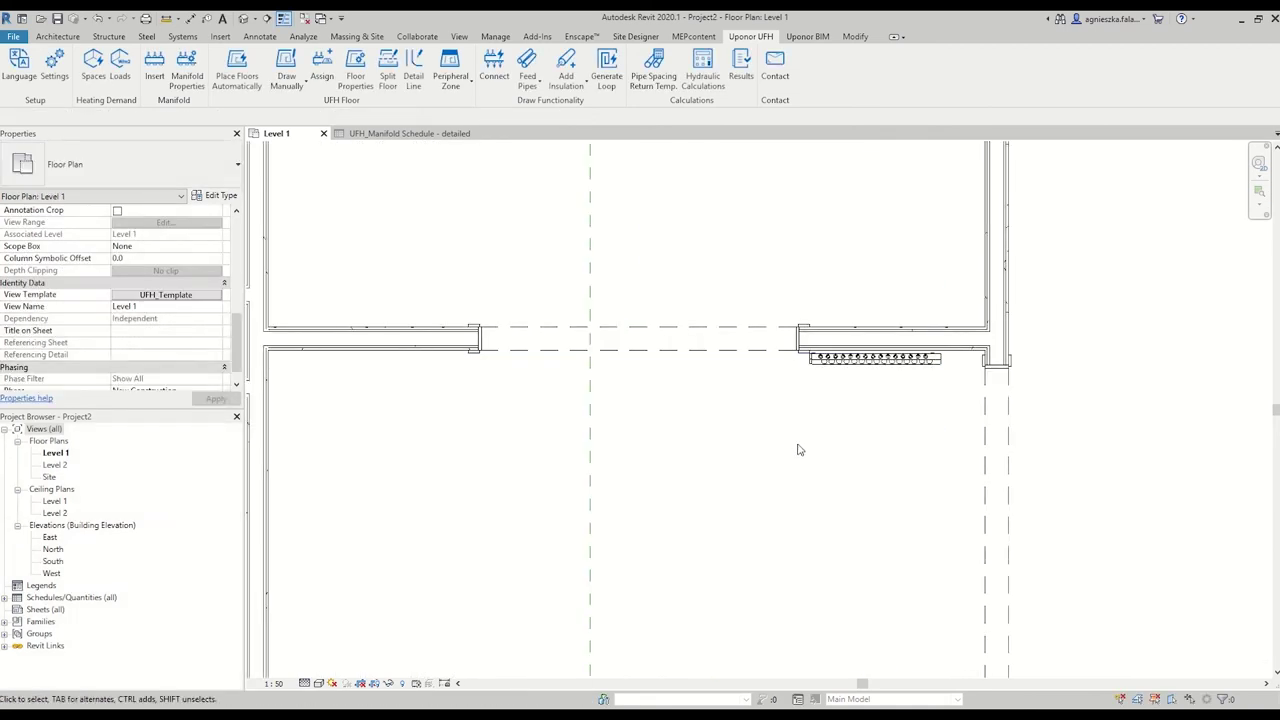
click(826, 366)
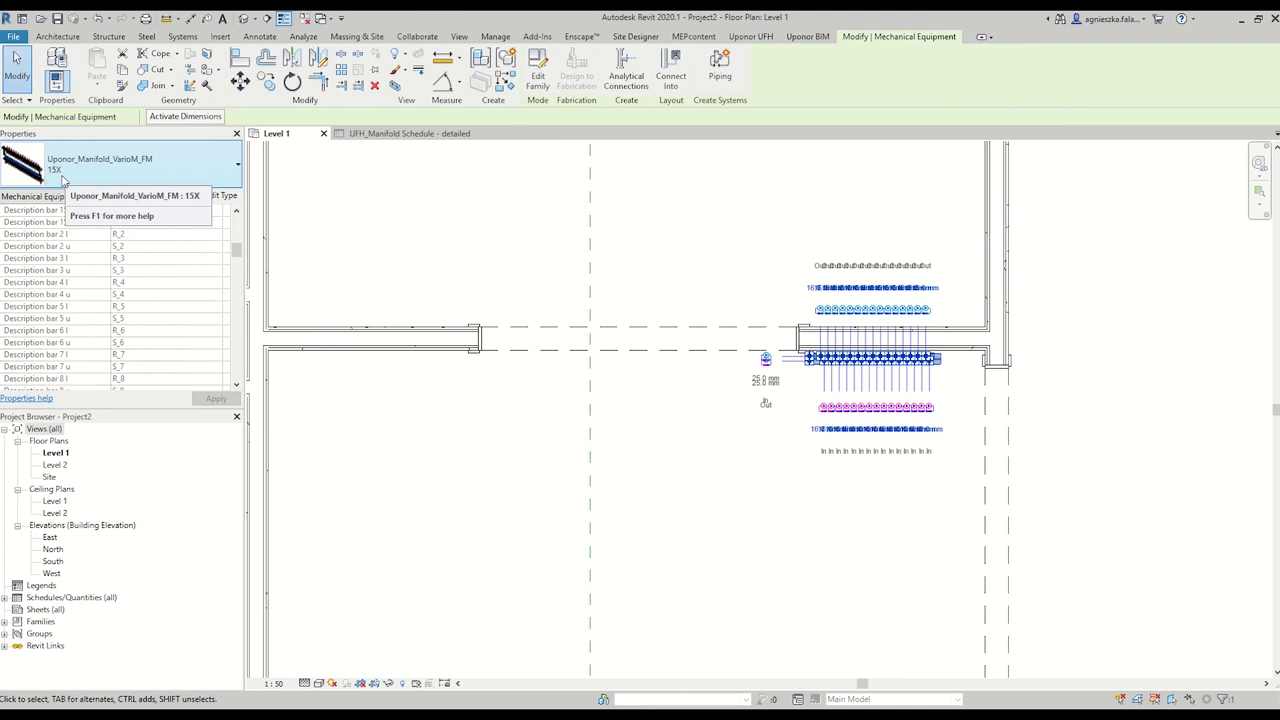
click(722, 417)
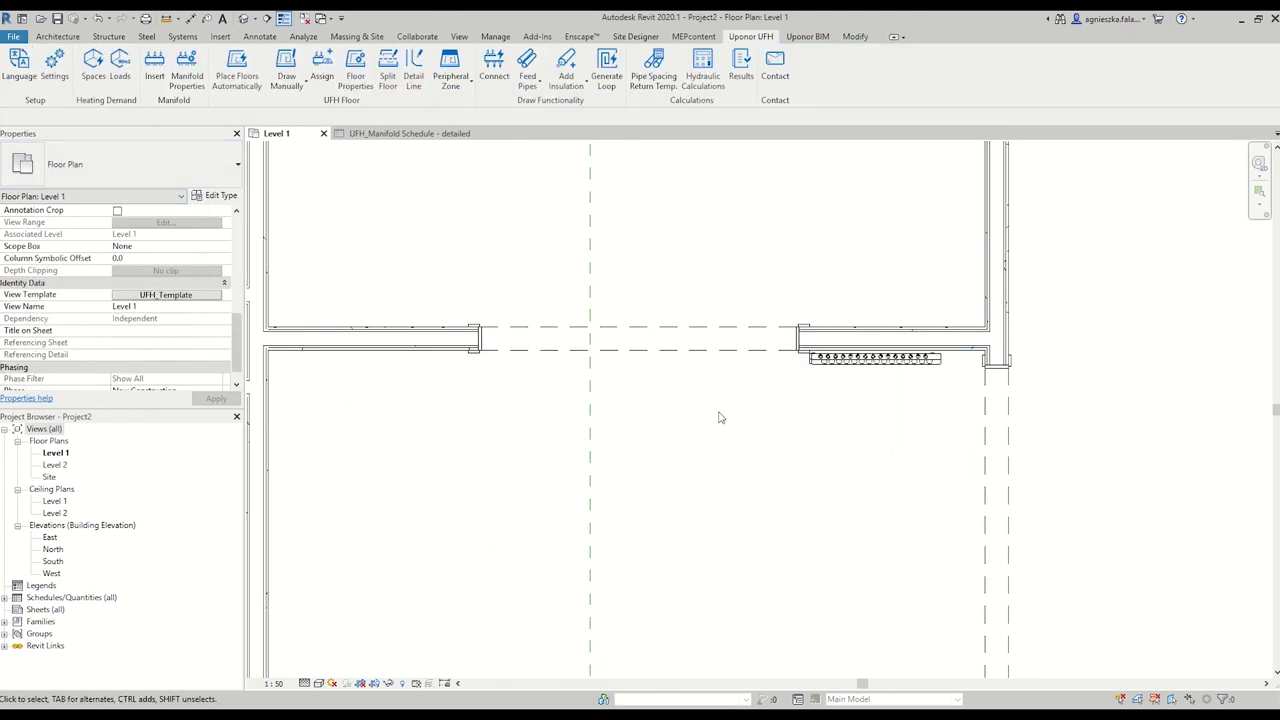
Automatically place UFH floors in Space 1 and Space 2.
scroll(718, 417, down, 3)
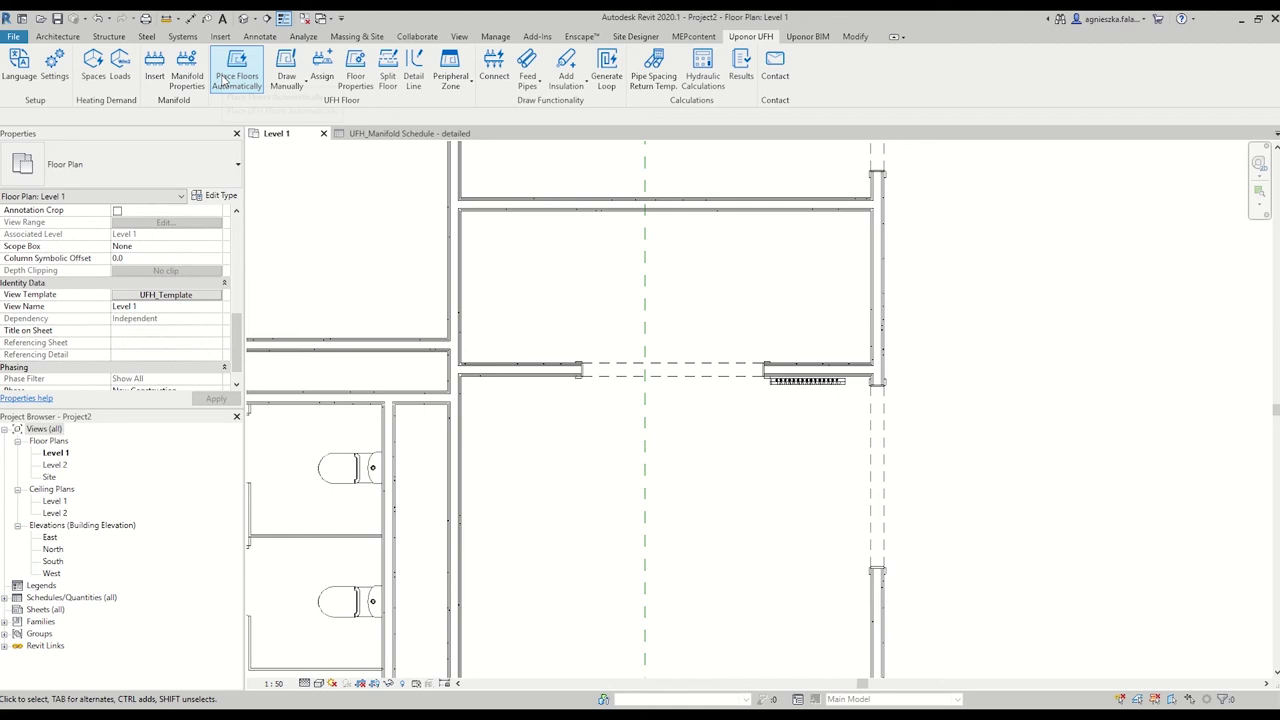
click(226, 80)
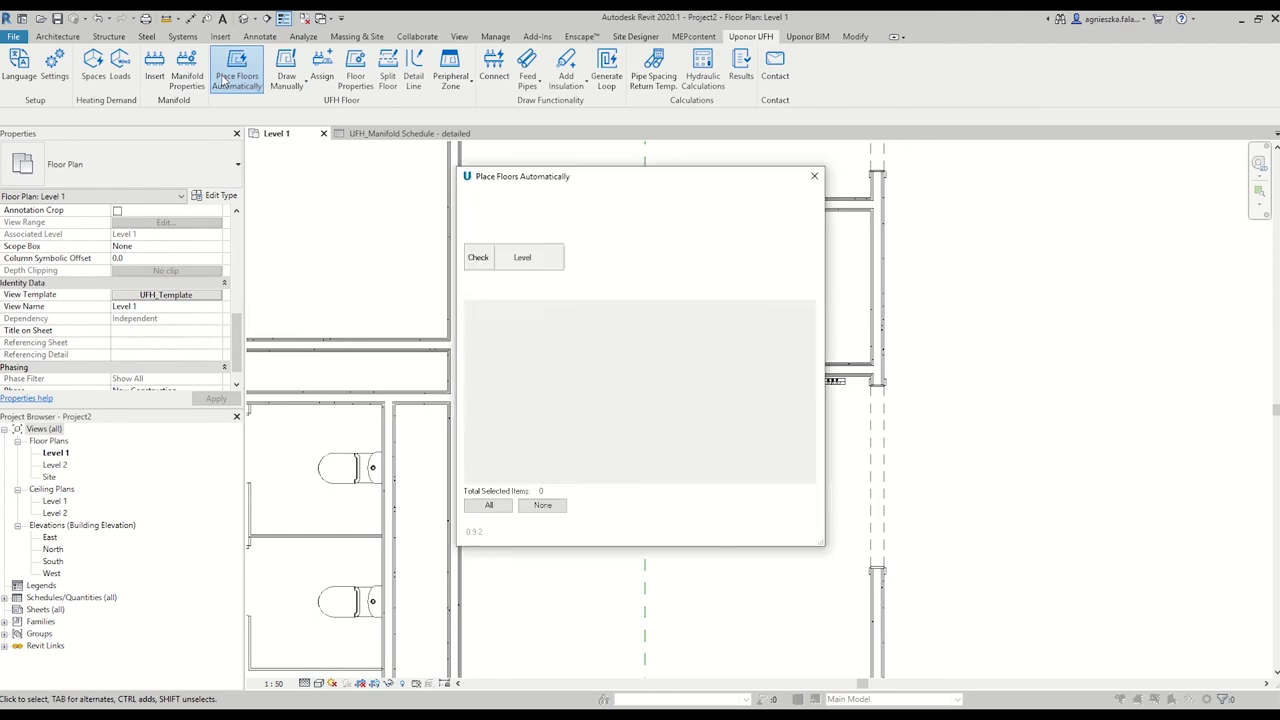
click(478, 277)
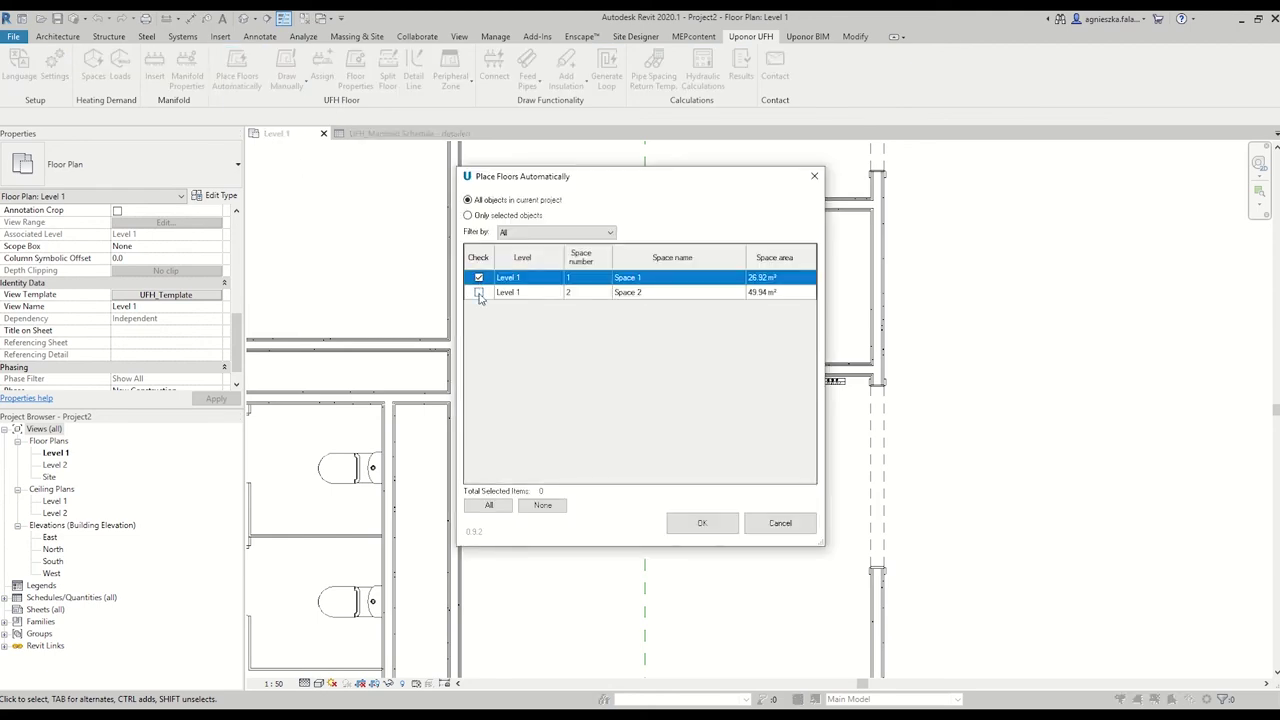
click(478, 292)
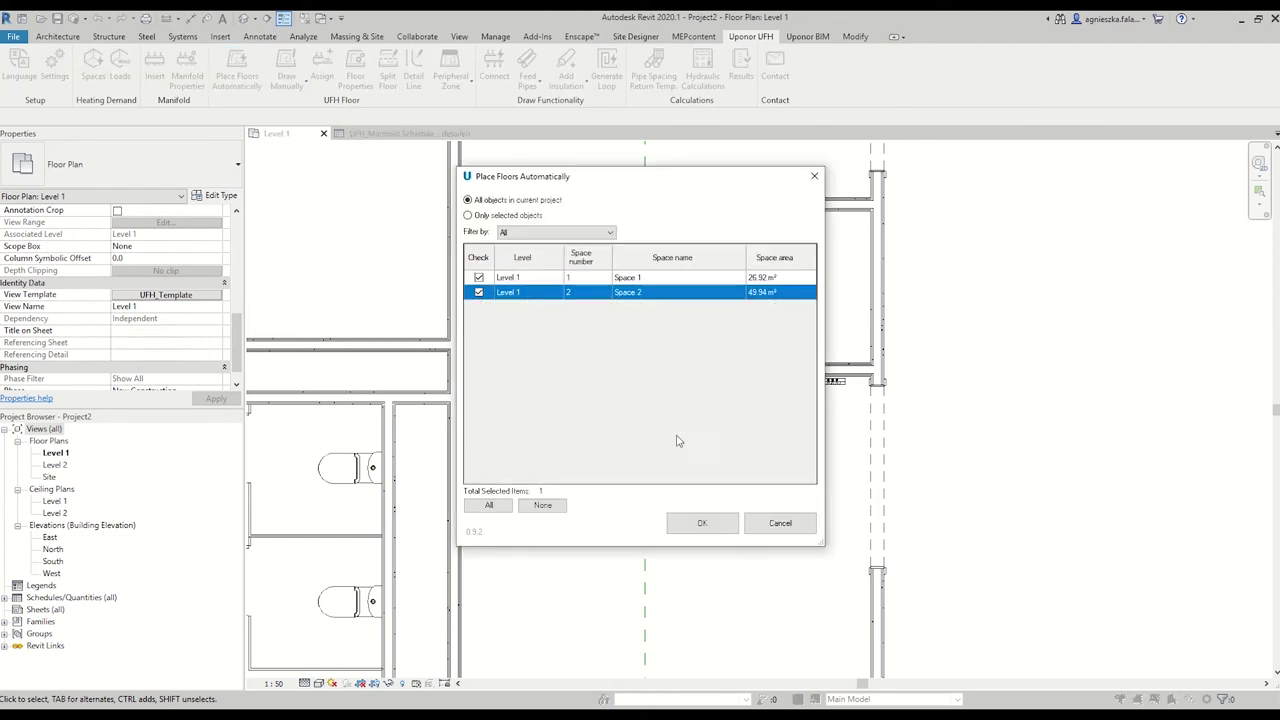
click(726, 528)
scroll(727, 538, down, 2)
scroll(700, 470, down, 2)
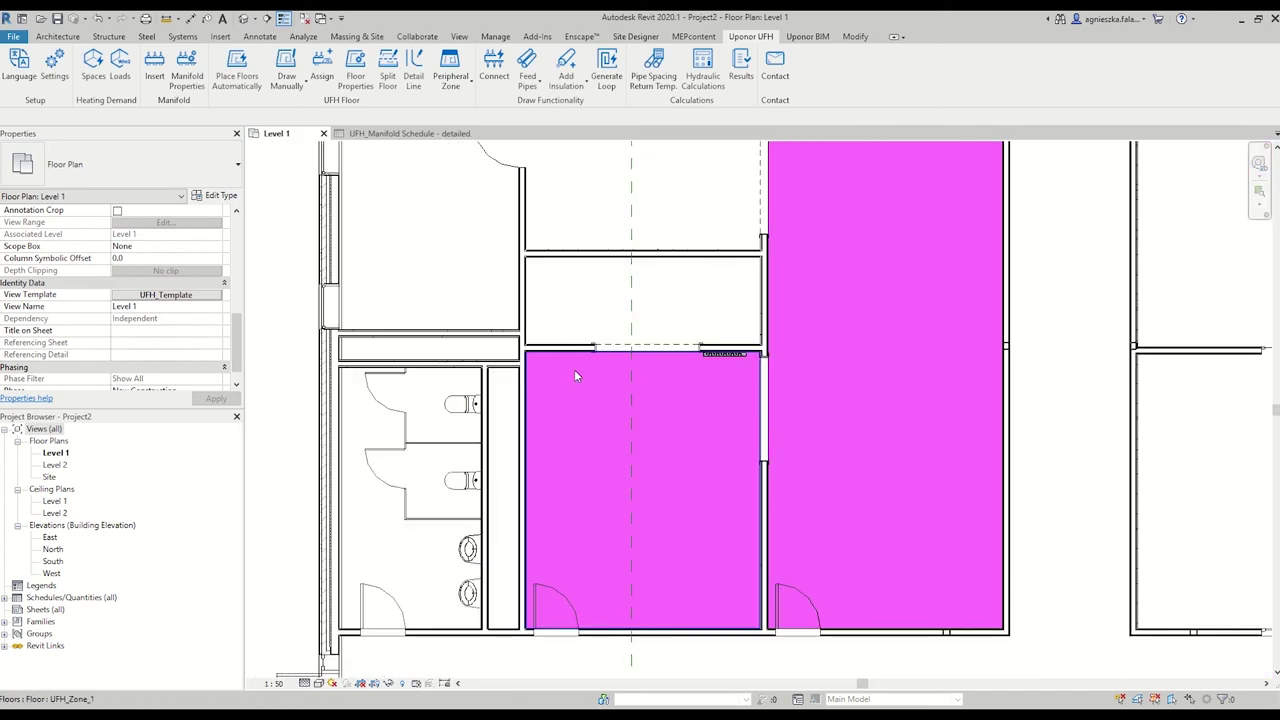
Select both room floors for manifold assignment and agree to add the missing connectors.
click(329, 82)
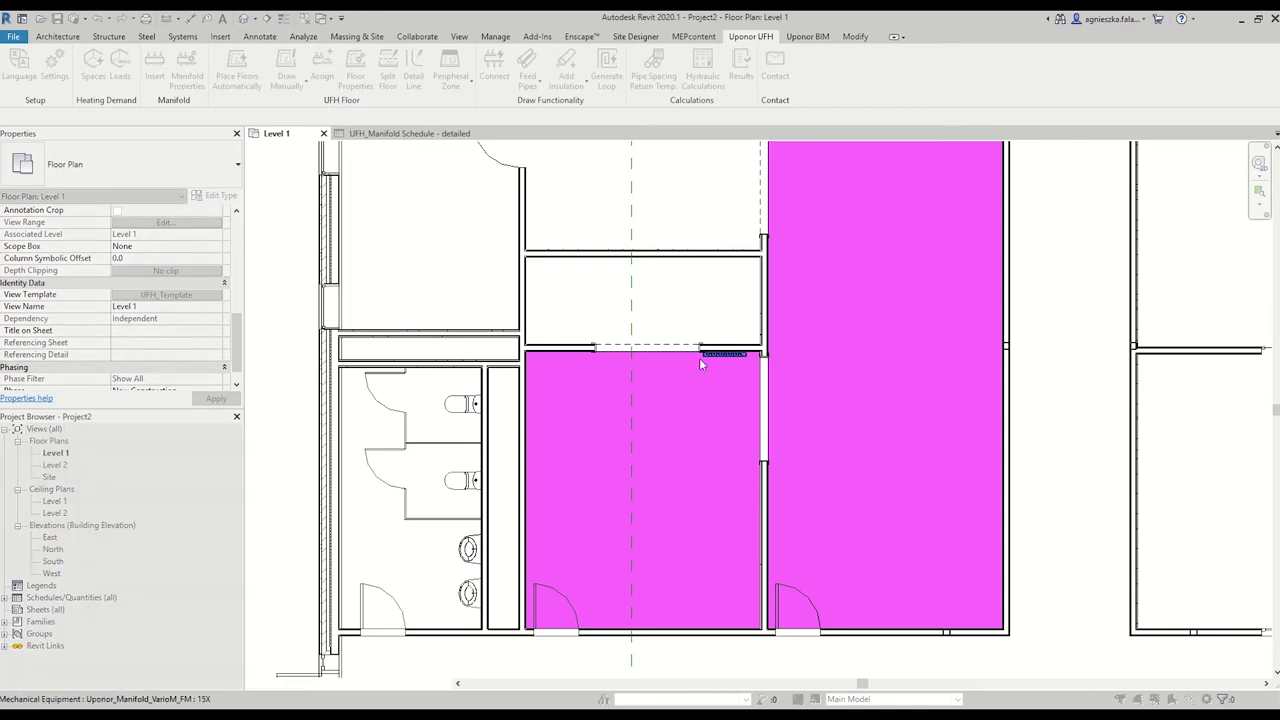
click(694, 407)
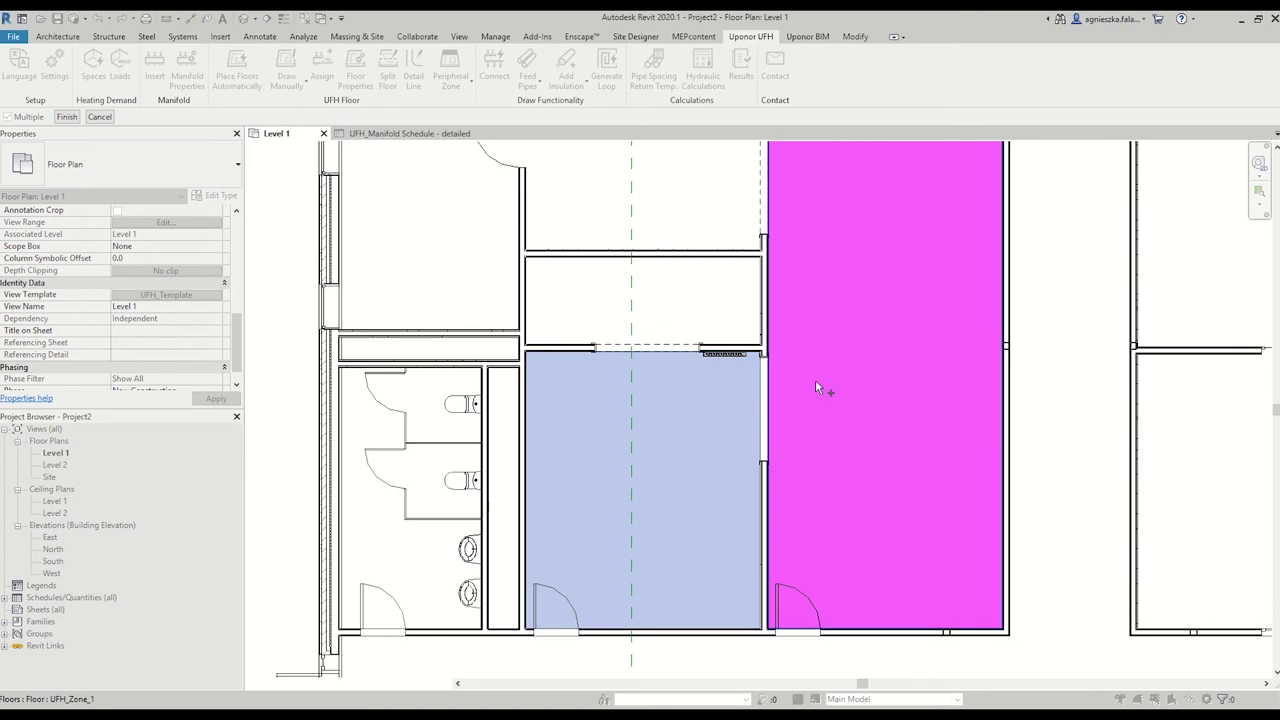
click(815, 379)
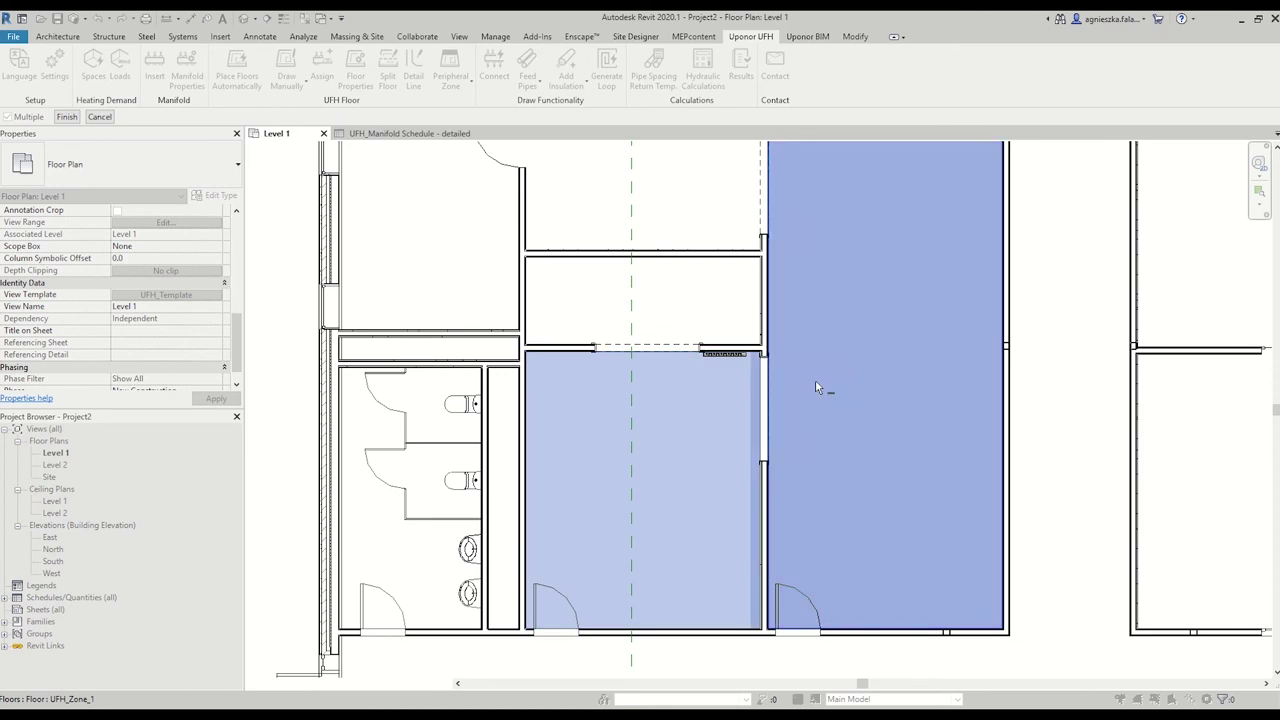
click(68, 118)
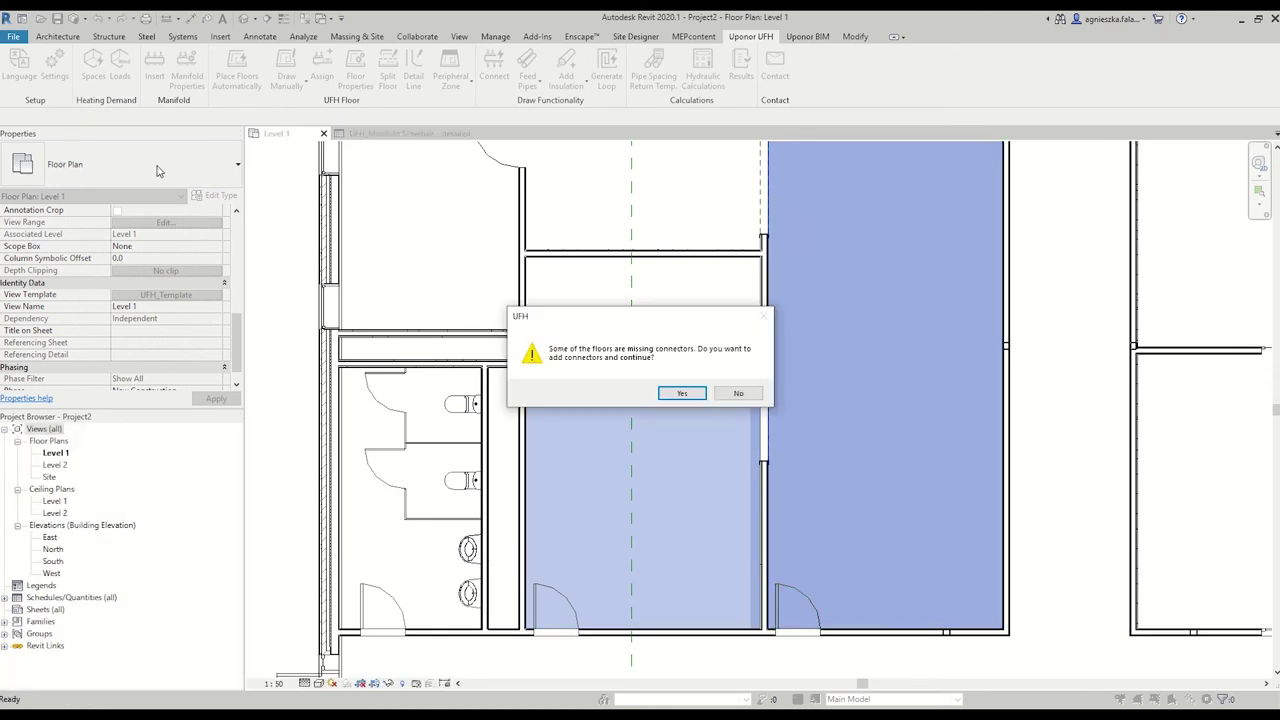
drag(624, 332, 527, 262)
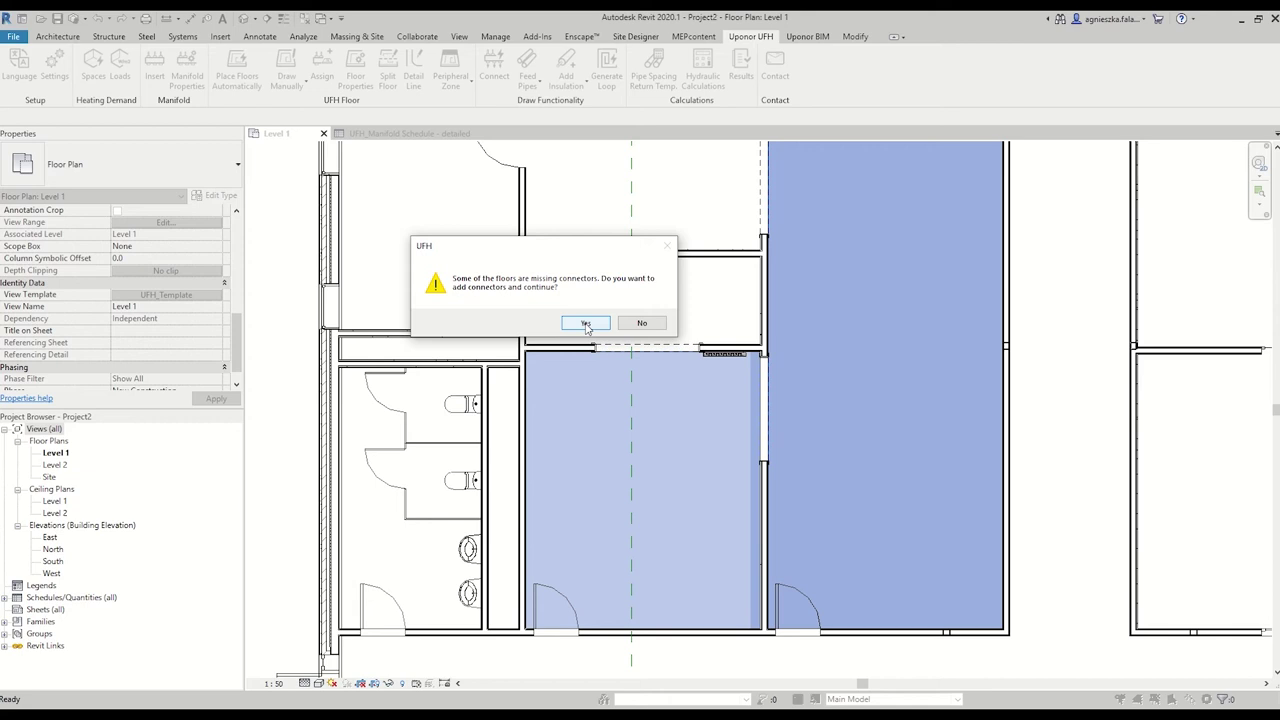
click(586, 324)
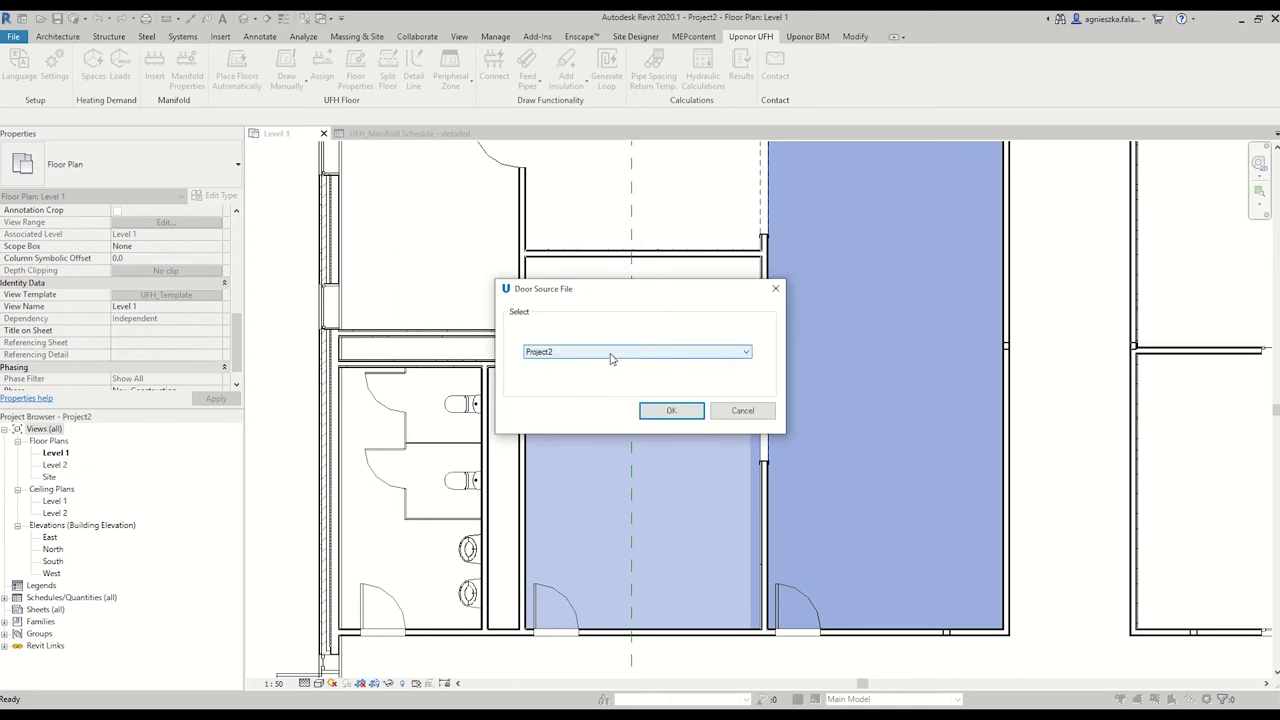
Use Architecture_2020 as the door source and name the new manifold M_1.
click(612, 355)
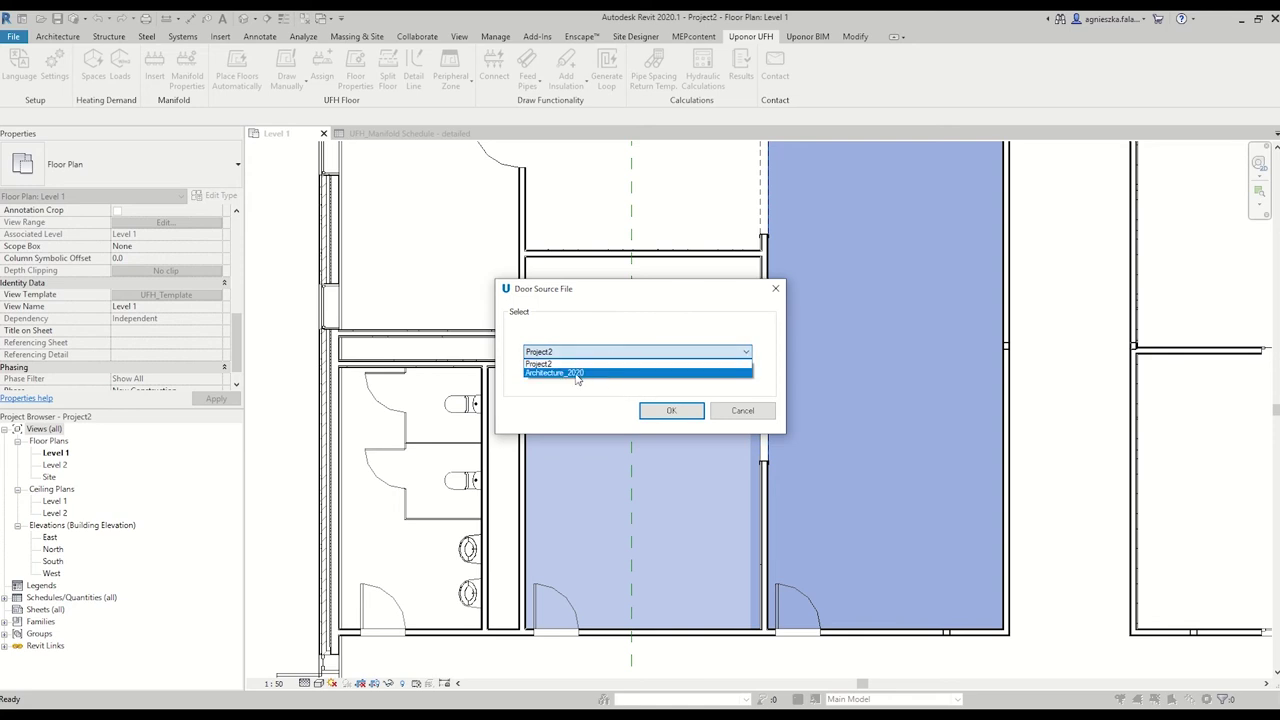
click(577, 373)
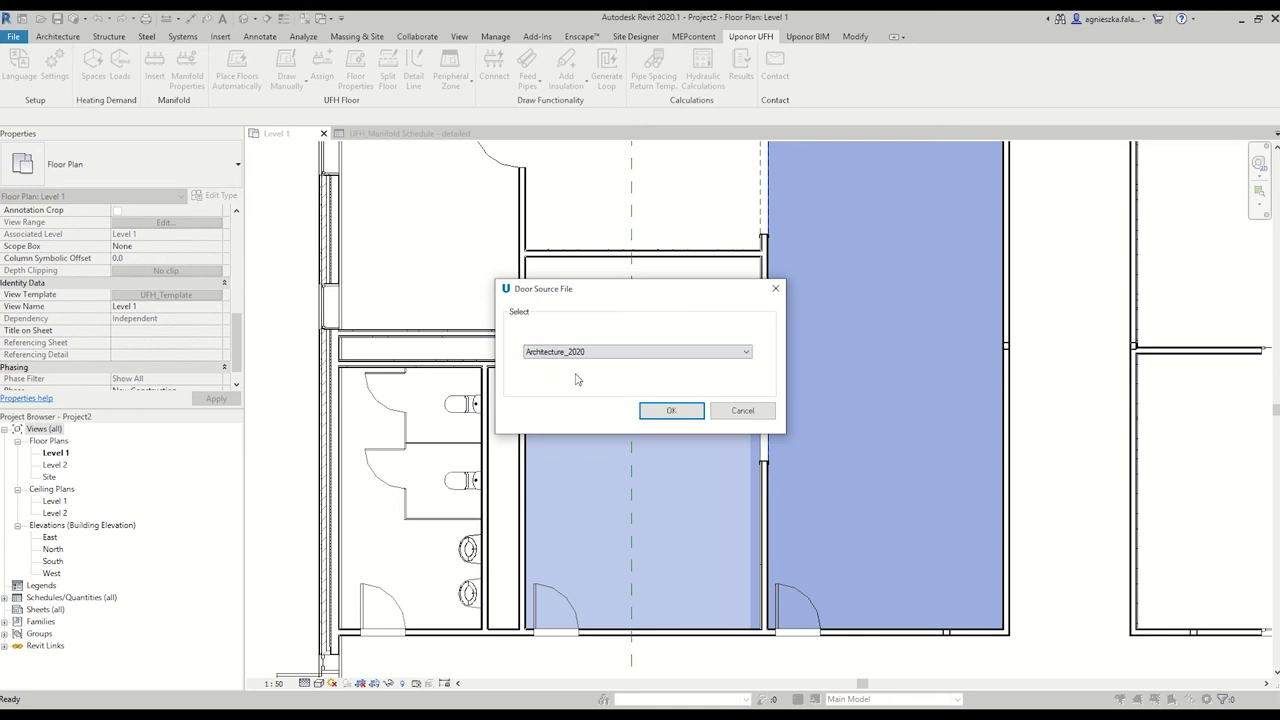
click(676, 414)
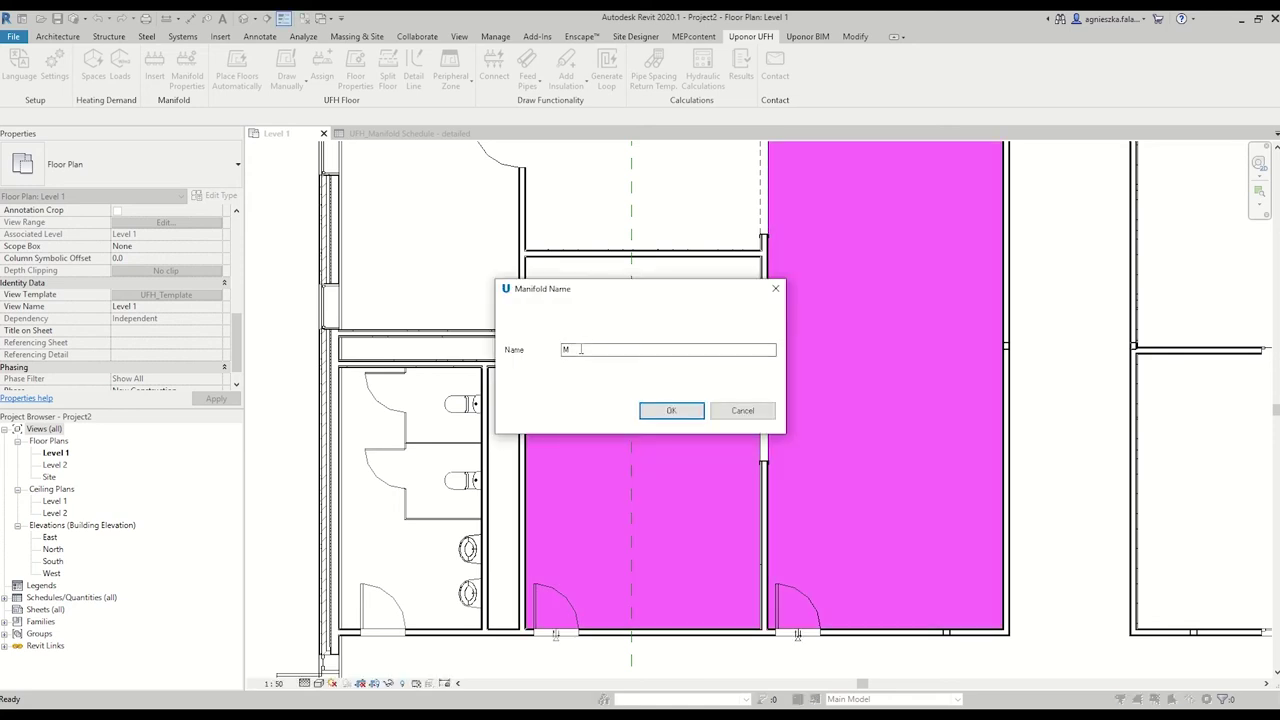
text(_1)
click(648, 413)
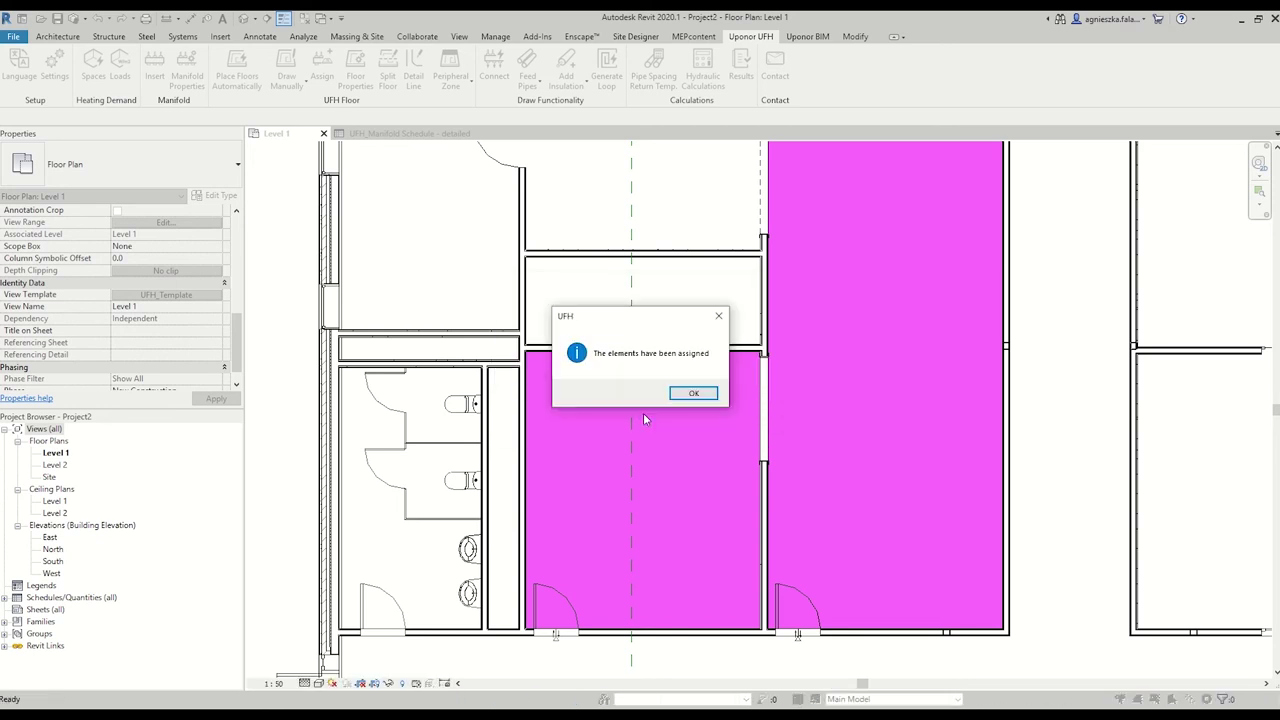
click(693, 393)
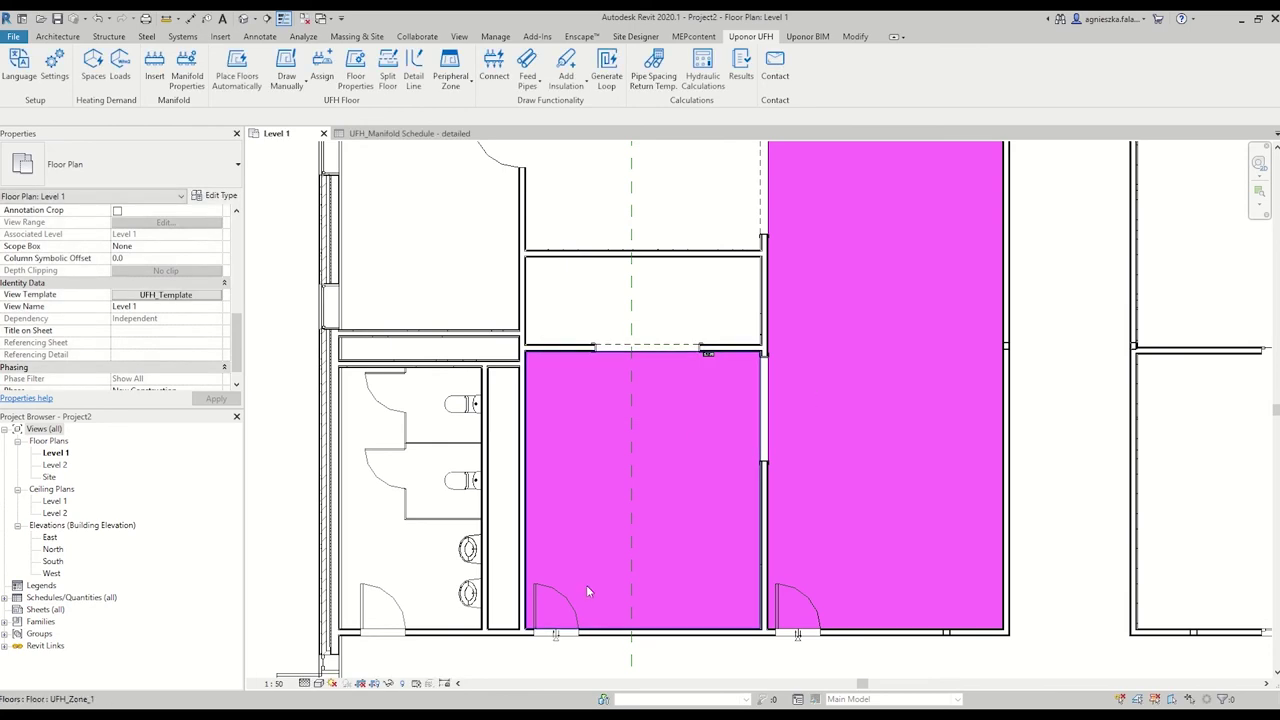
Select the manifold to inspect its connections, then deselect it.
scroll(708, 356, up, 2)
scroll(708, 357, up, 3)
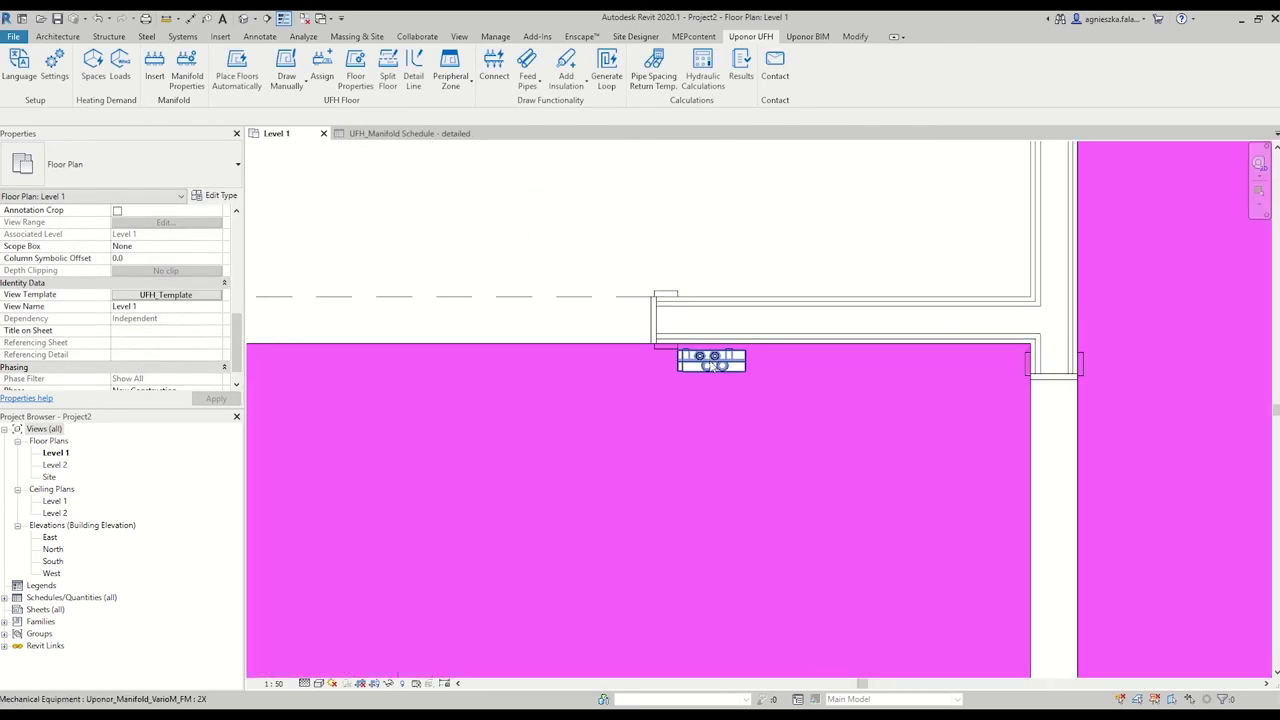
click(686, 379)
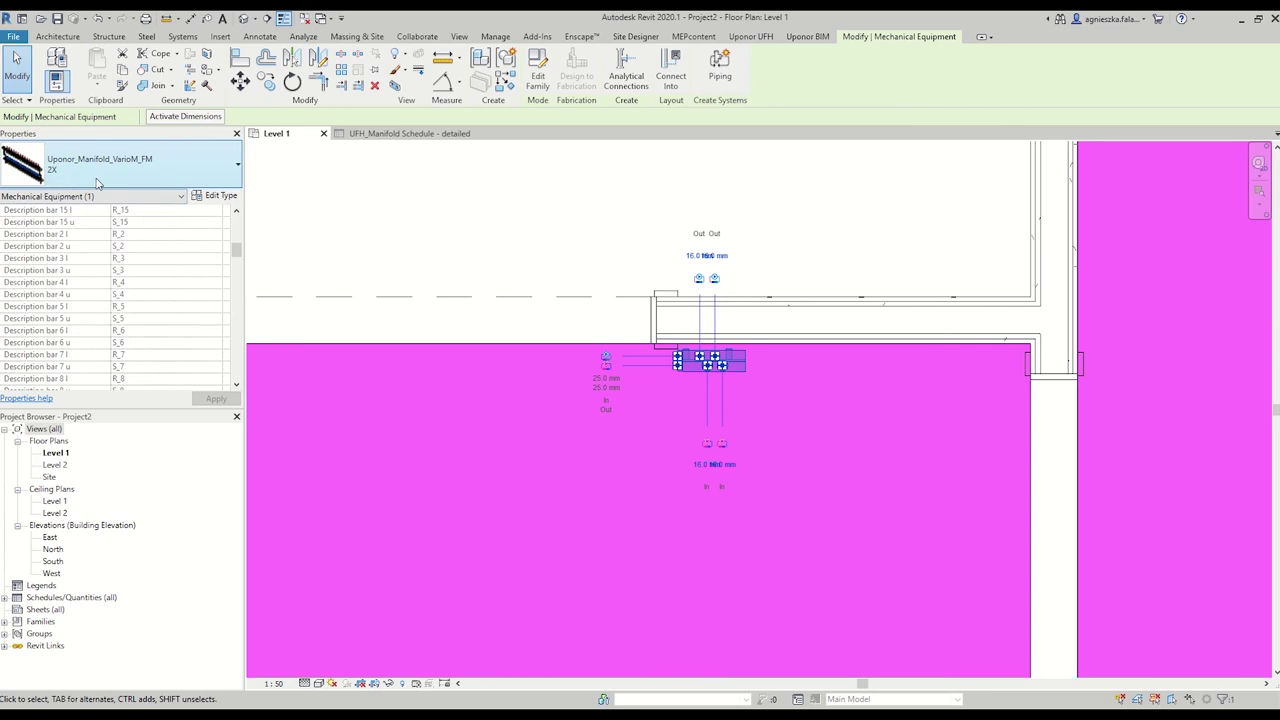
click(490, 241)
scroll(491, 241, down, 5)
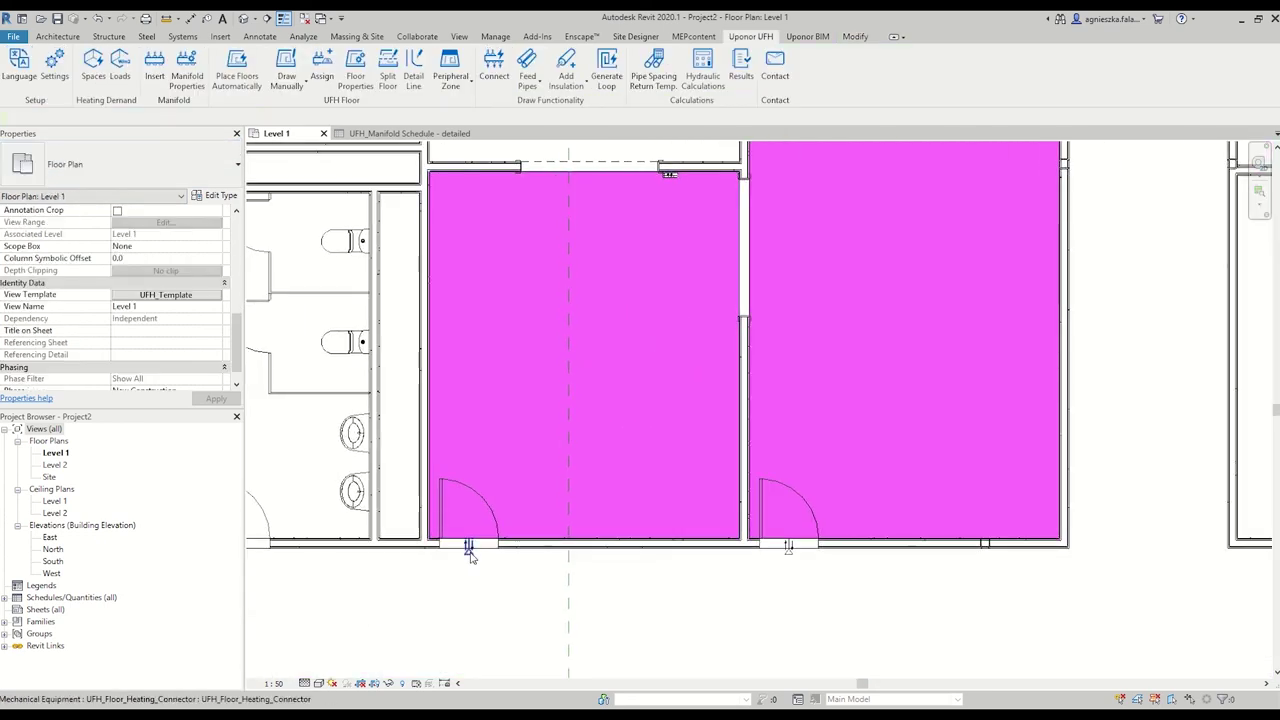
Re-host the right door's floor-heating connector onto the wall between the two rooms.
click(791, 550)
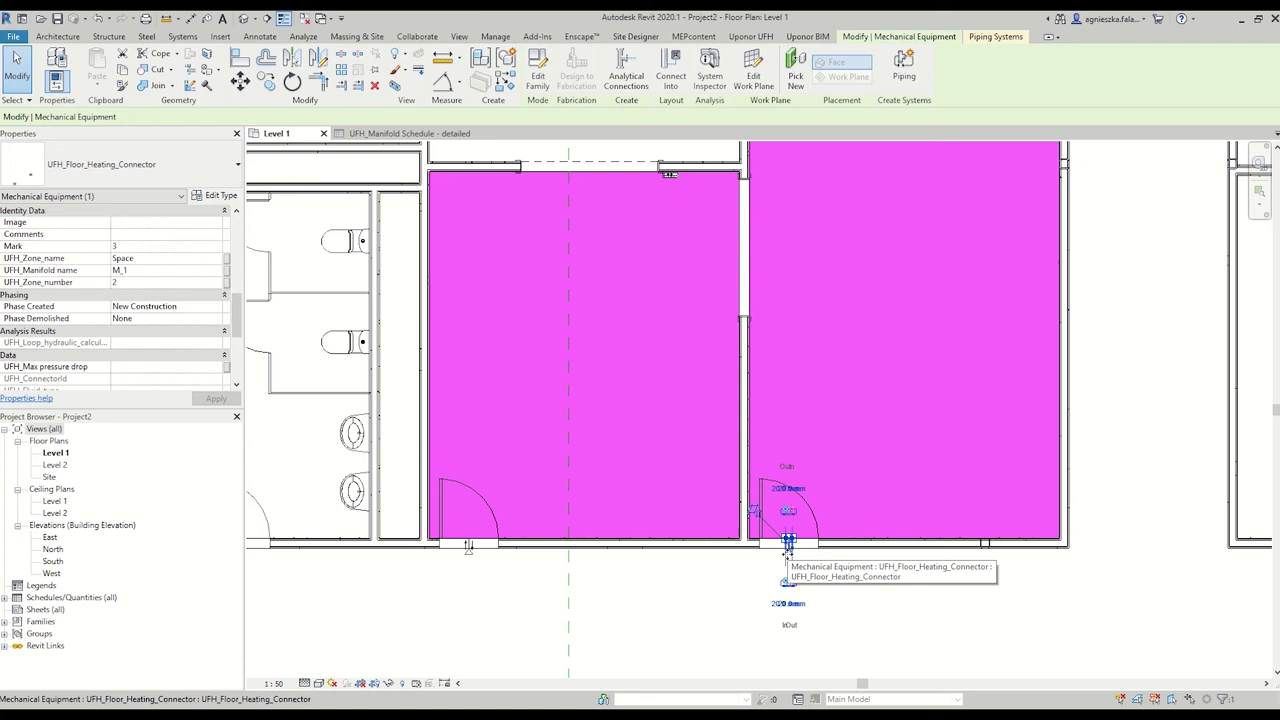
drag(791, 550, 942, 555)
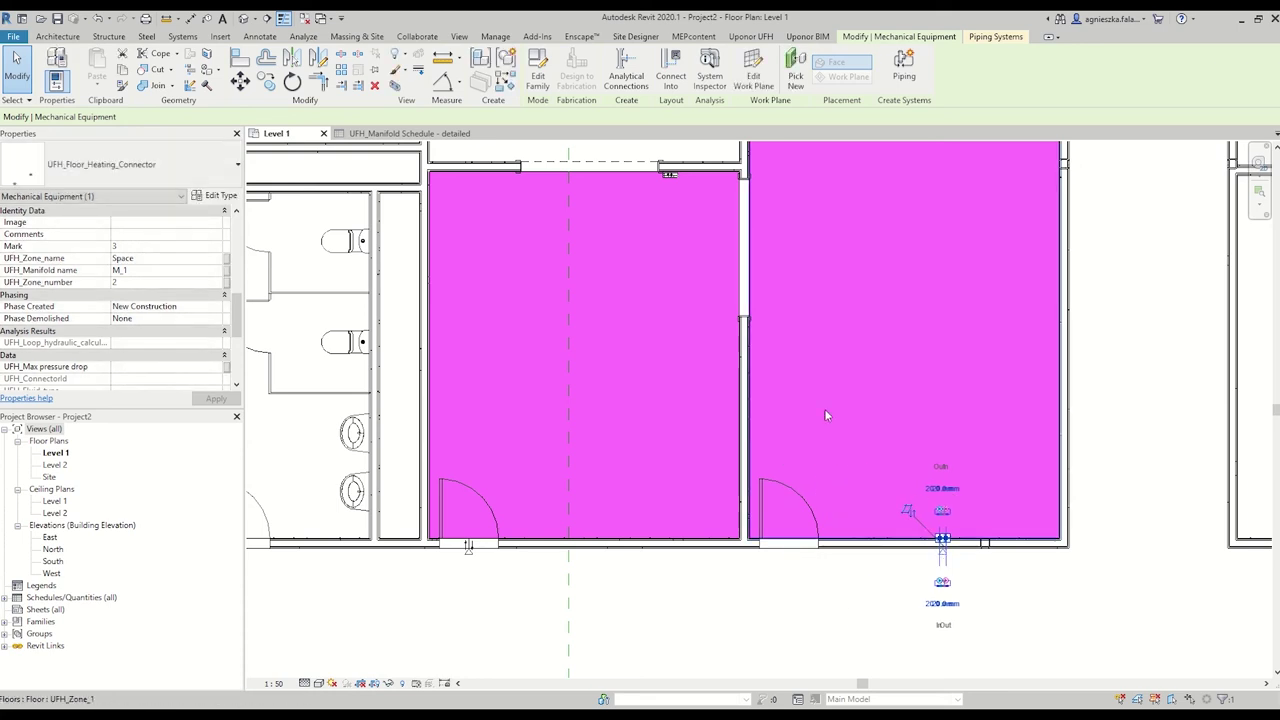
middle_drag(808, 431, 808, 503)
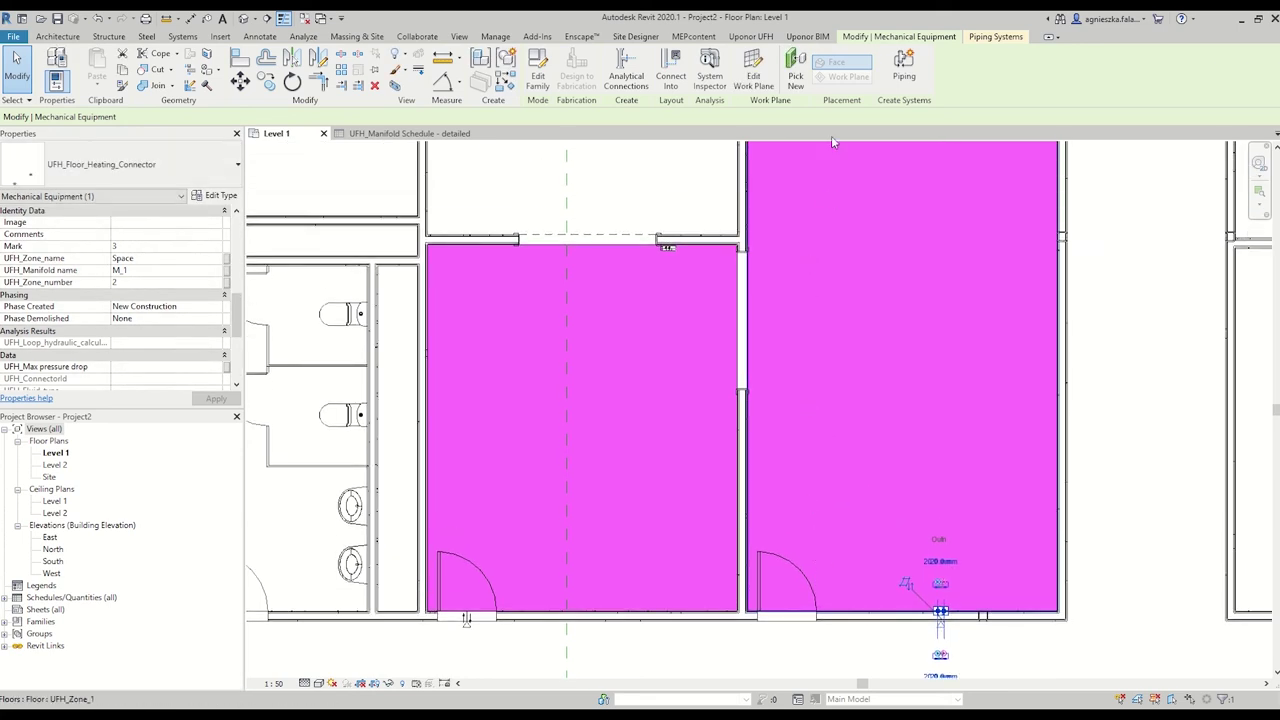
click(796, 76)
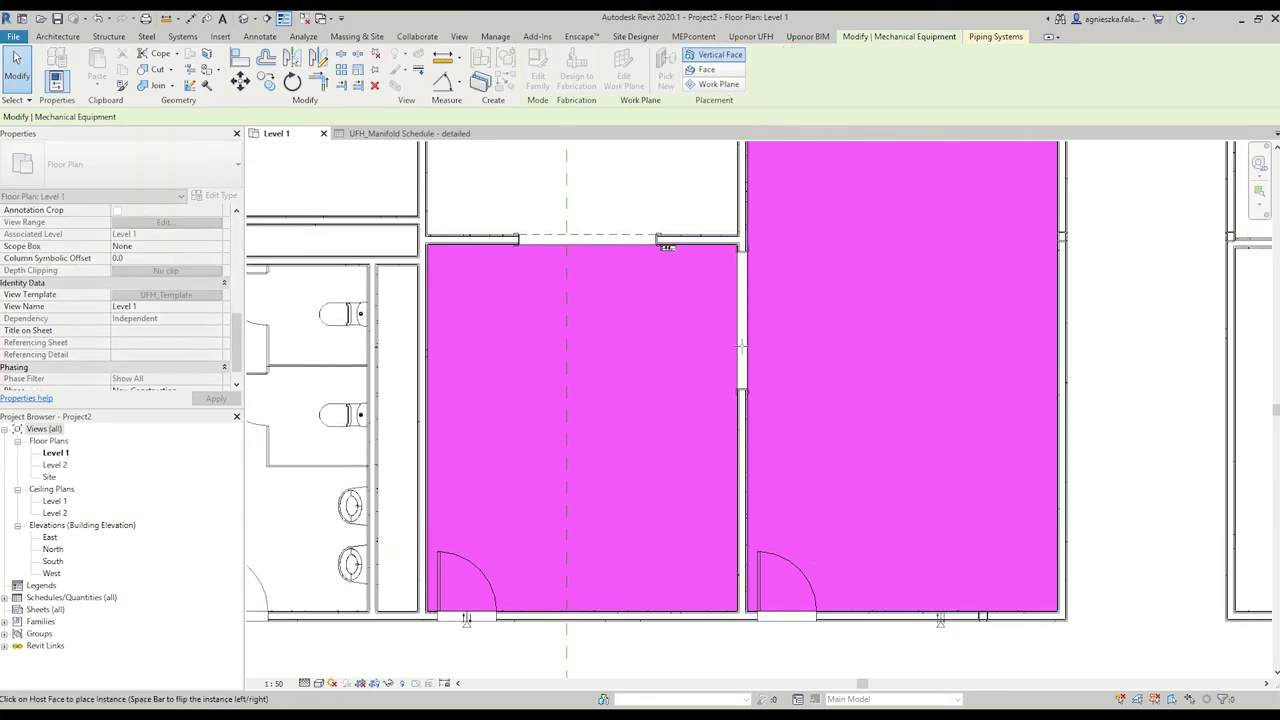
scroll(741, 346, up, 4)
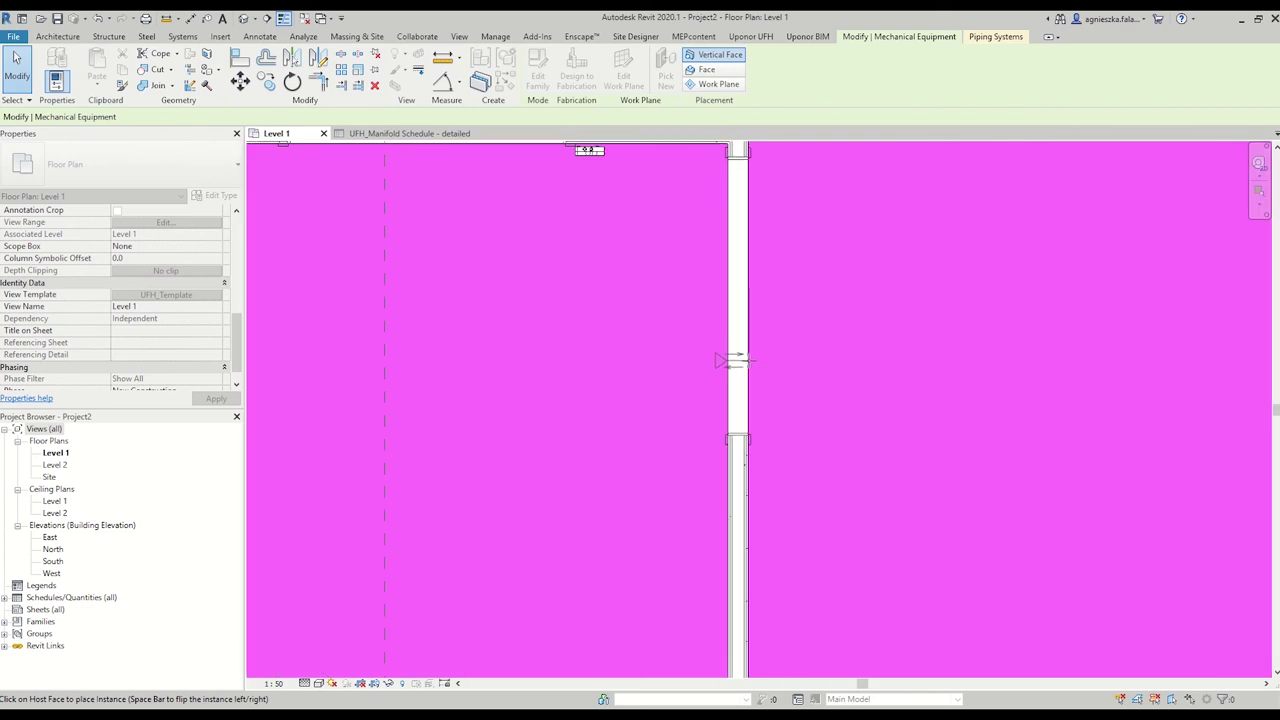
click(737, 360)
scroll(713, 444, down, 4)
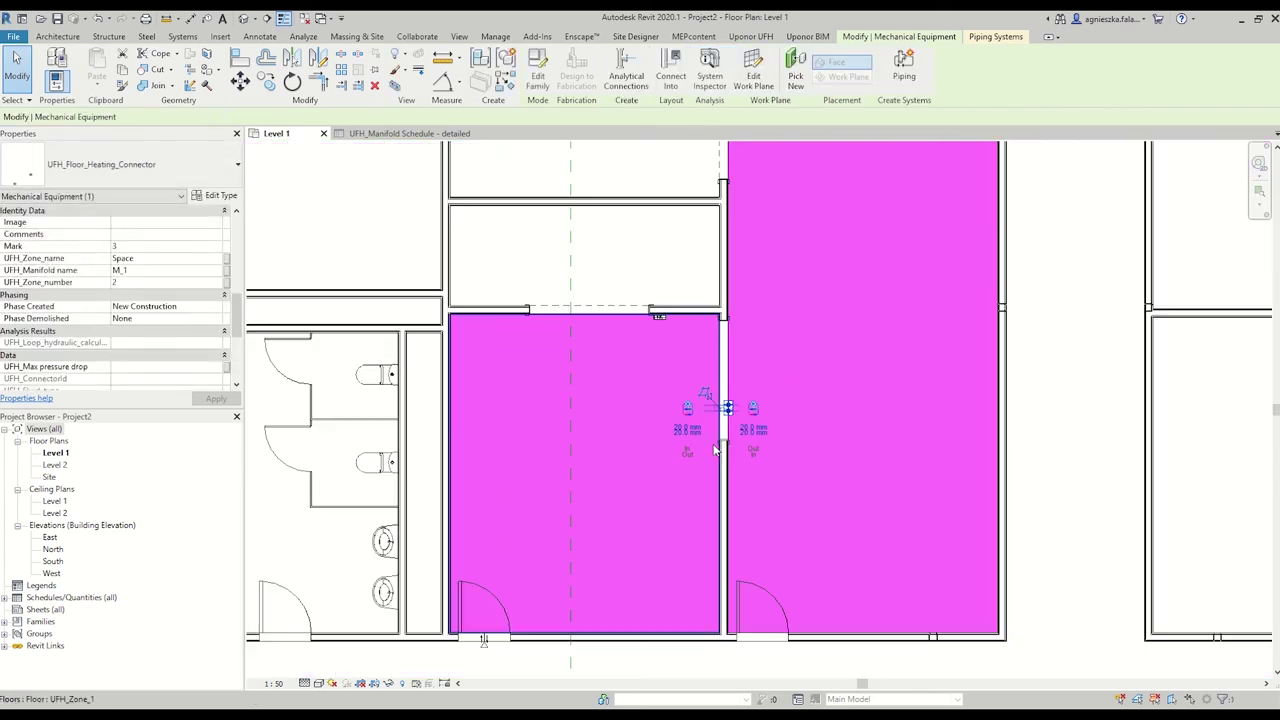
key(Escape)
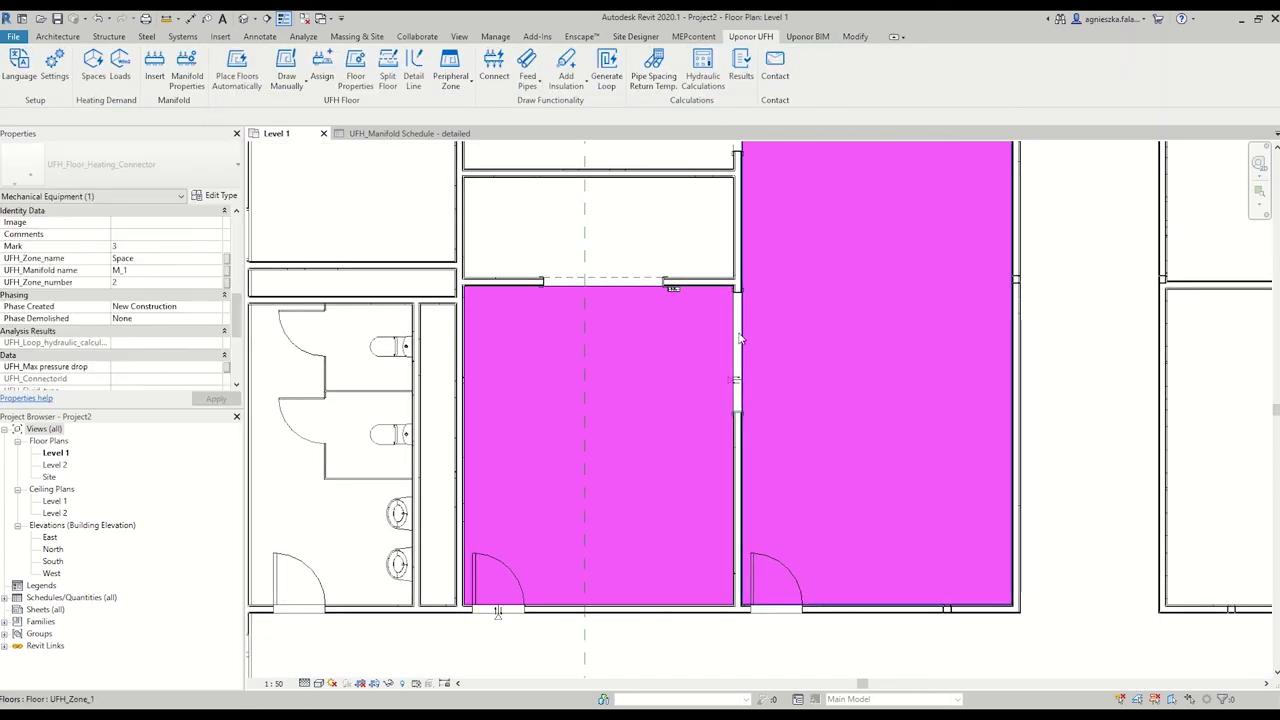
middle_drag(773, 308, 757, 331)
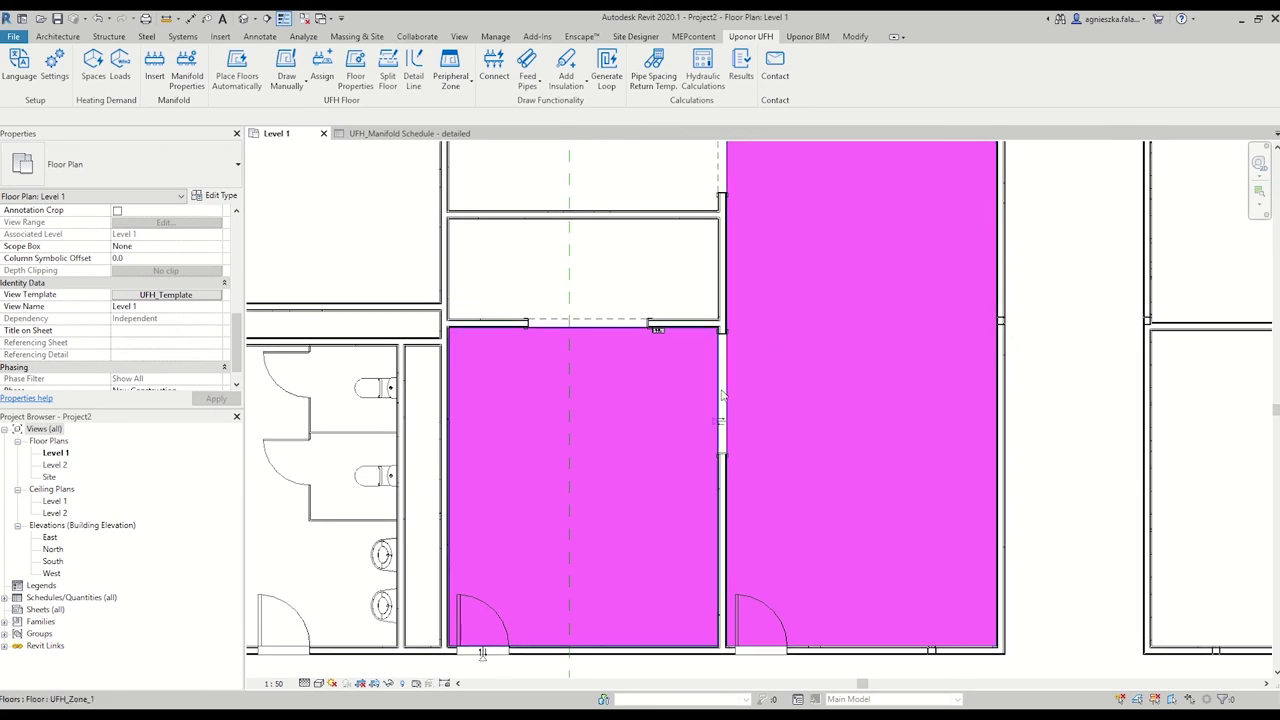
Draw a horizontal detail line across the right room from its left wall to its right wall.
click(420, 86)
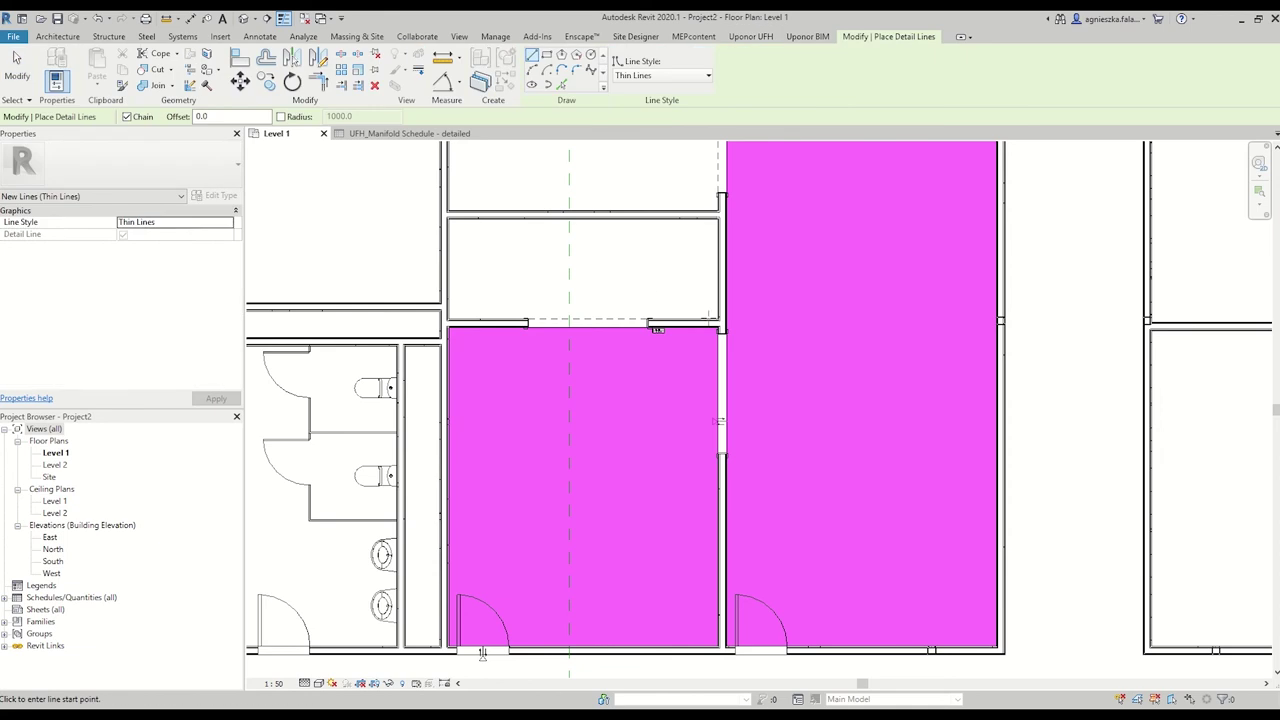
scroll(718, 388, up, 2)
click(718, 392)
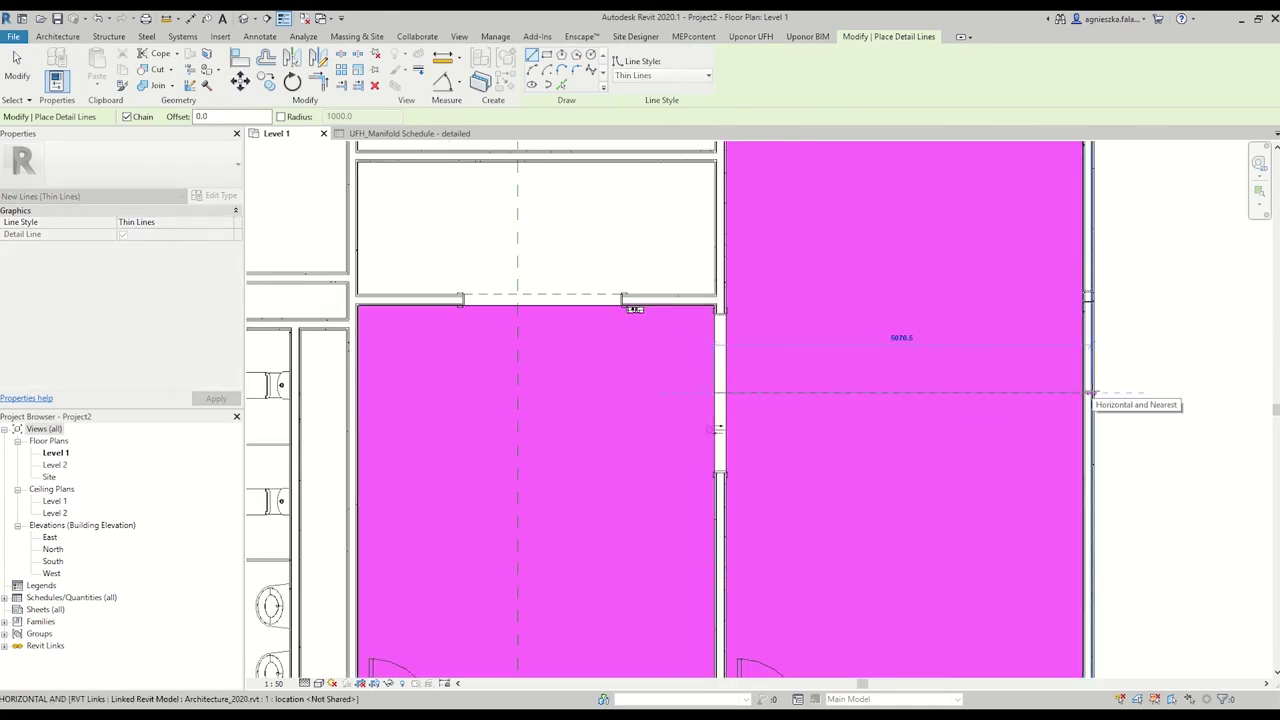
click(1089, 393)
key(Escape)
key(Escape)
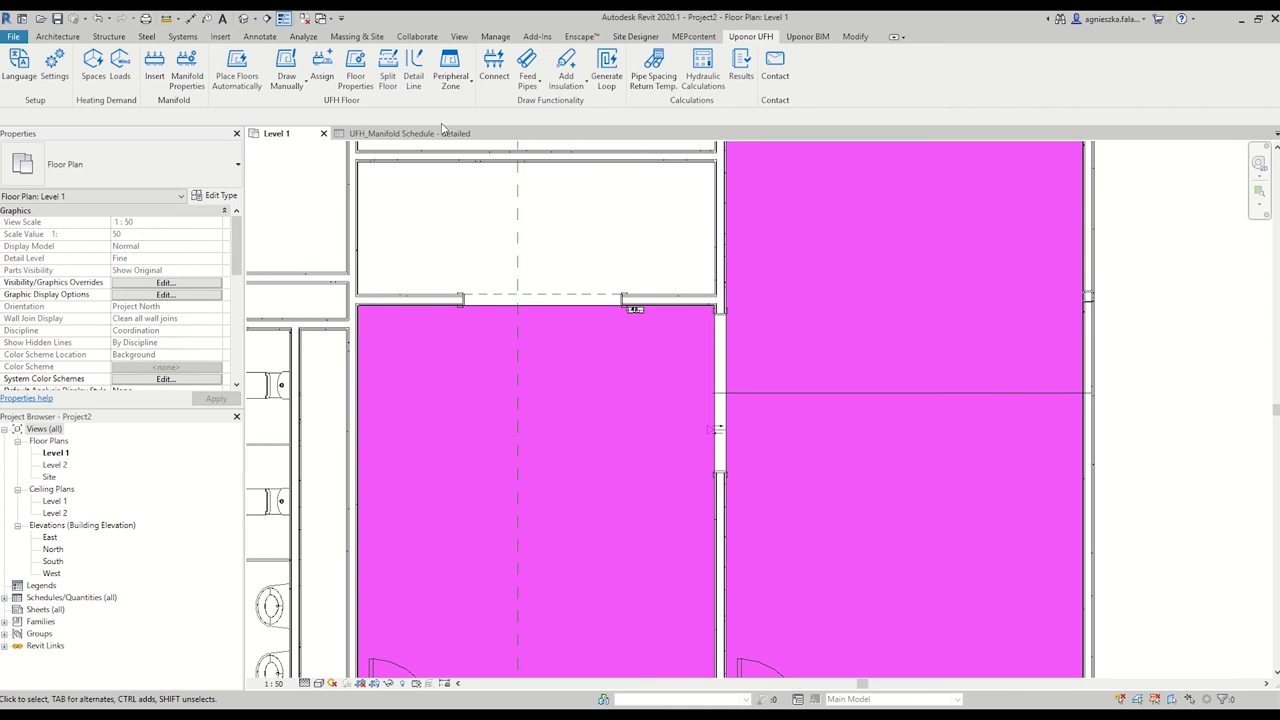
Split the right room's floor along the new horizontal line using Split Floor.
click(387, 62)
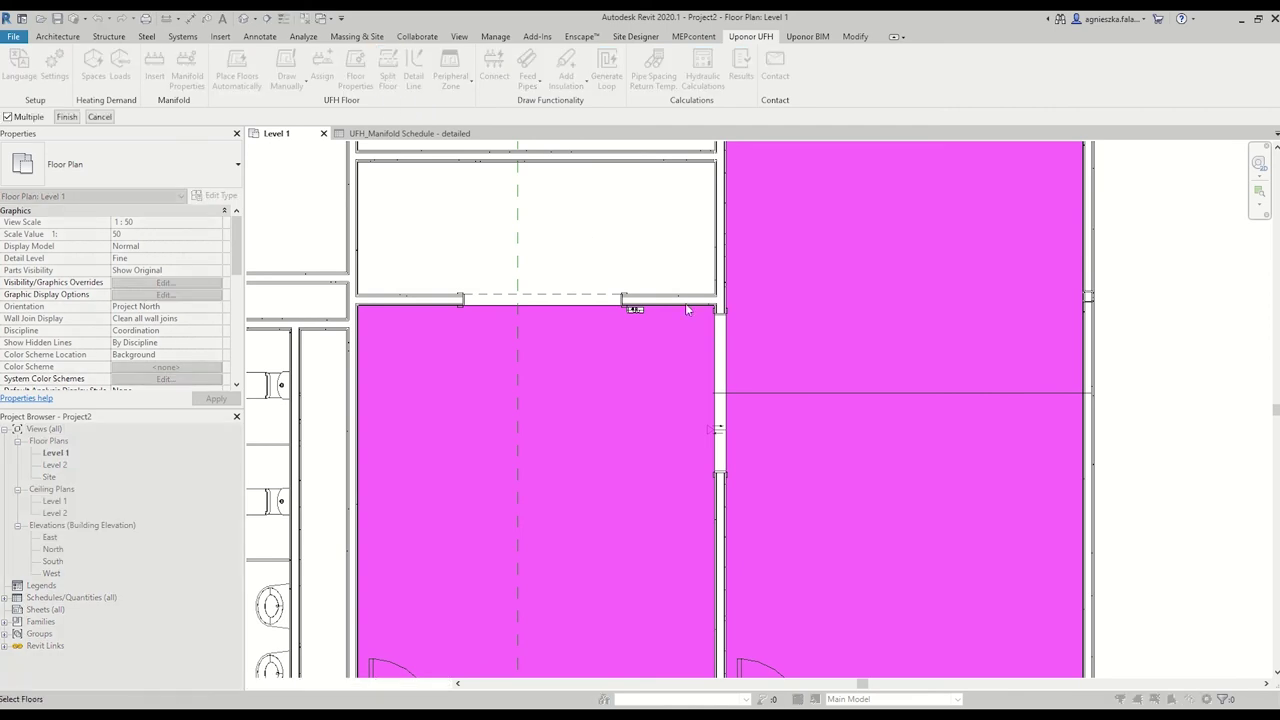
click(744, 406)
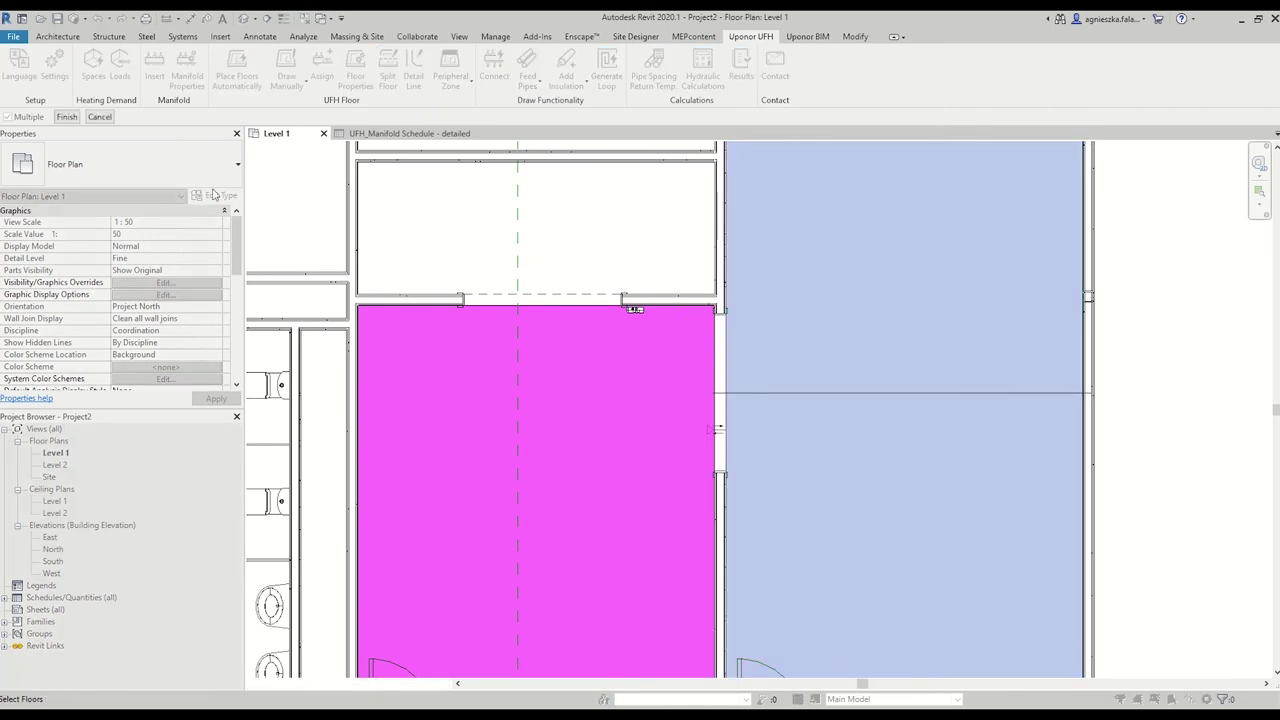
click(76, 118)
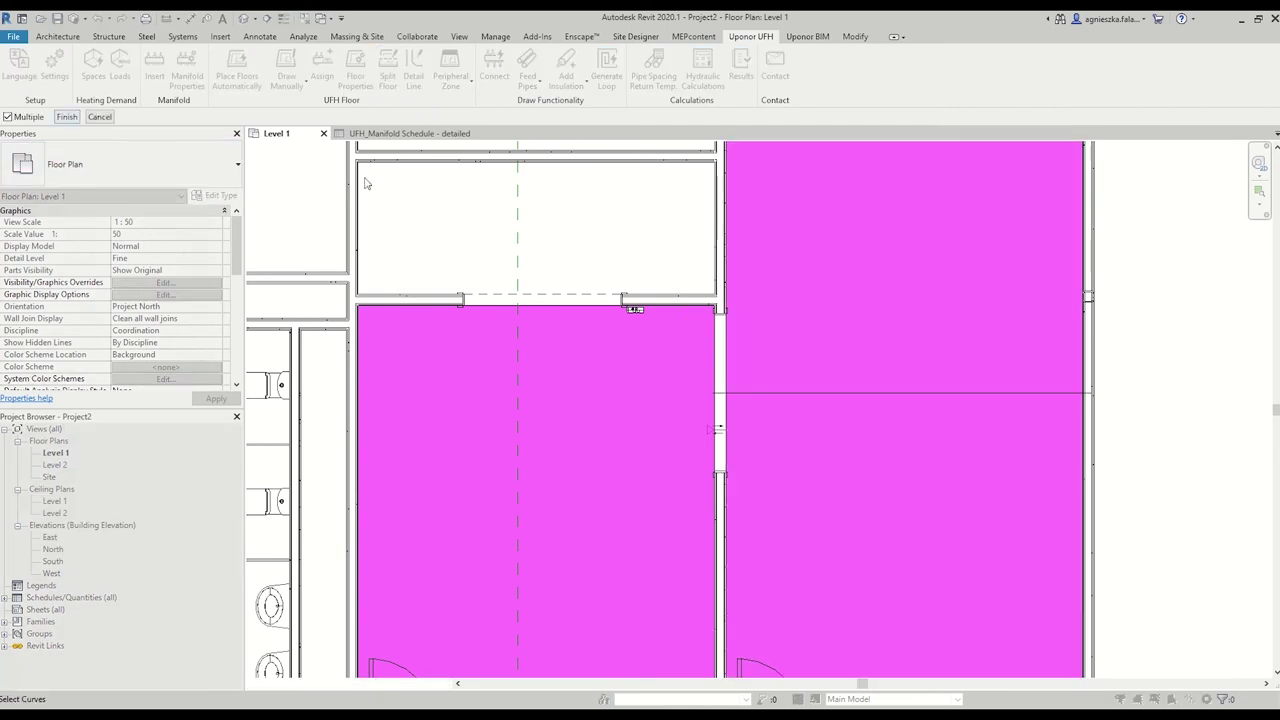
click(748, 396)
click(60, 117)
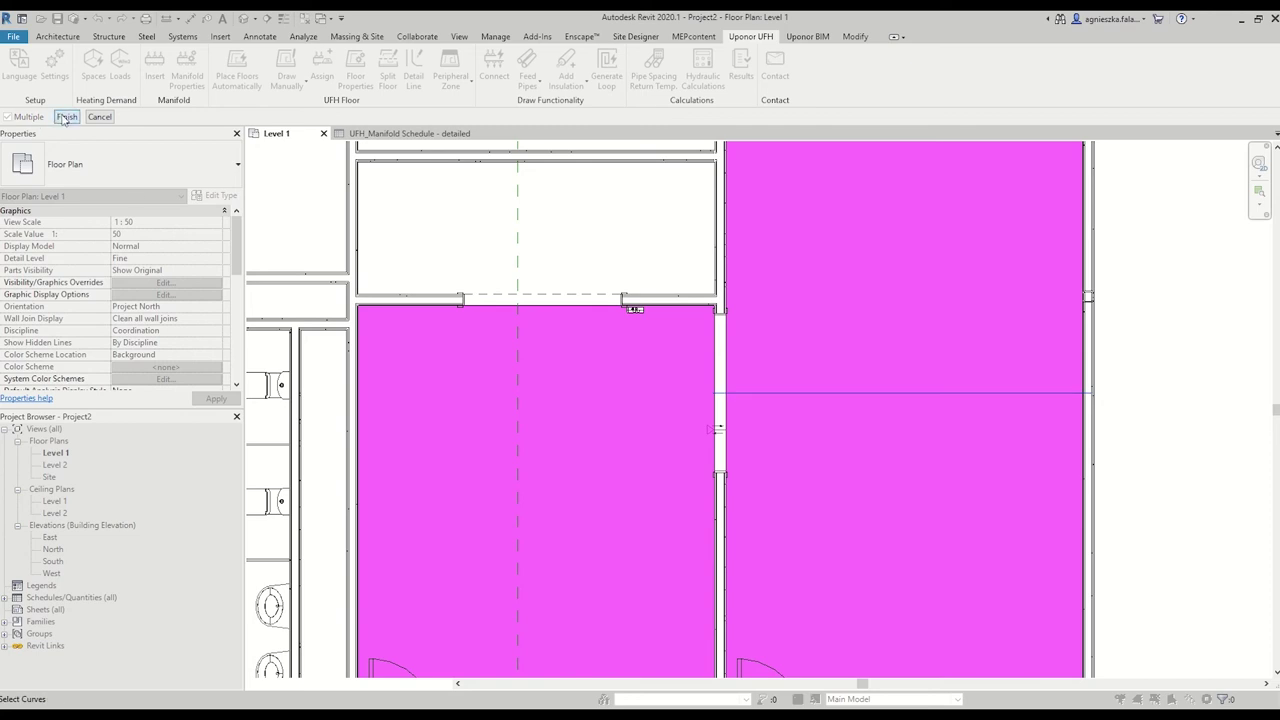
Check the resulting upper and lower floor pieces of about 28.6 m² and 21.4 m².
click(775, 452)
click(777, 323)
click(812, 479)
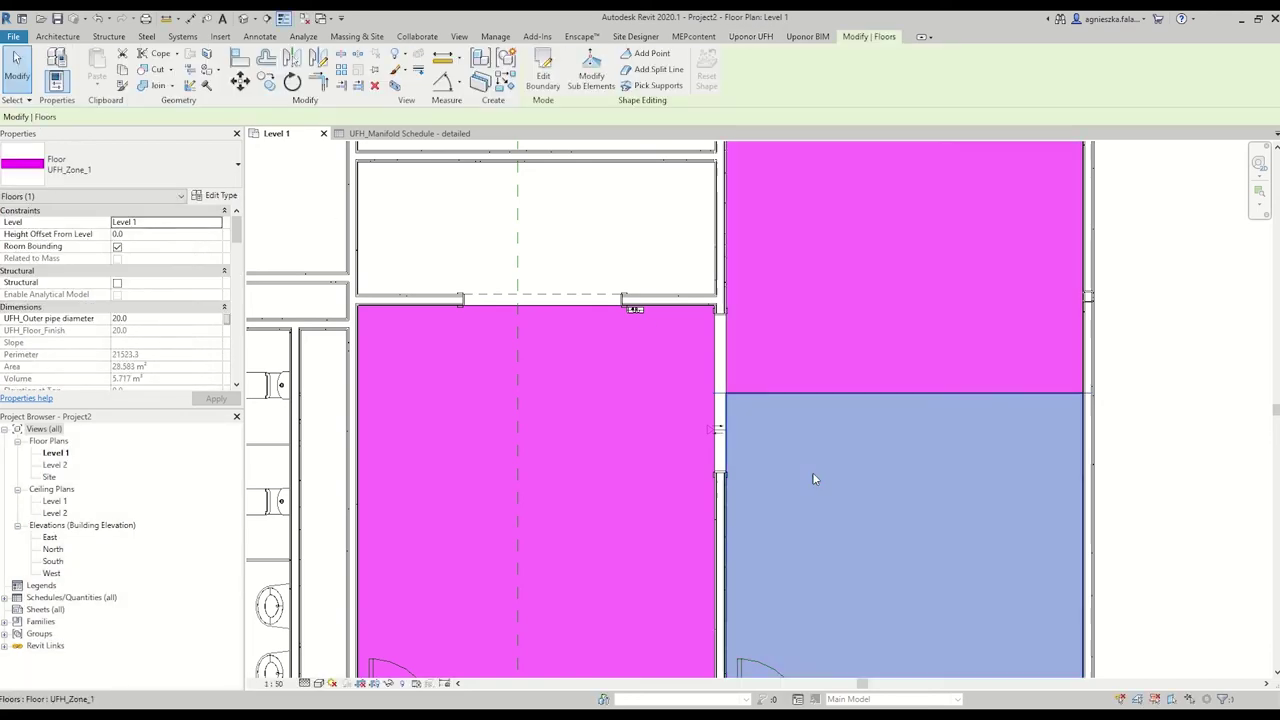
click(834, 346)
scroll(834, 346, down, 2)
middle_drag(834, 340, 817, 394)
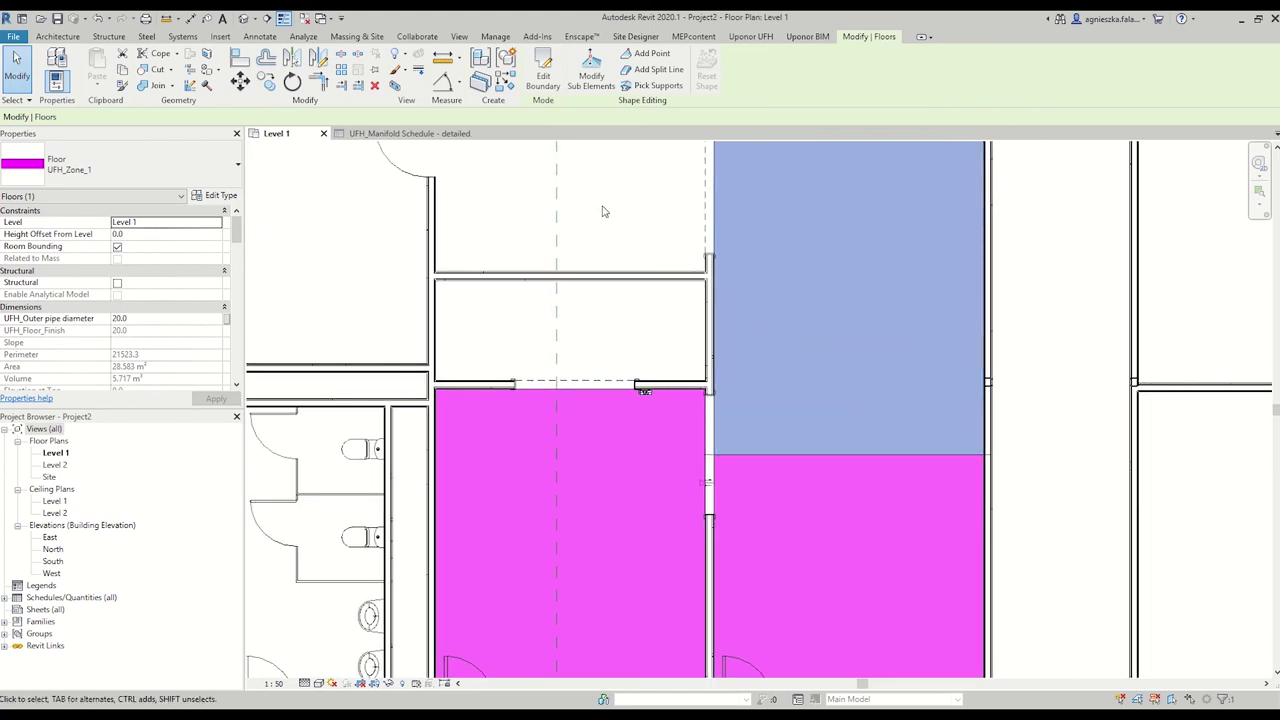
key(Escape)
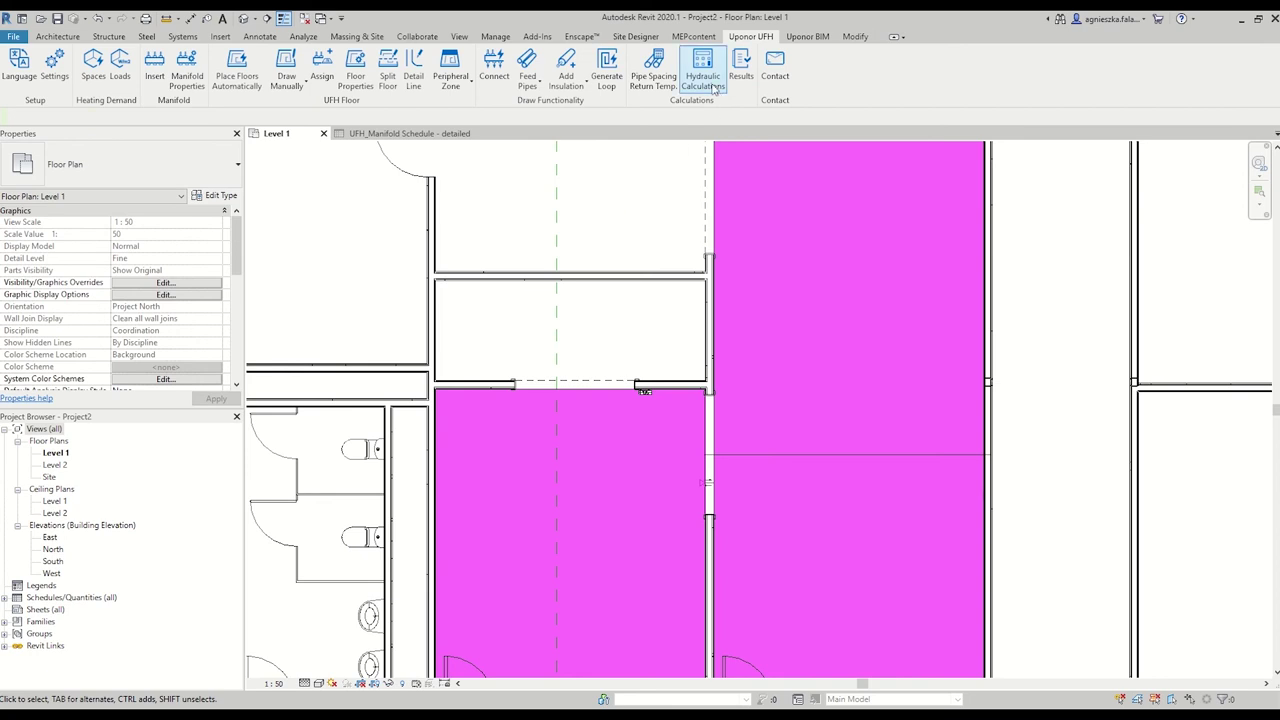
Run hydraulic calculations for M_1, adding missing connectors with Project2 as door source file.
click(713, 85)
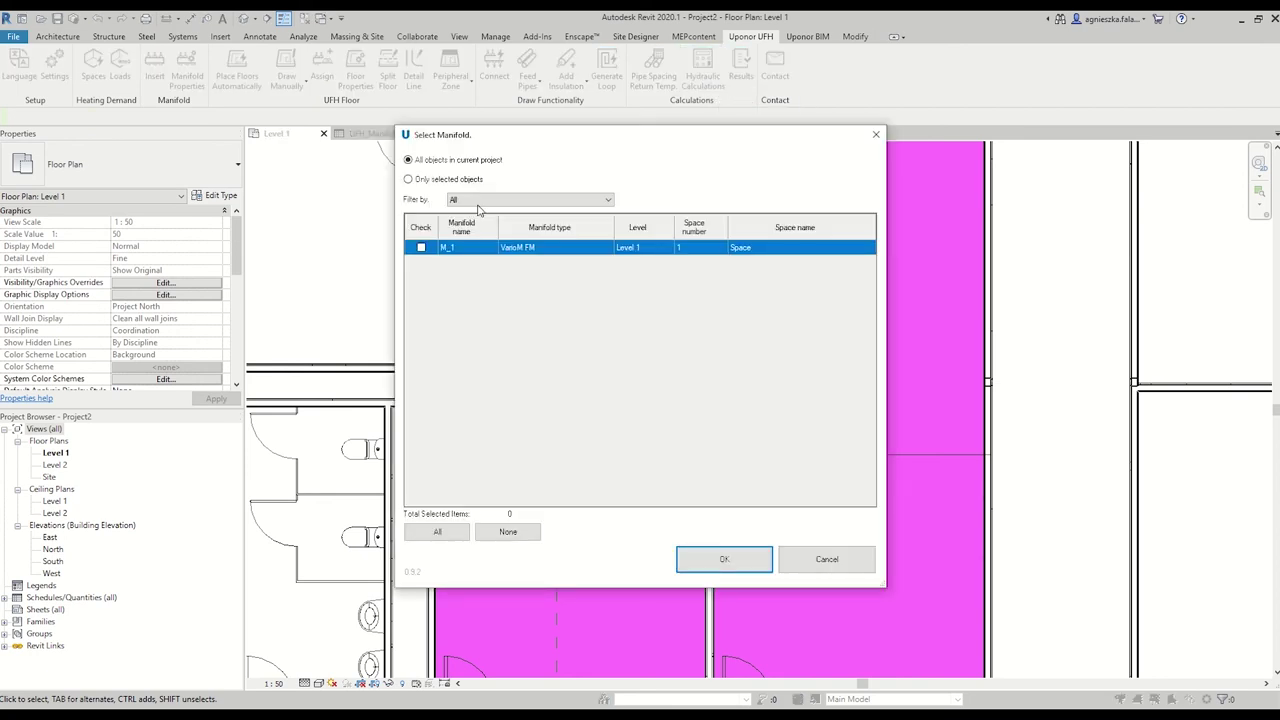
click(421, 247)
click(758, 574)
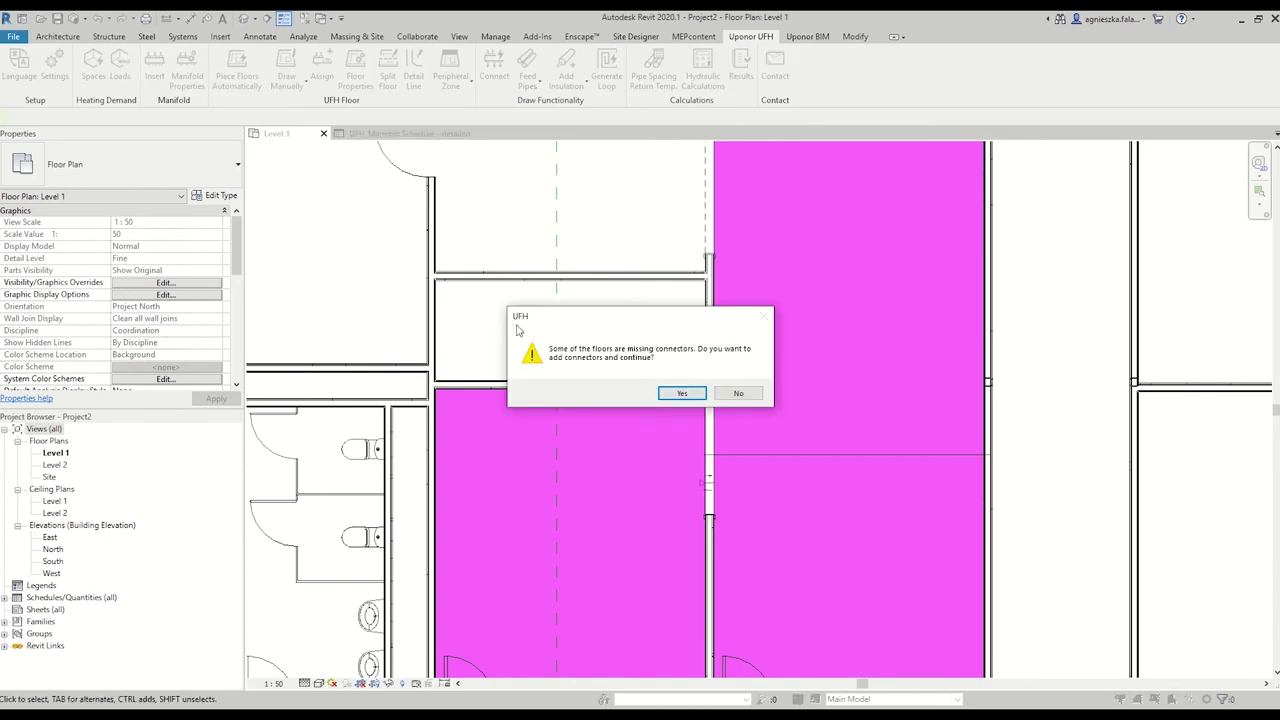
click(682, 393)
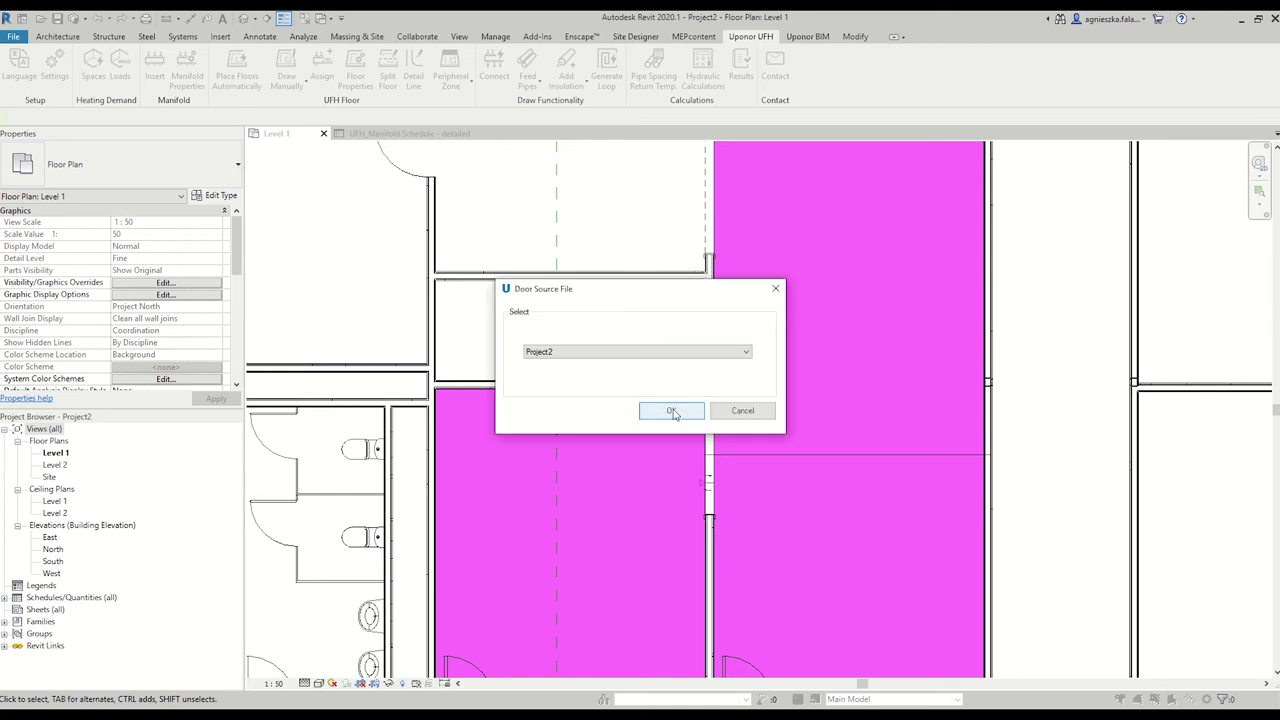
click(675, 352)
click(662, 376)
click(662, 410)
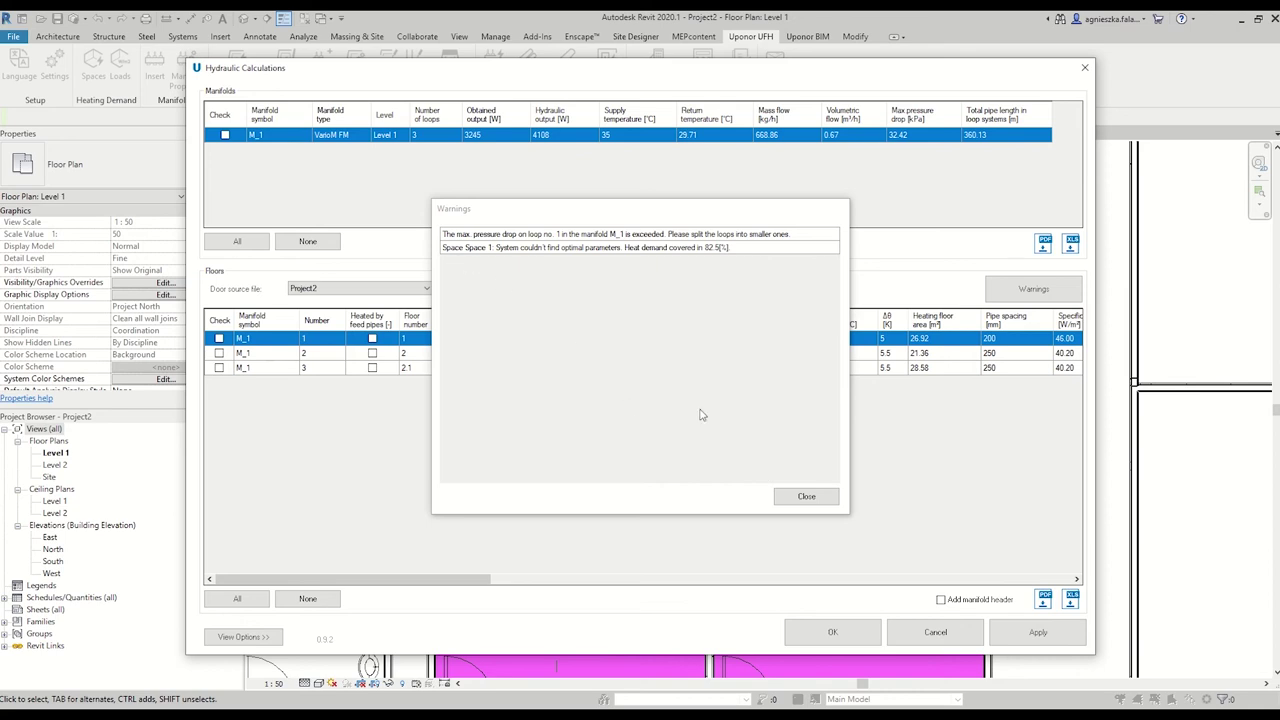
Recheck the calculation warnings, then scroll the Floors table and tick Check for loop 1.
click(805, 497)
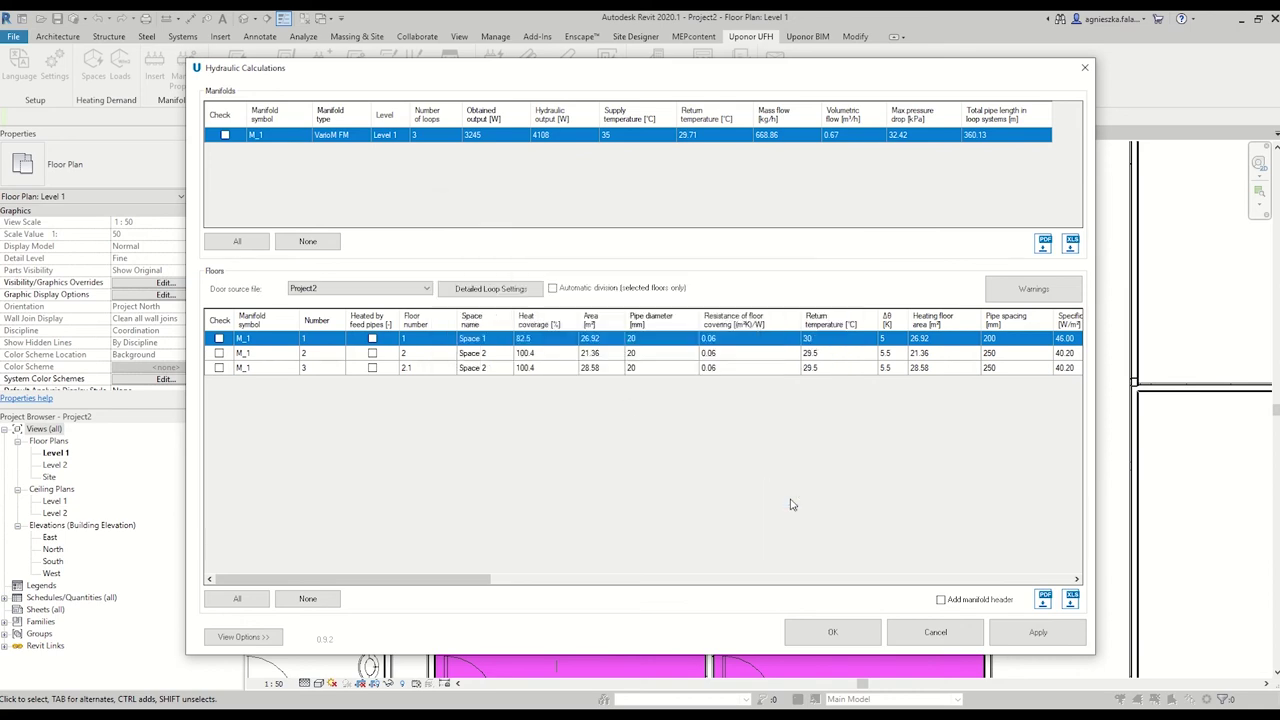
click(1010, 296)
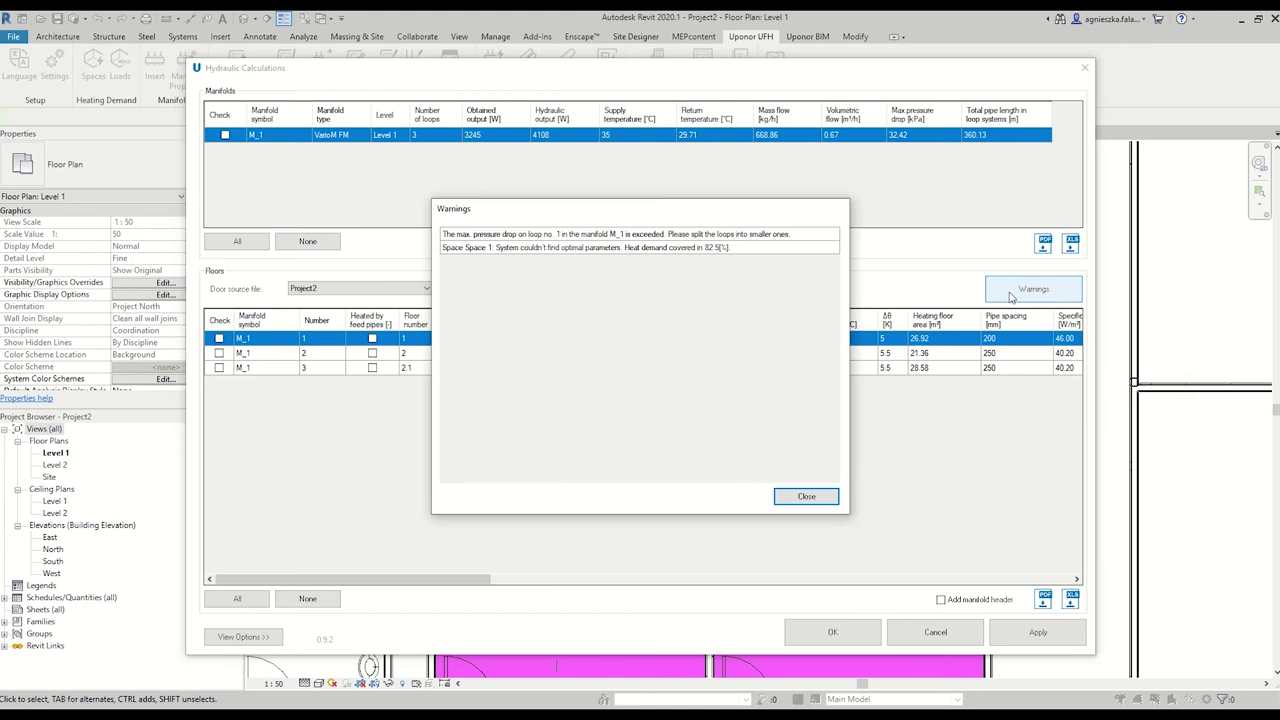
click(807, 497)
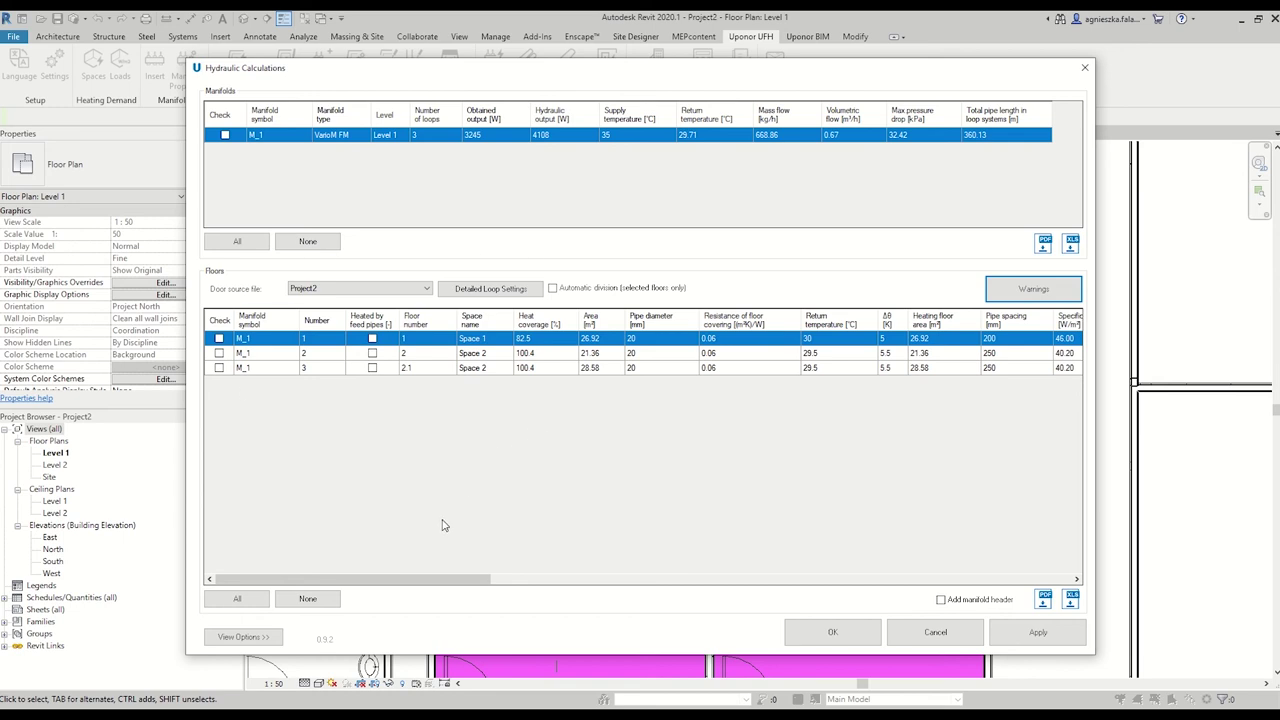
drag(439, 580, 1035, 577)
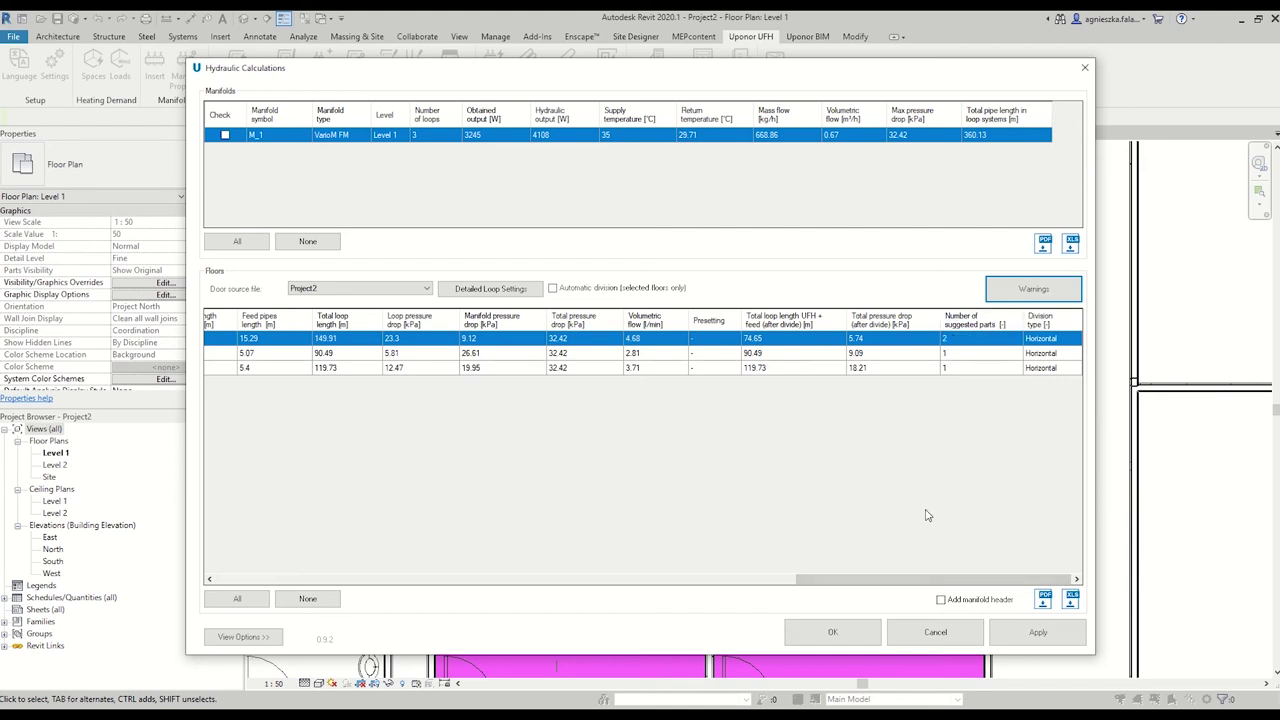
drag(905, 578, 290, 580)
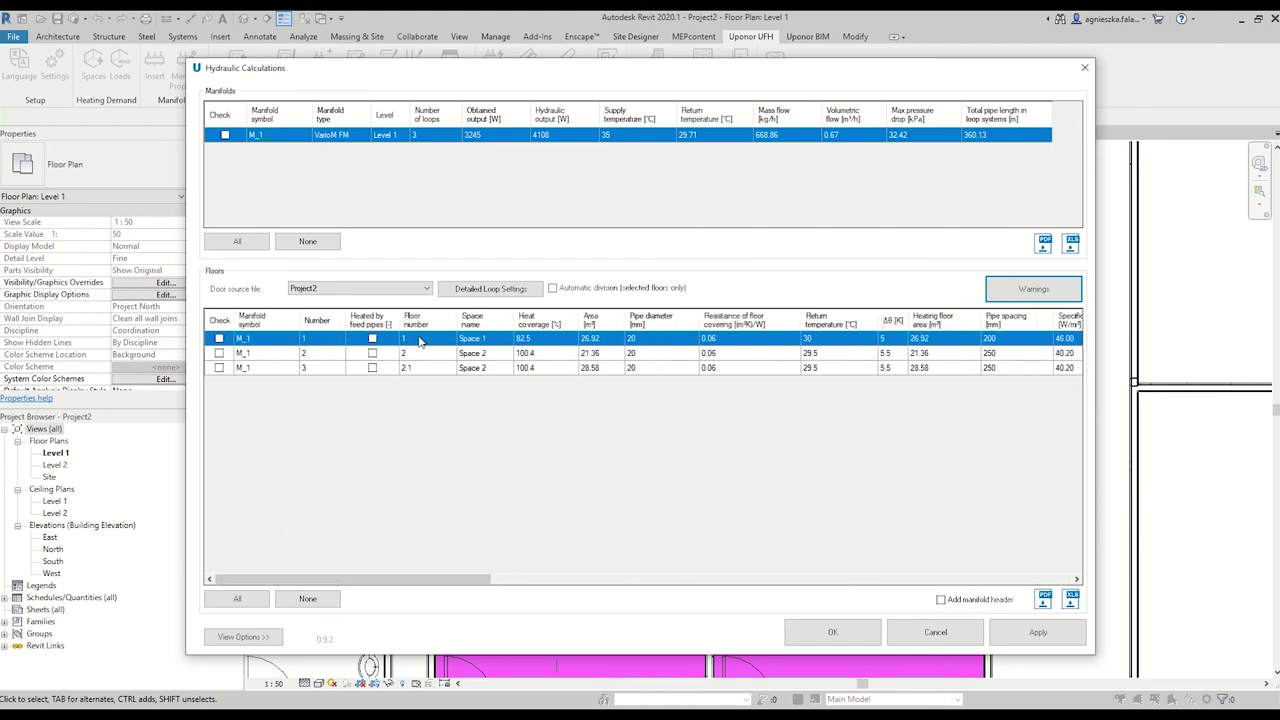
click(219, 340)
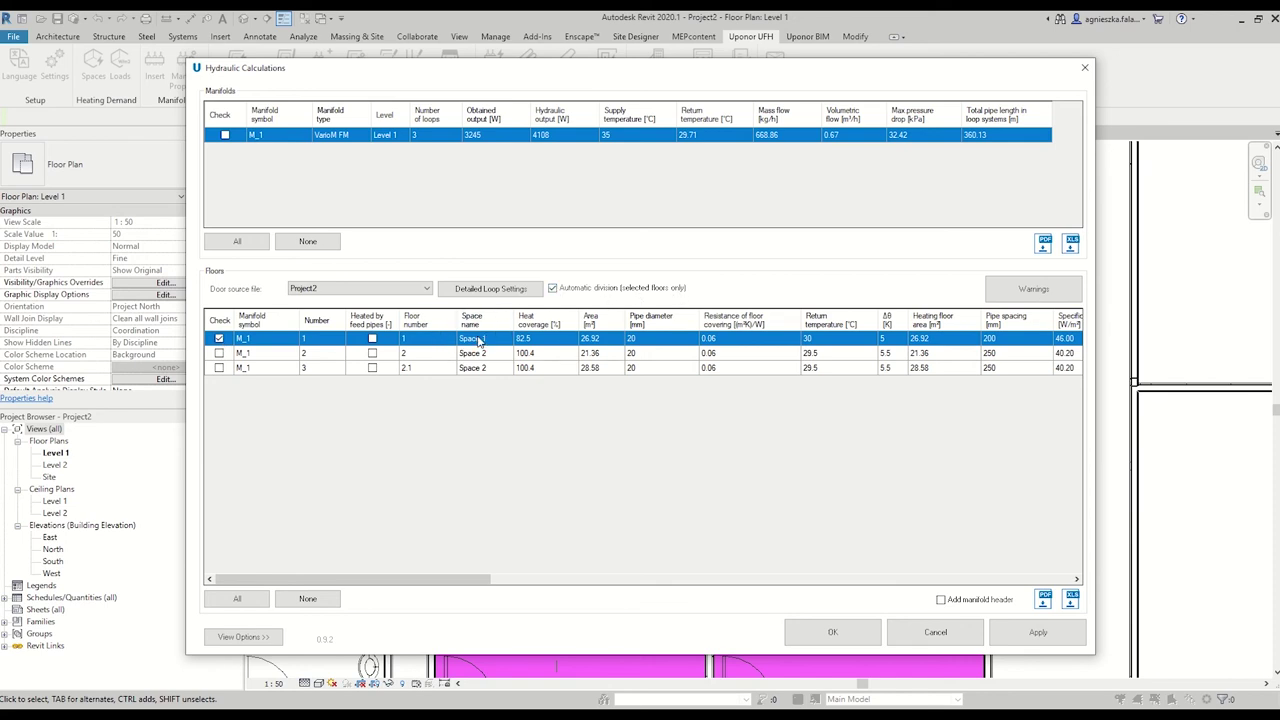
Set floor loop 1's Detailed Loop Settings to Count 3 with Vertical alignment, and apply.
click(491, 289)
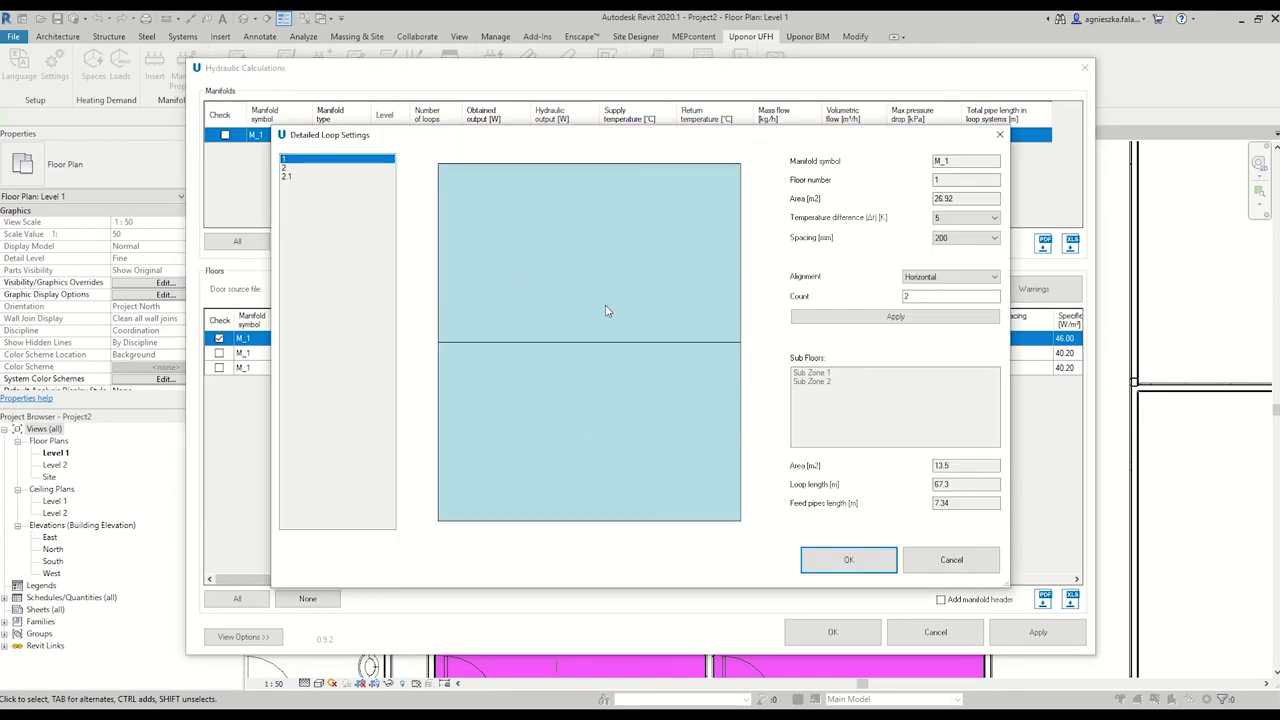
click(927, 295)
text(3)
click(885, 316)
click(950, 276)
click(930, 297)
click(890, 316)
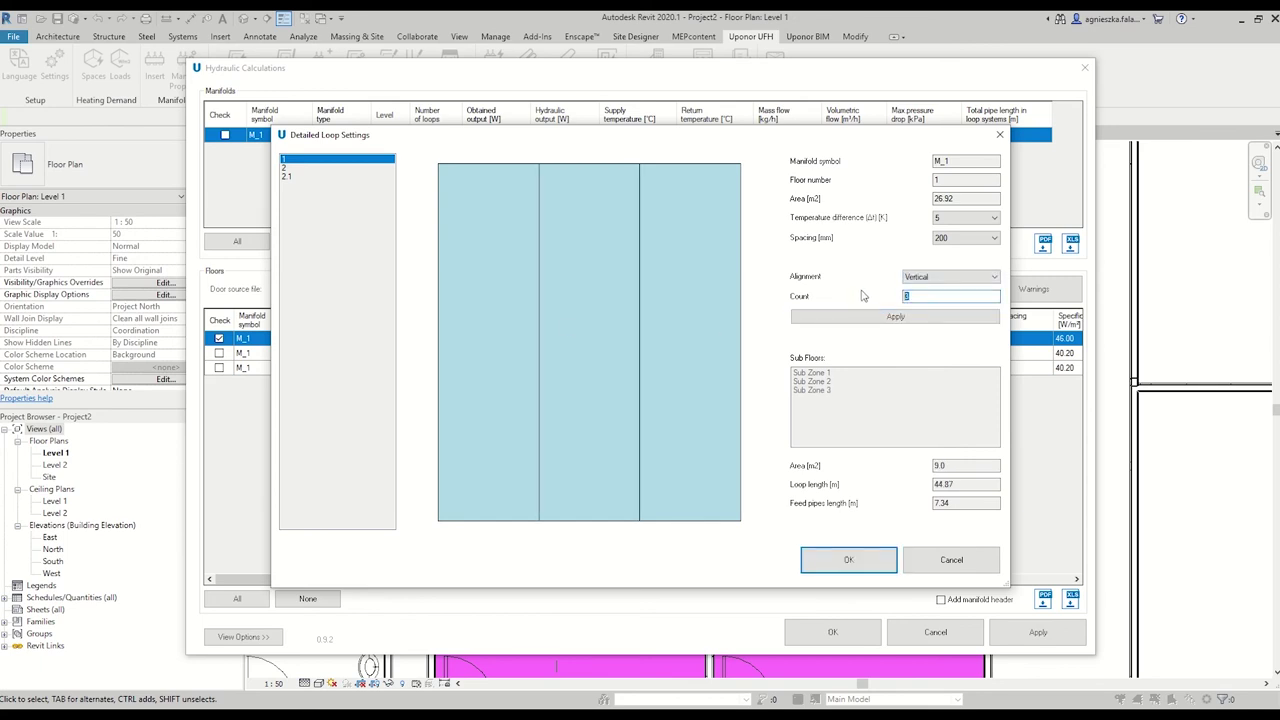
click(882, 316)
click(850, 559)
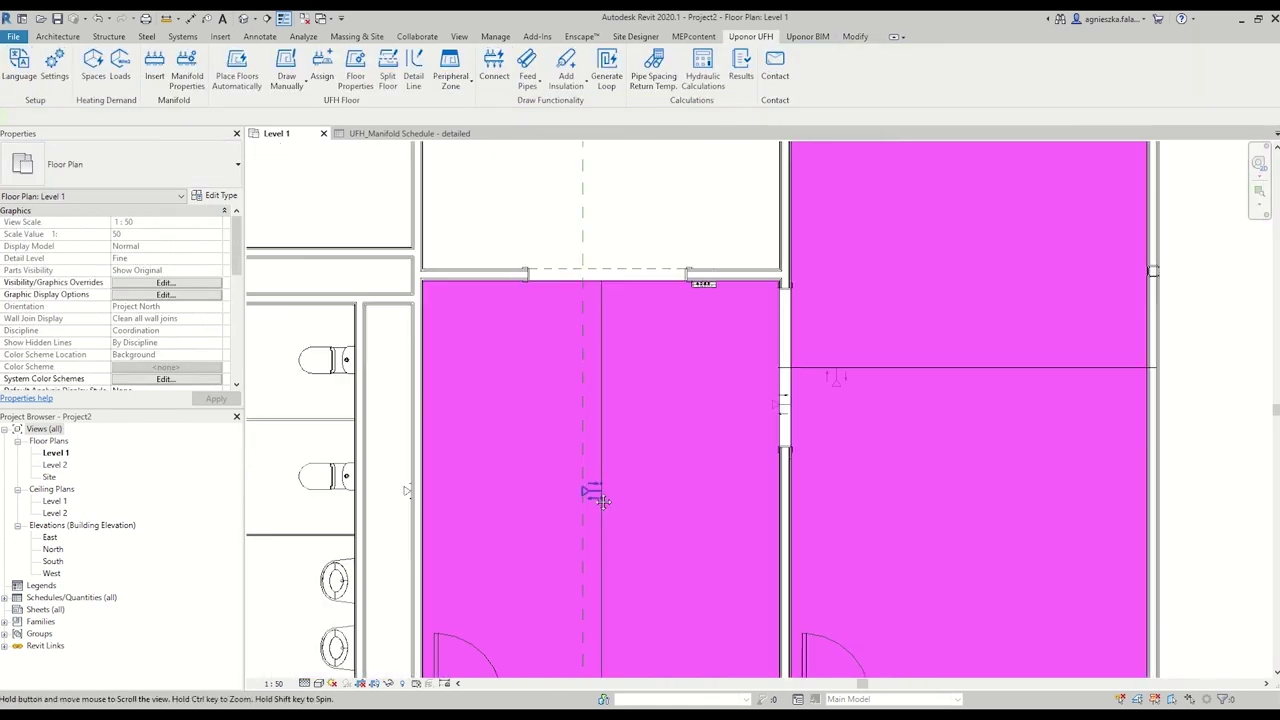
Connect manifold M_1 to the floor loops with 0.3 m connecting pipes.
click(408, 490)
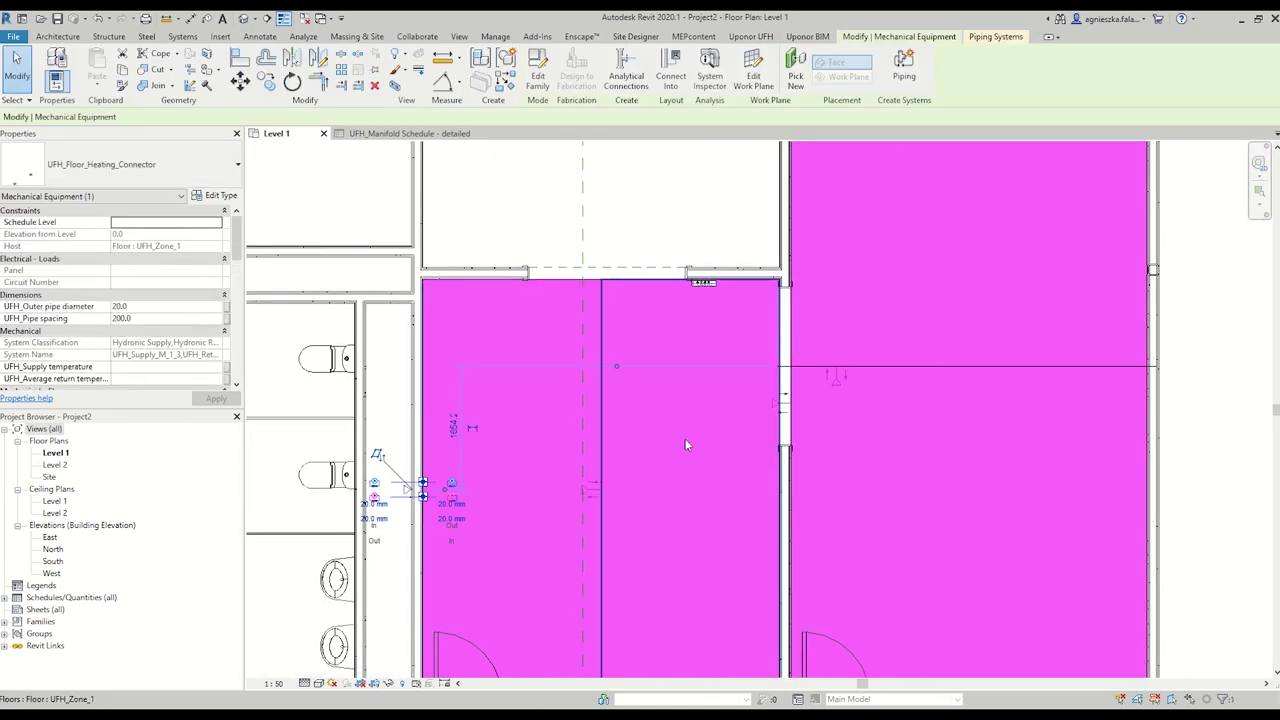
key(Escape)
scroll(712, 399, down, 3)
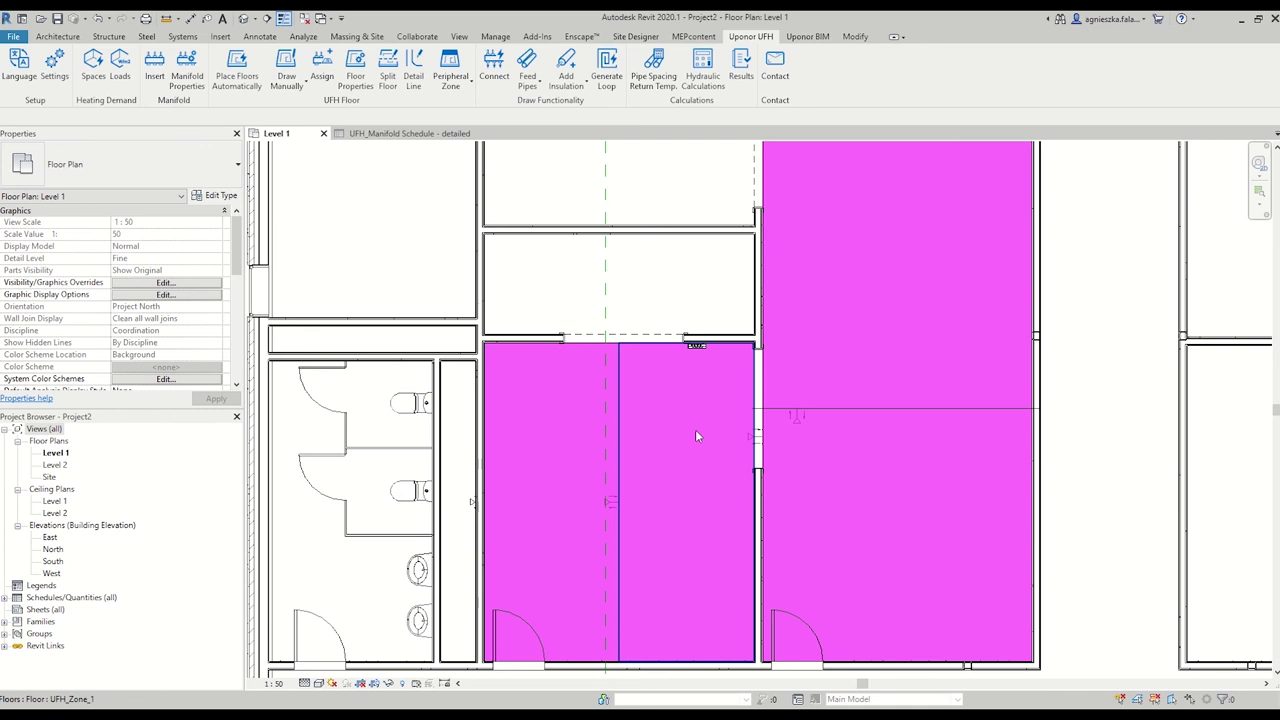
scroll(697, 356, up, 3)
click(492, 84)
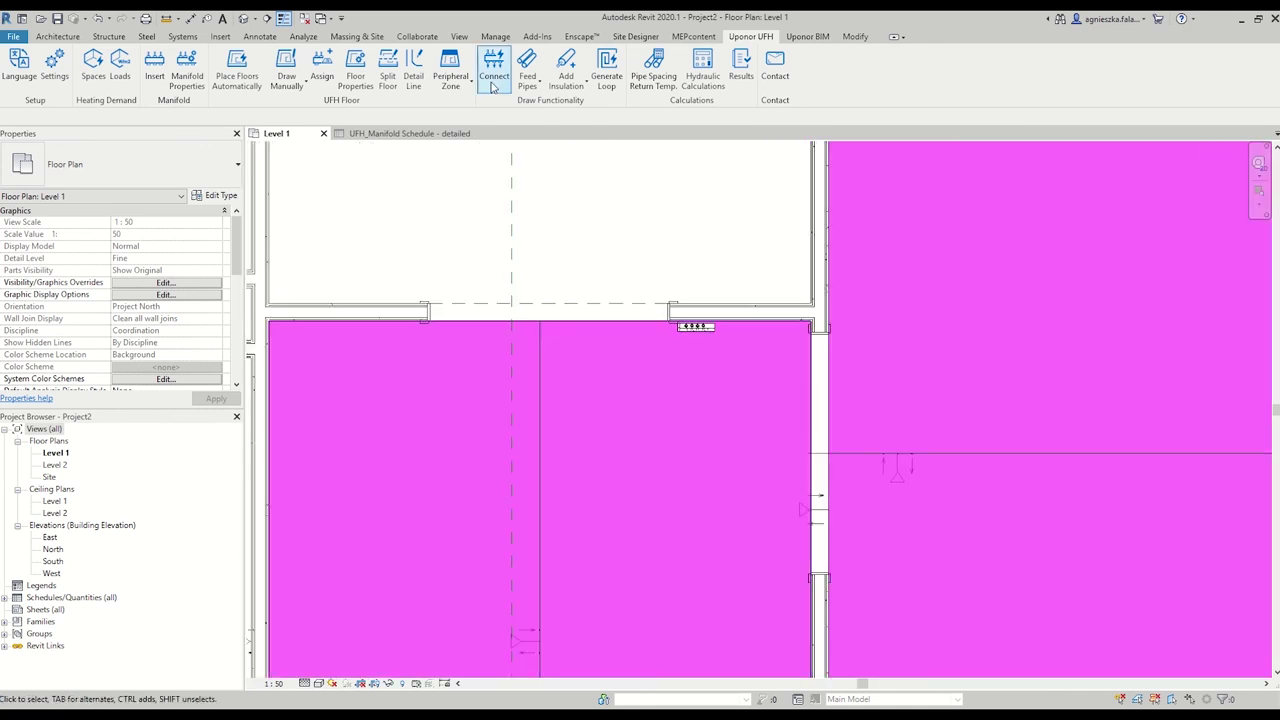
click(693, 328)
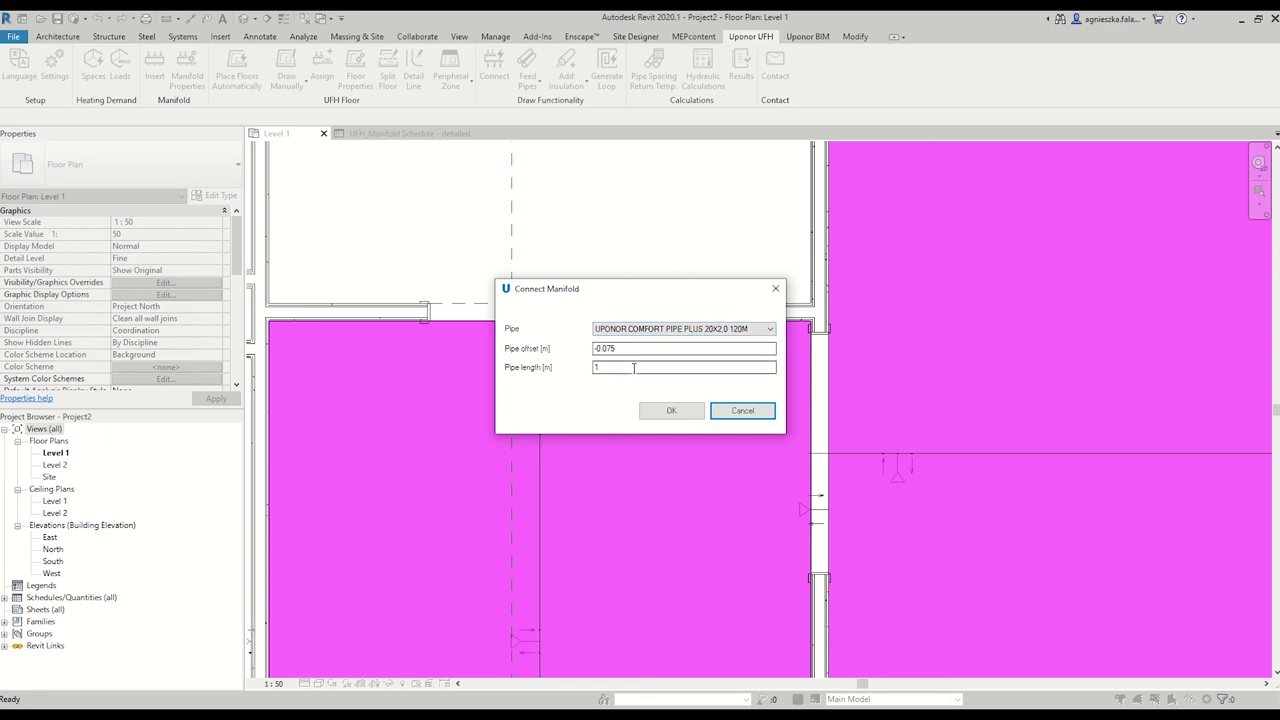
click(633, 368)
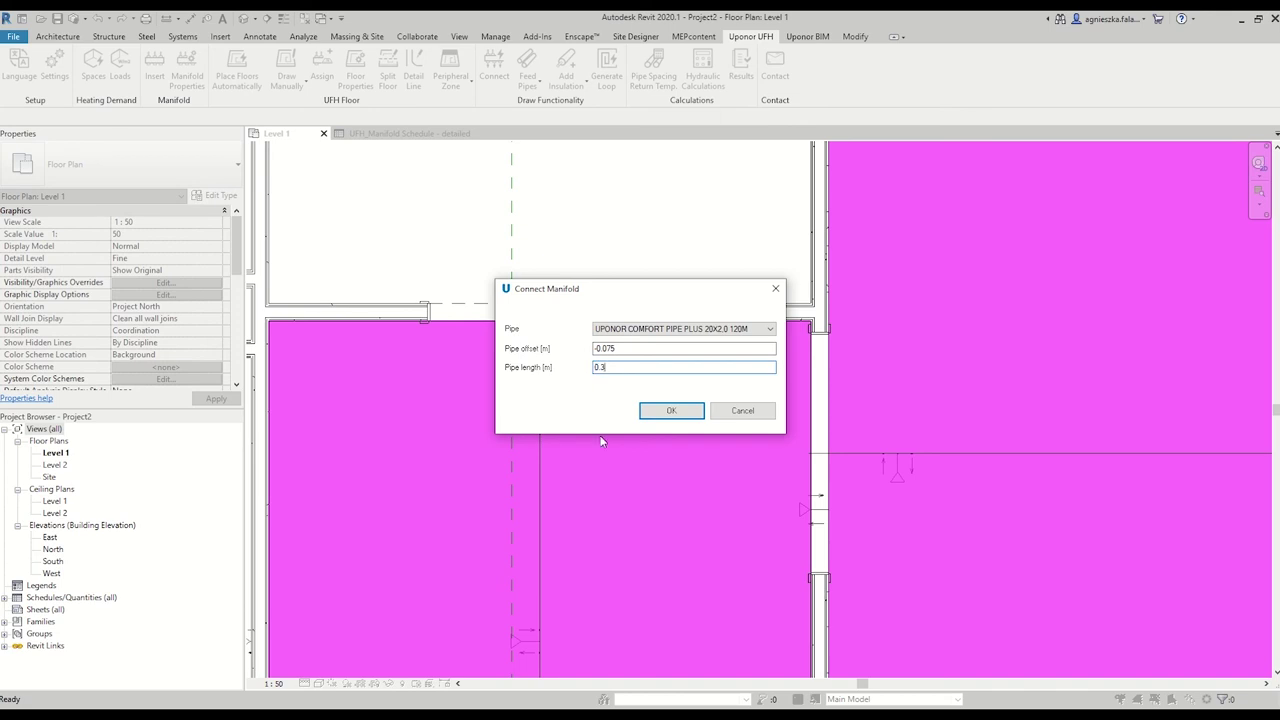
click(682, 417)
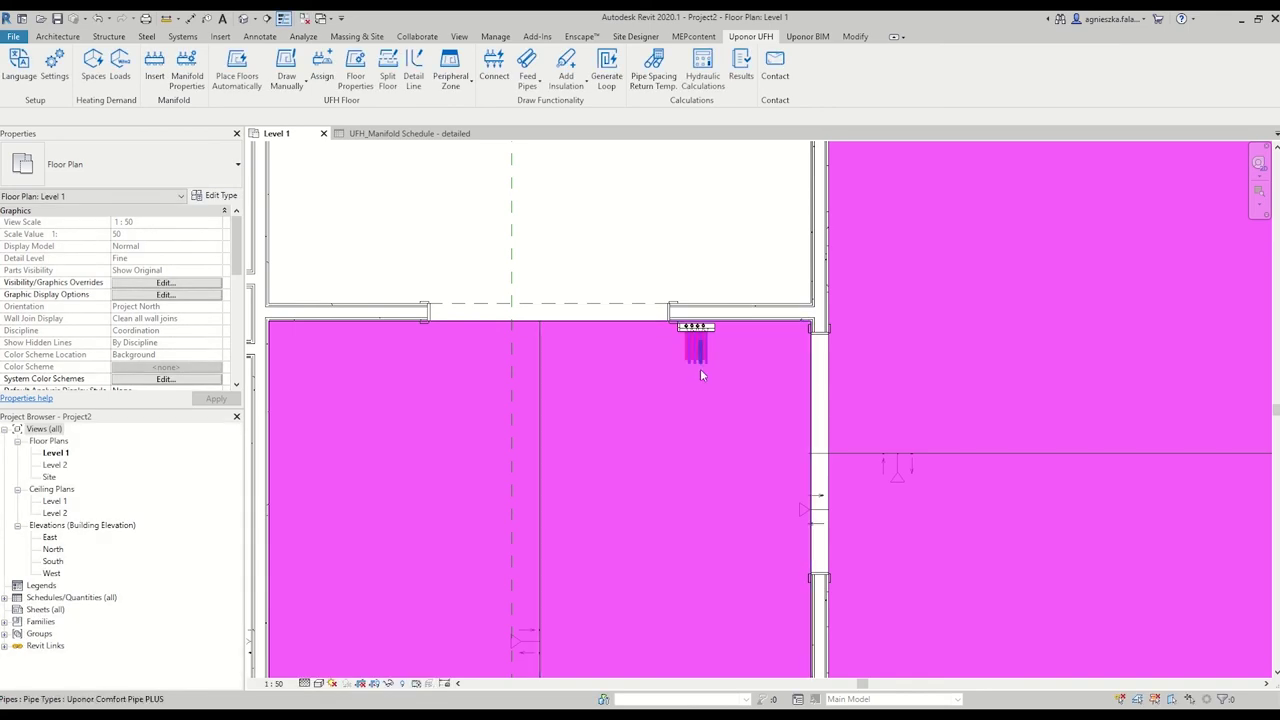
Re-host the floor heating connector onto the corridor wall face.
scroll(702, 365, up, 5)
scroll(739, 352, down, 4)
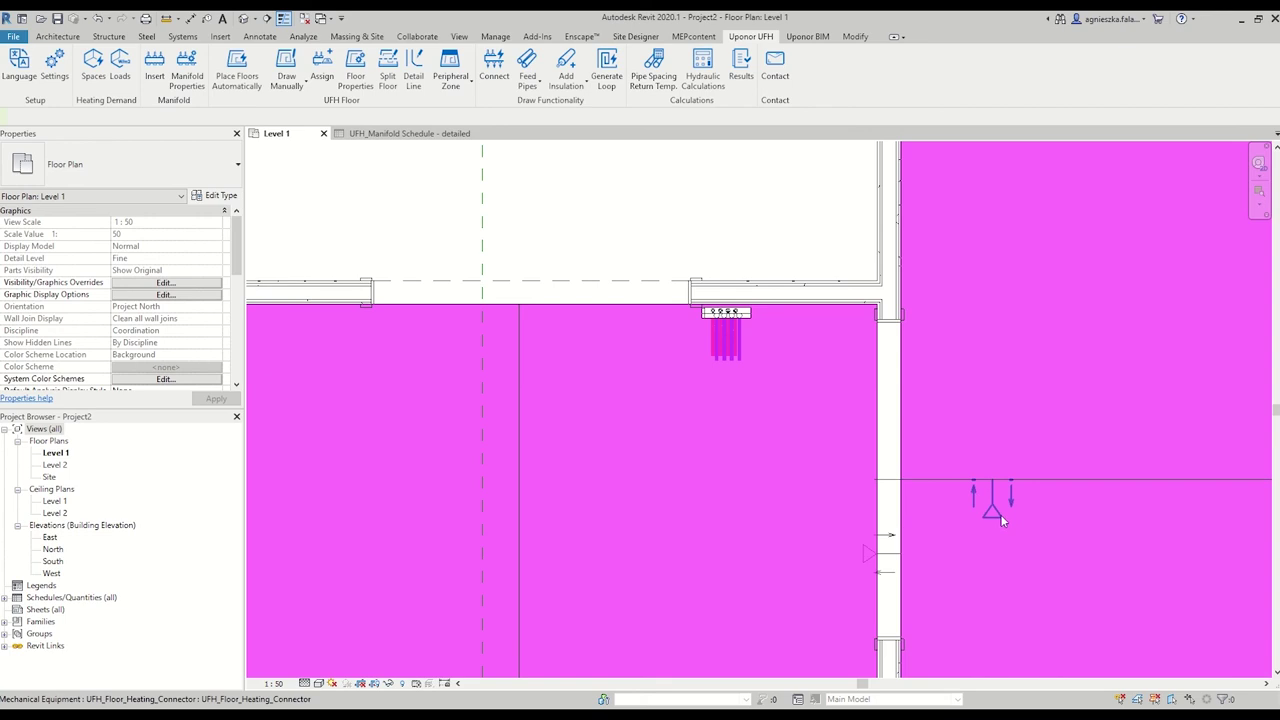
click(993, 505)
click(795, 68)
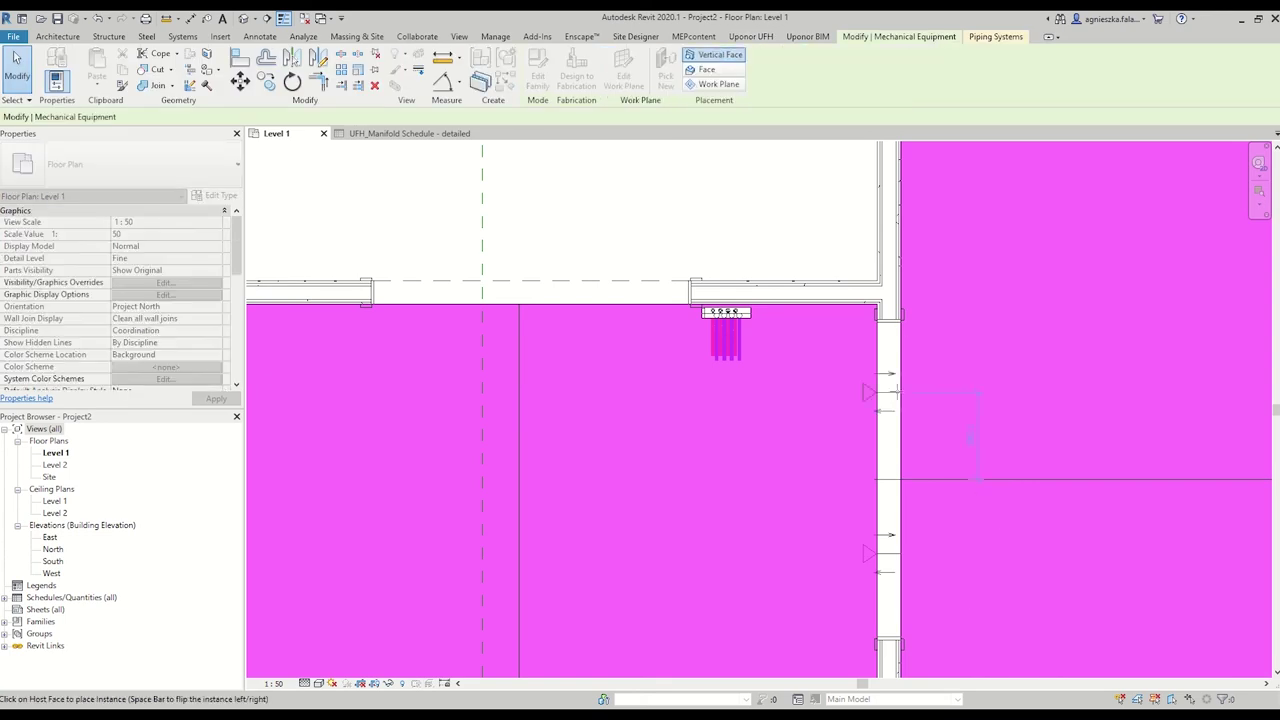
click(900, 392)
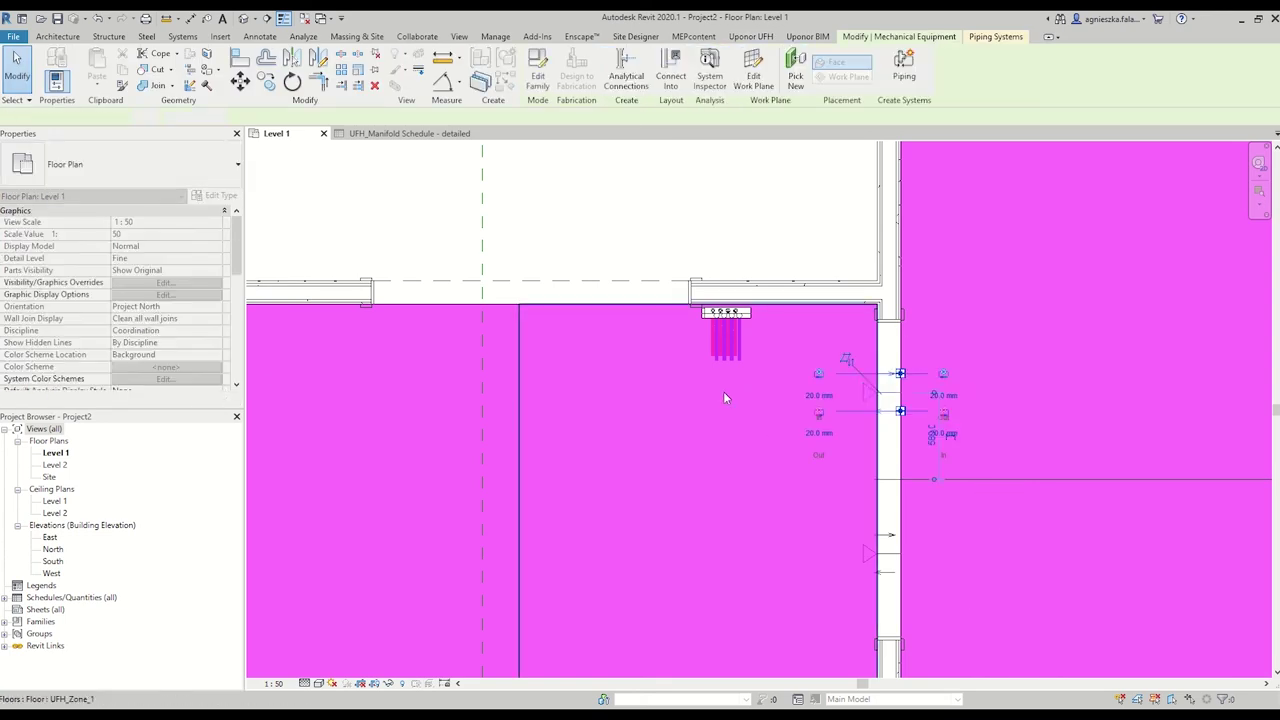
key(Escape)
Draw a pipe placeholder from the manifold's short pipe down and across toward the connector.
scroll(741, 365, up, 3)
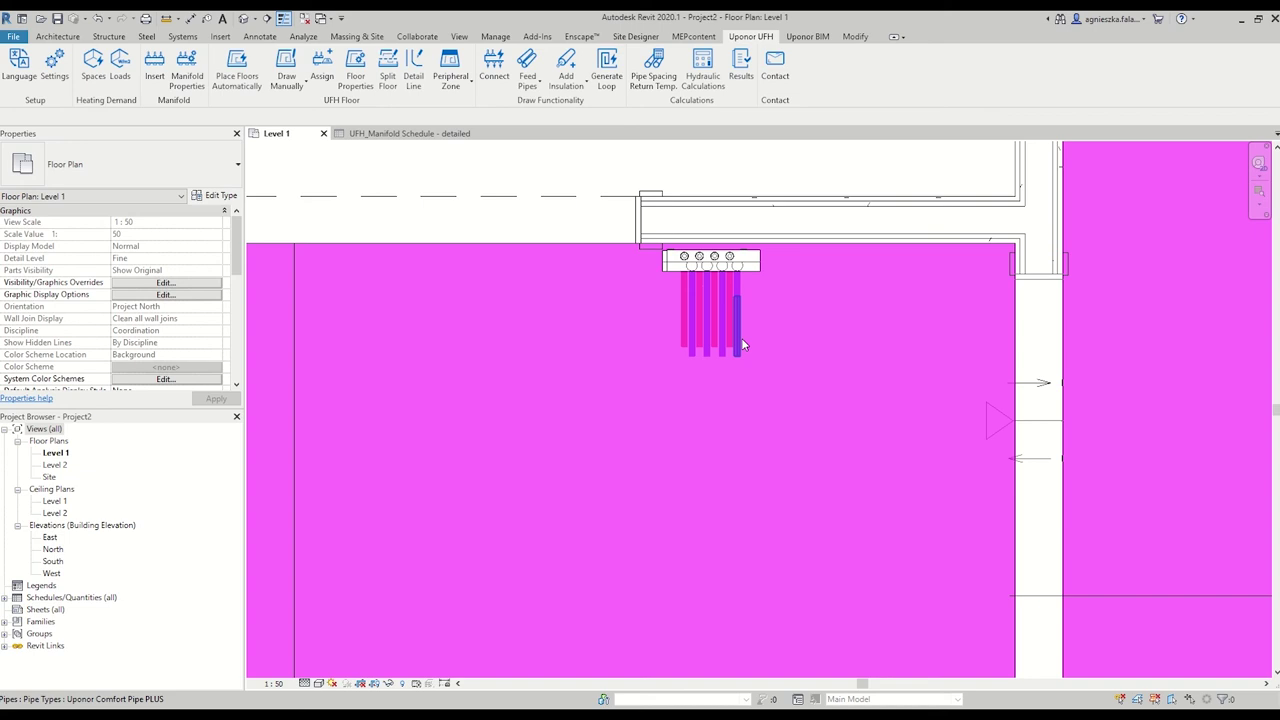
click(740, 341)
right_click(737, 349)
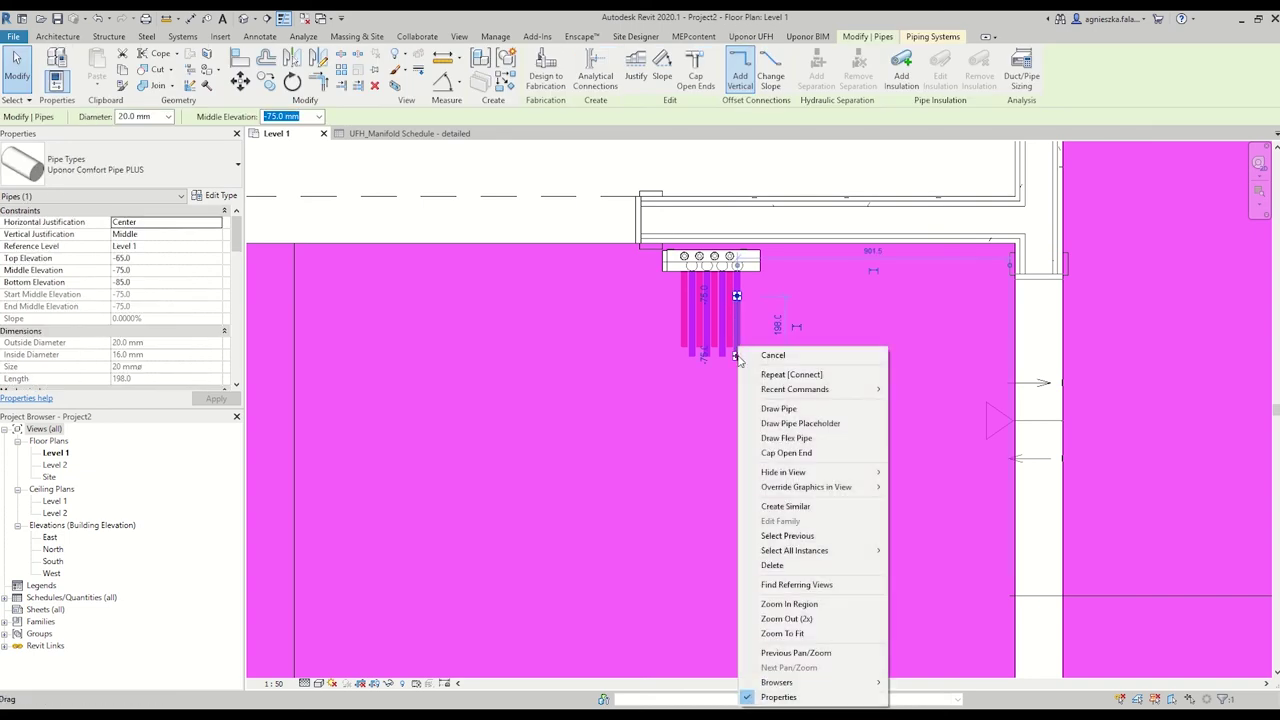
click(812, 424)
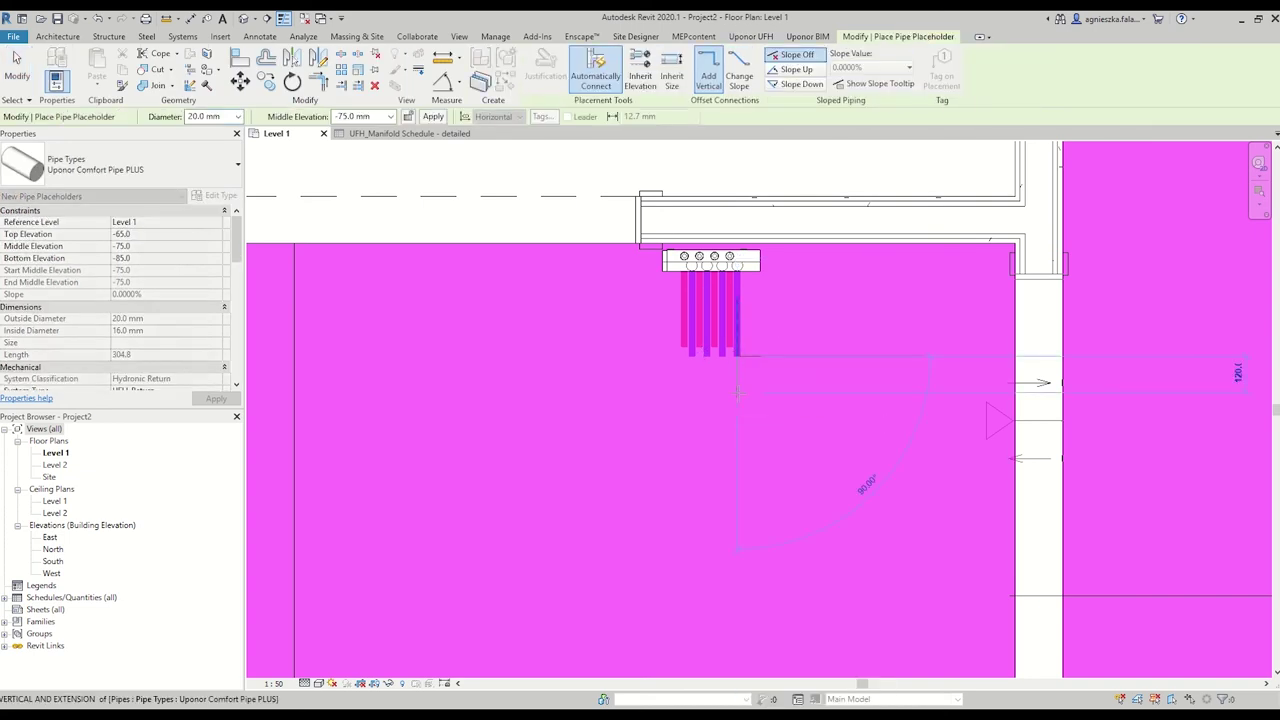
click(735, 398)
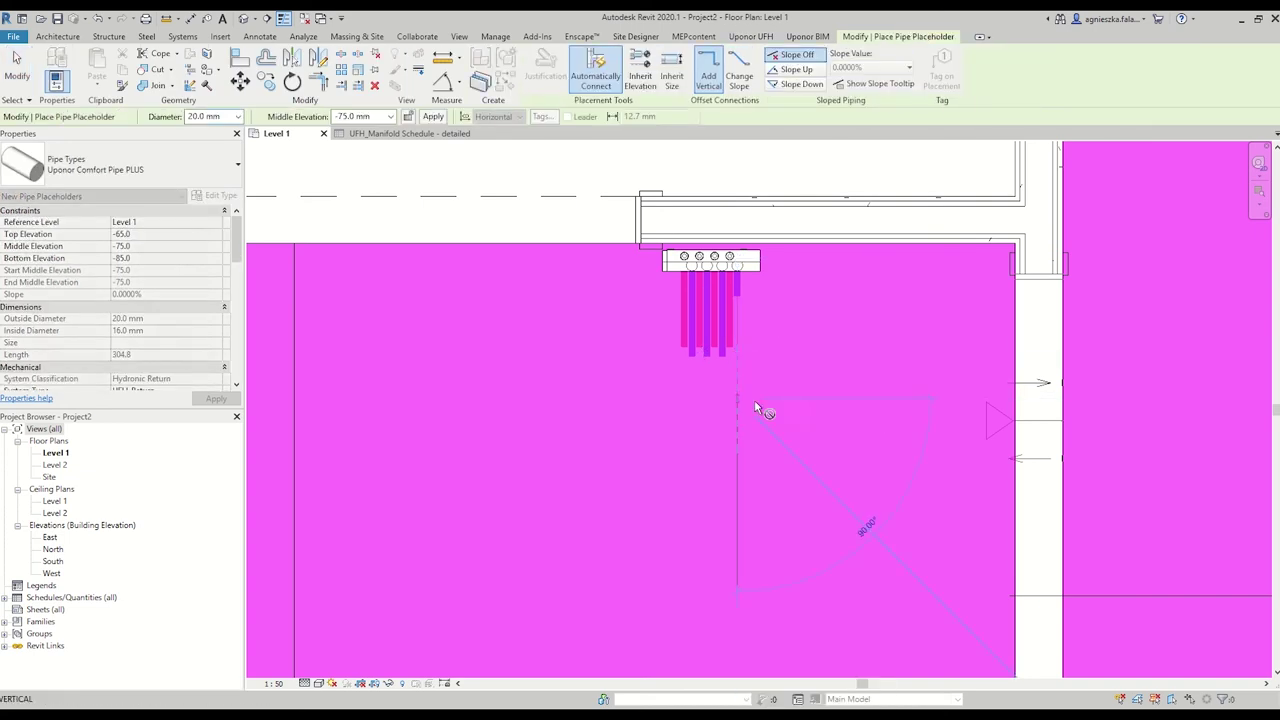
click(967, 398)
key(Escape)
key(Escape)
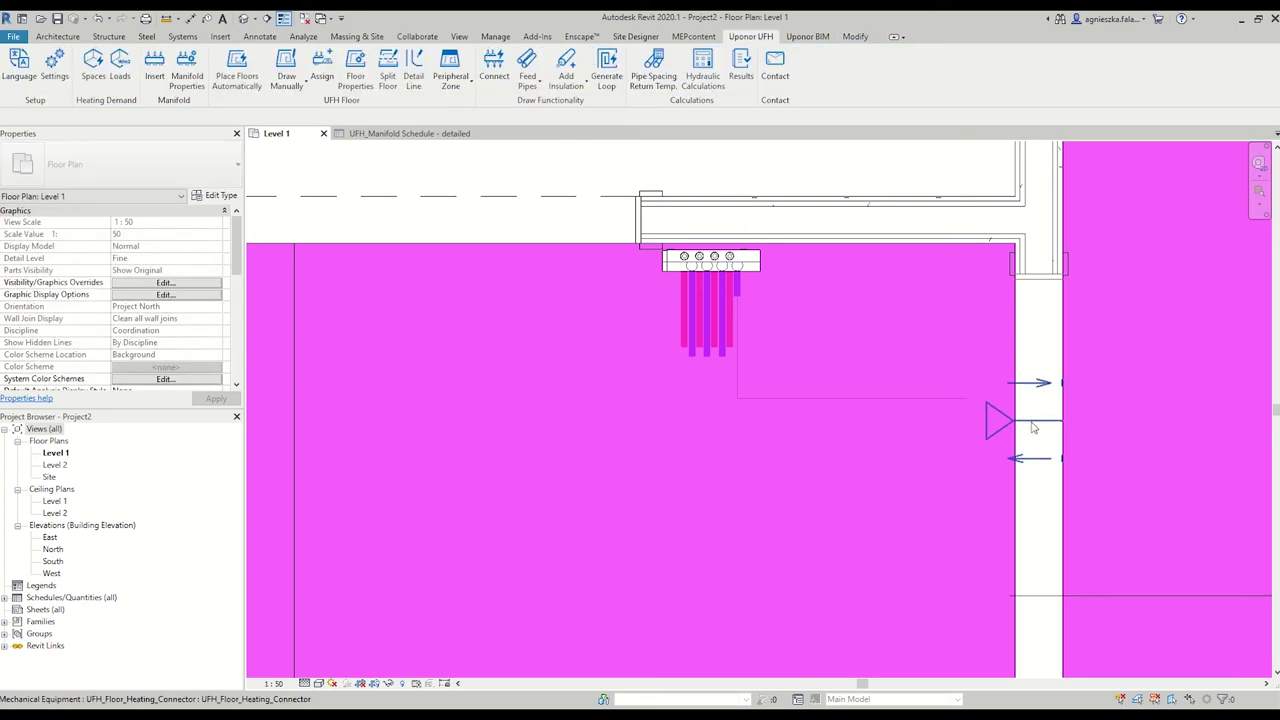
Align the floor heating connector with the placeholder line.
scroll(1040, 422, up, 1)
click(1040, 424)
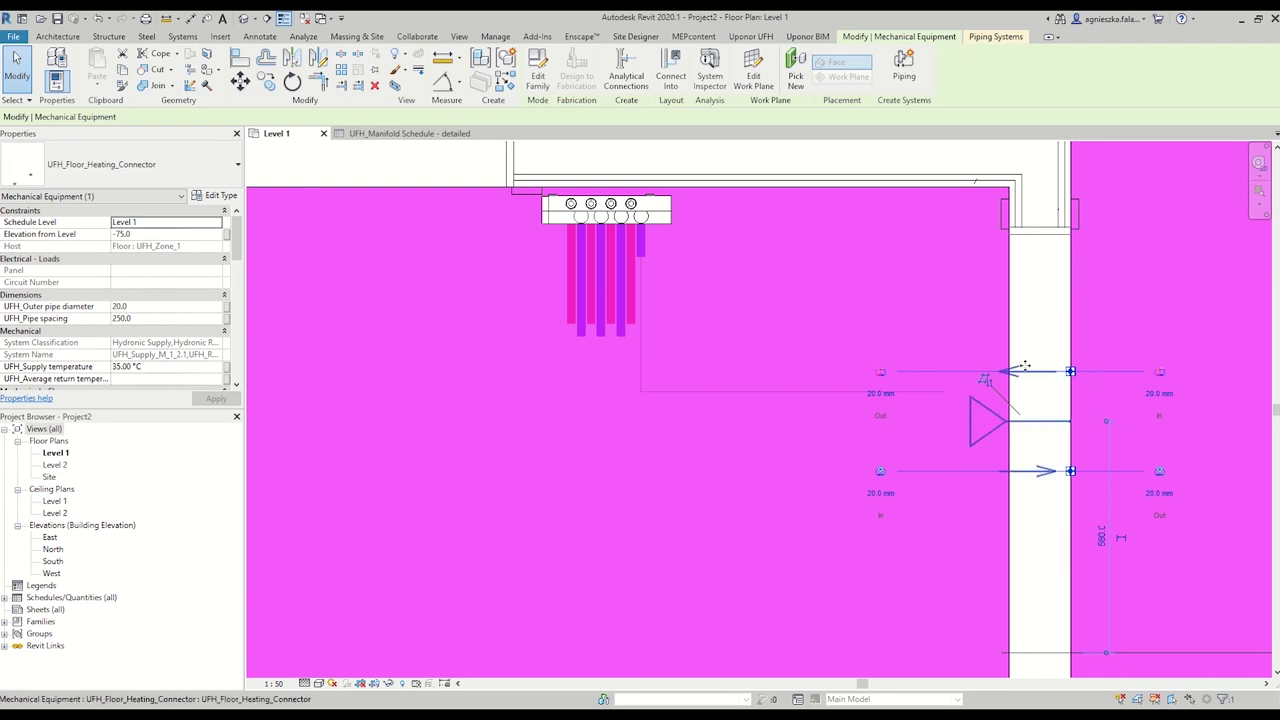
key(Escape)
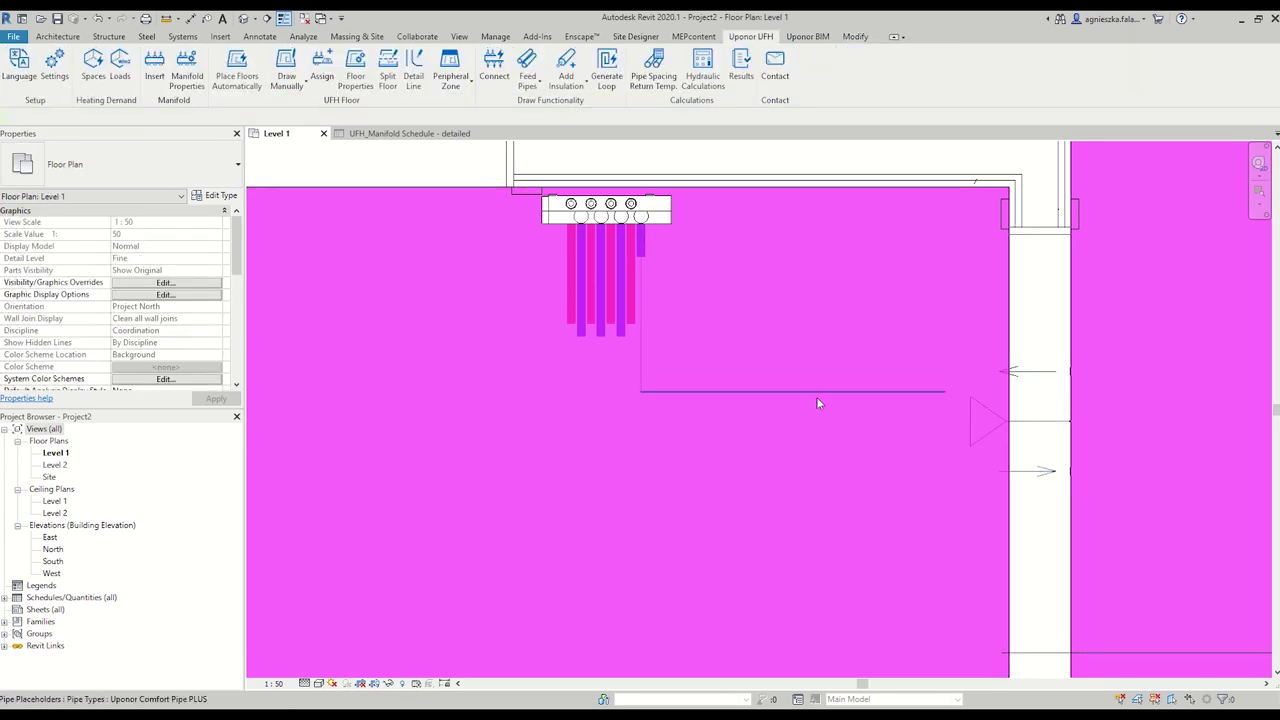
key(l)
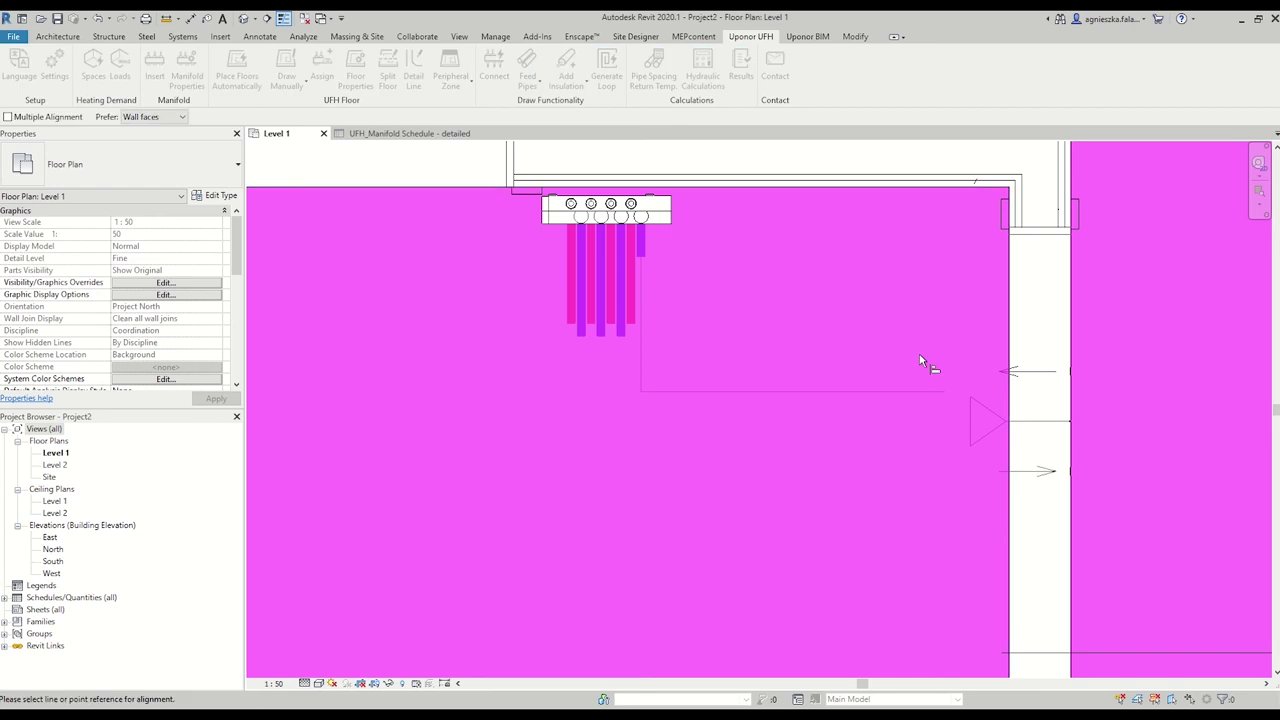
click(1069, 372)
key(Escape)
Stretch the placeholder end onto the wall connector, forming a 1074.2 mm run at −75 mm.
scroll(929, 393, up, 2)
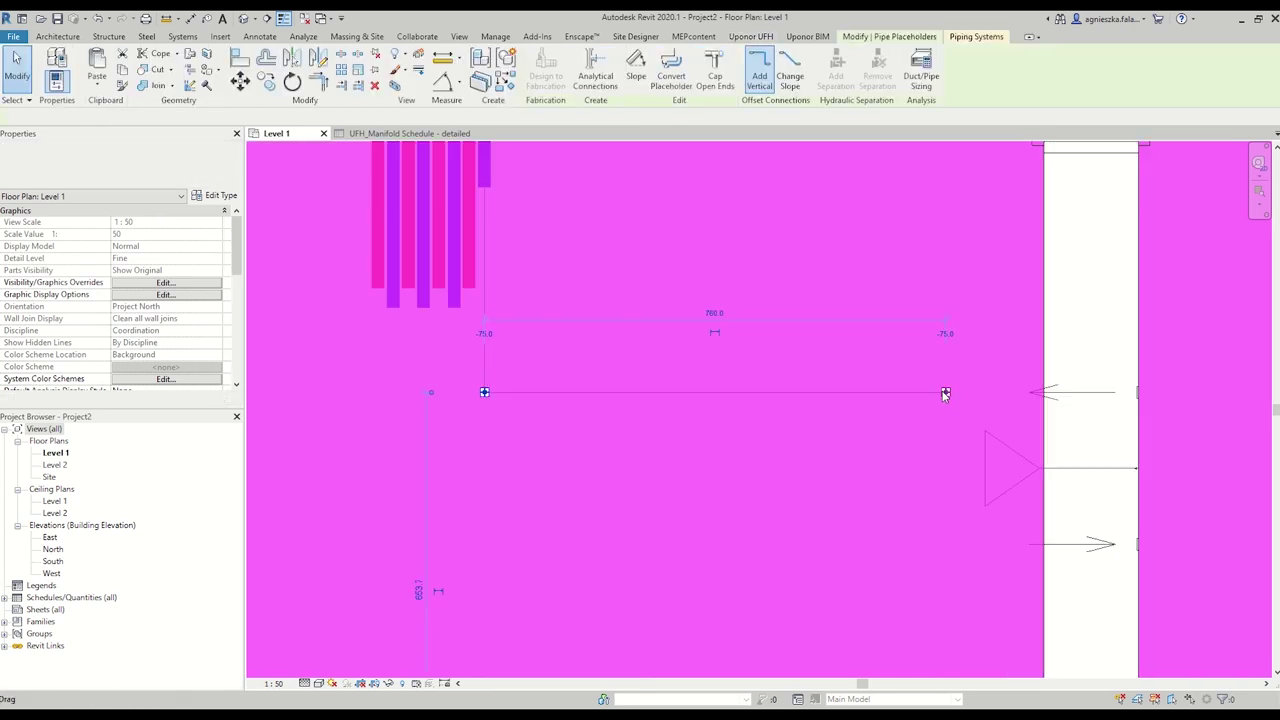
click(946, 391)
drag(946, 391, 1135, 392)
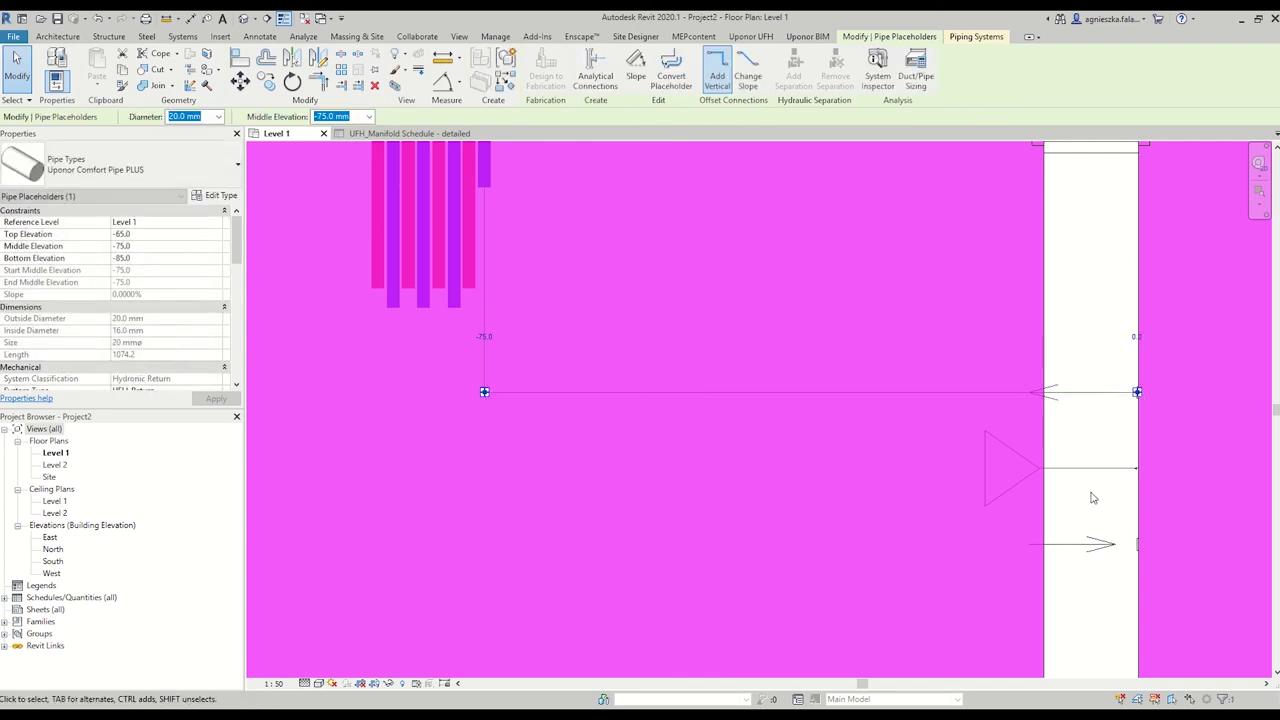
click(1040, 470)
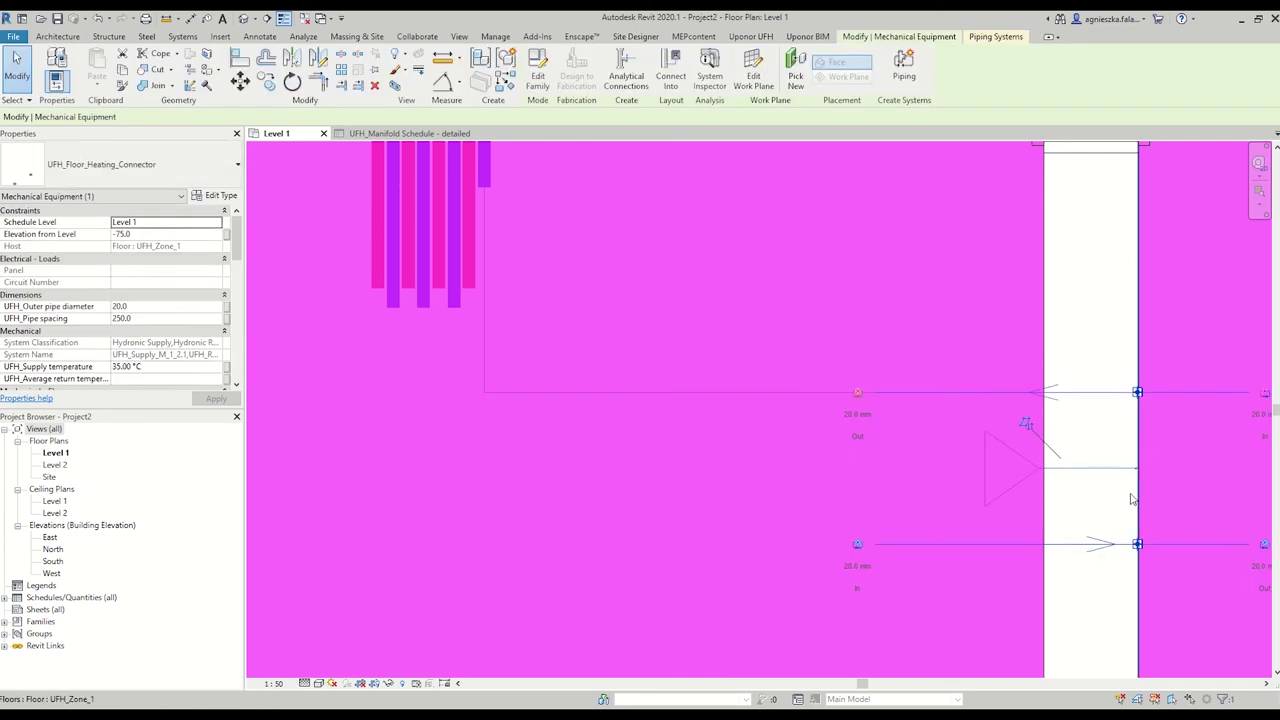
scroll(1143, 550, up, 5)
scroll(1142, 552, up, 2)
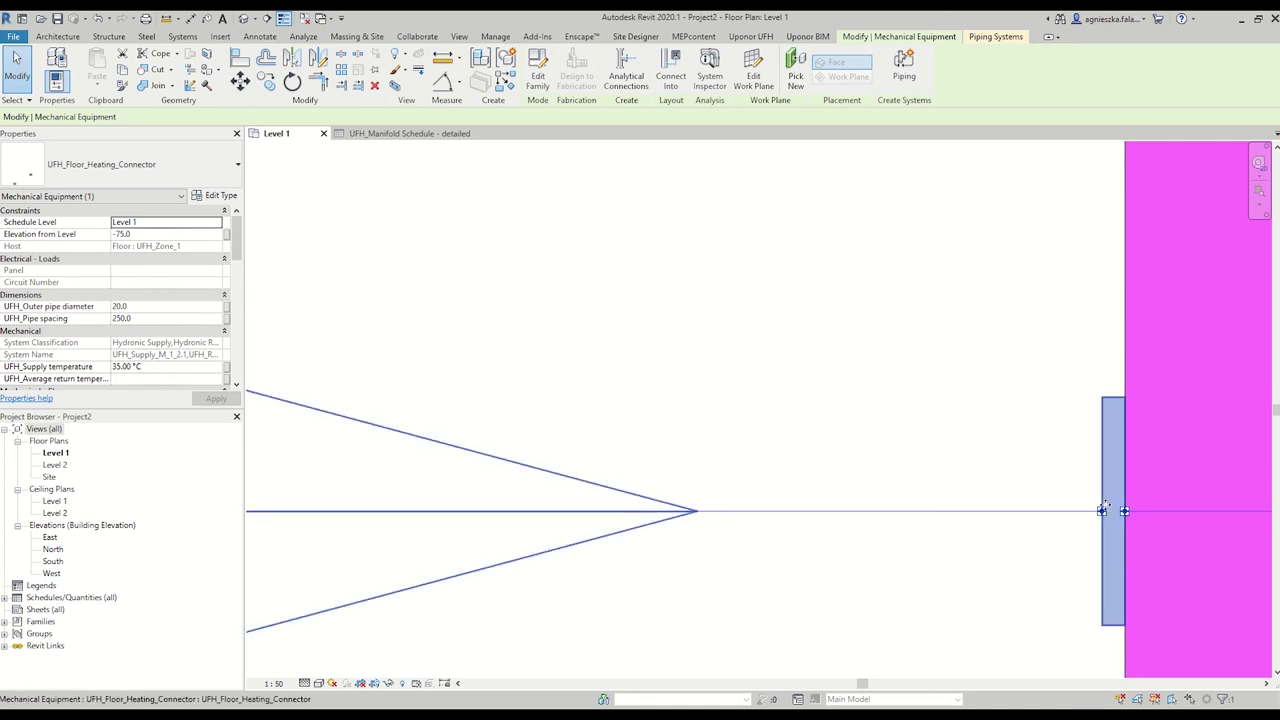
scroll(1101, 512, down, 5)
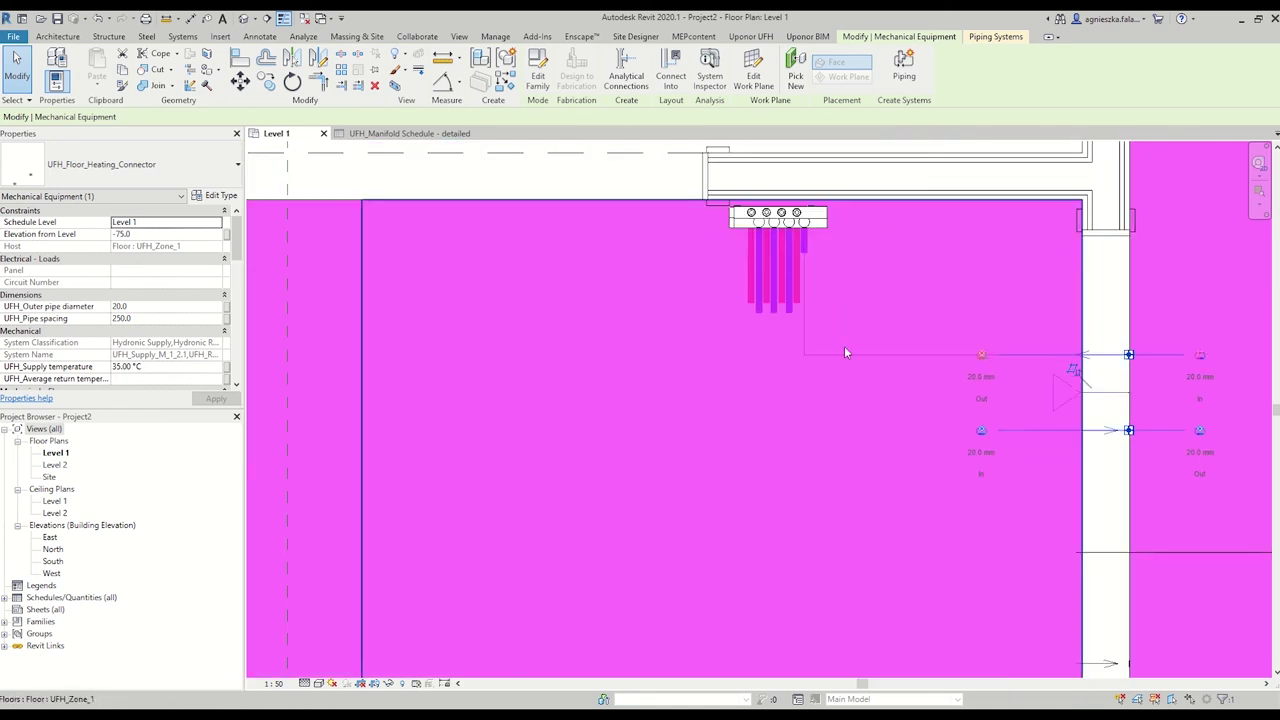
click(856, 173)
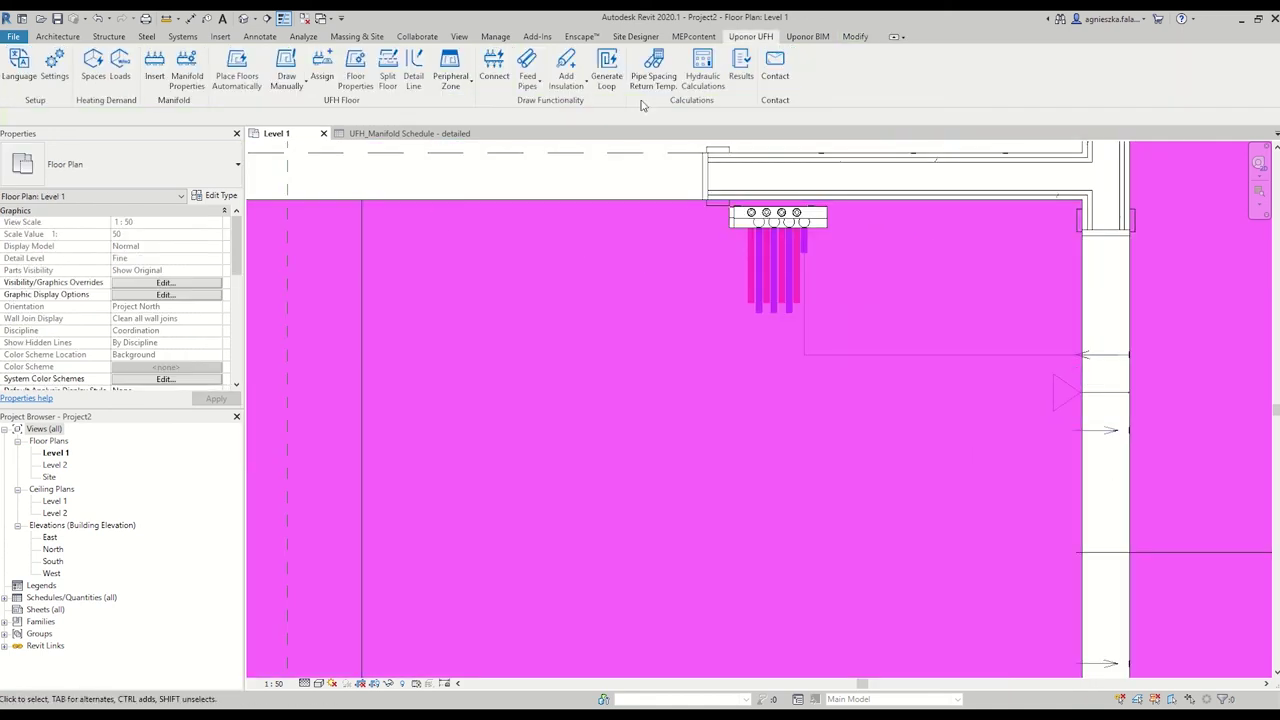
Generate blue and red feed pipes automatically from manifold M_1 to the wall connectors.
click(538, 81)
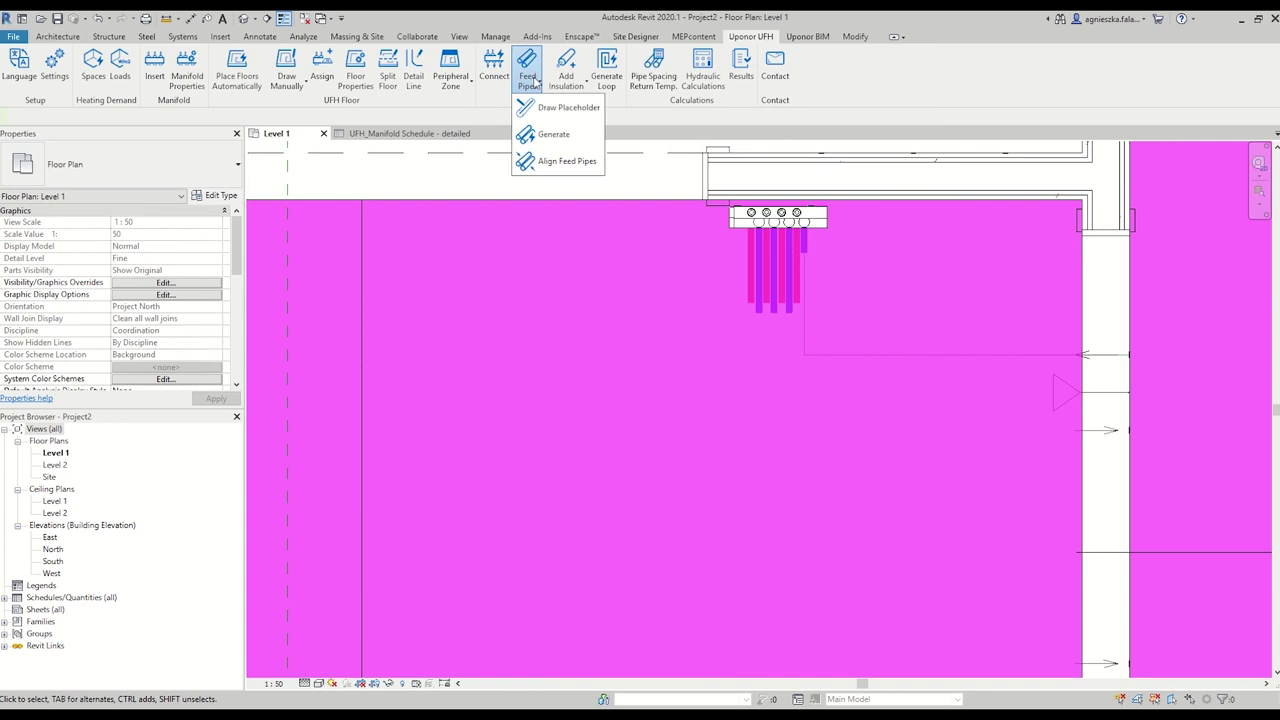
click(553, 135)
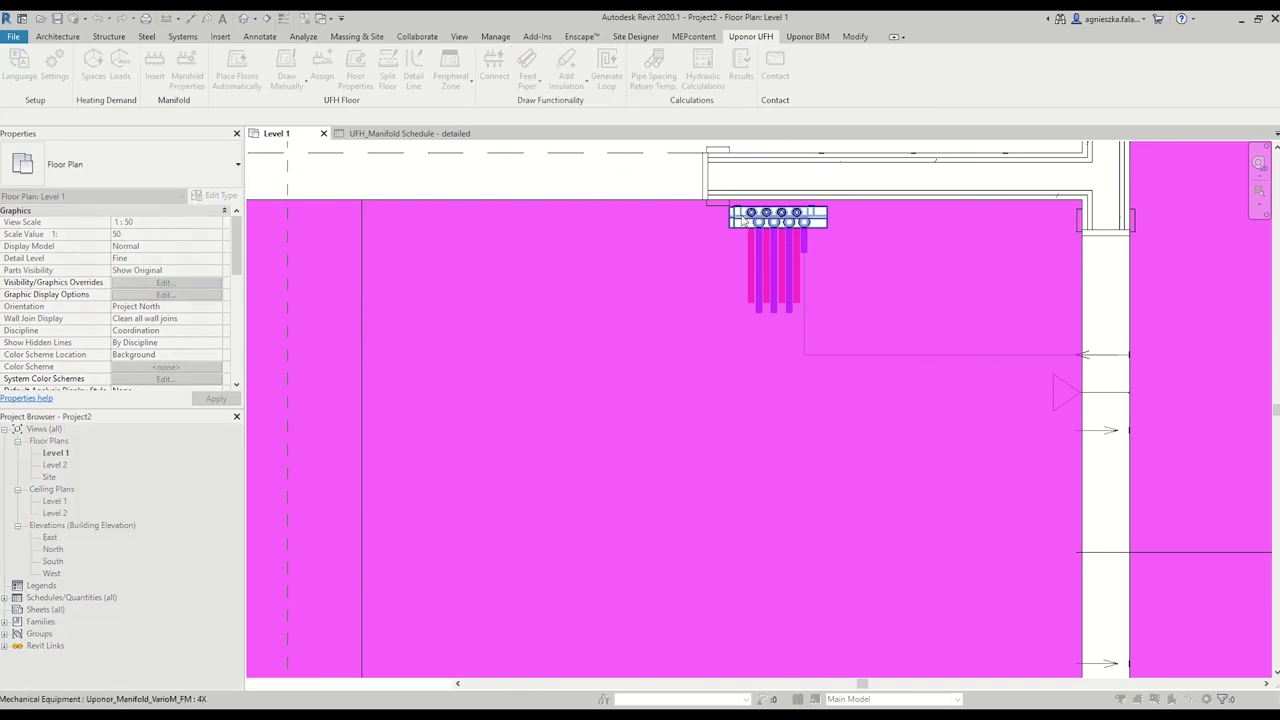
click(650, 208)
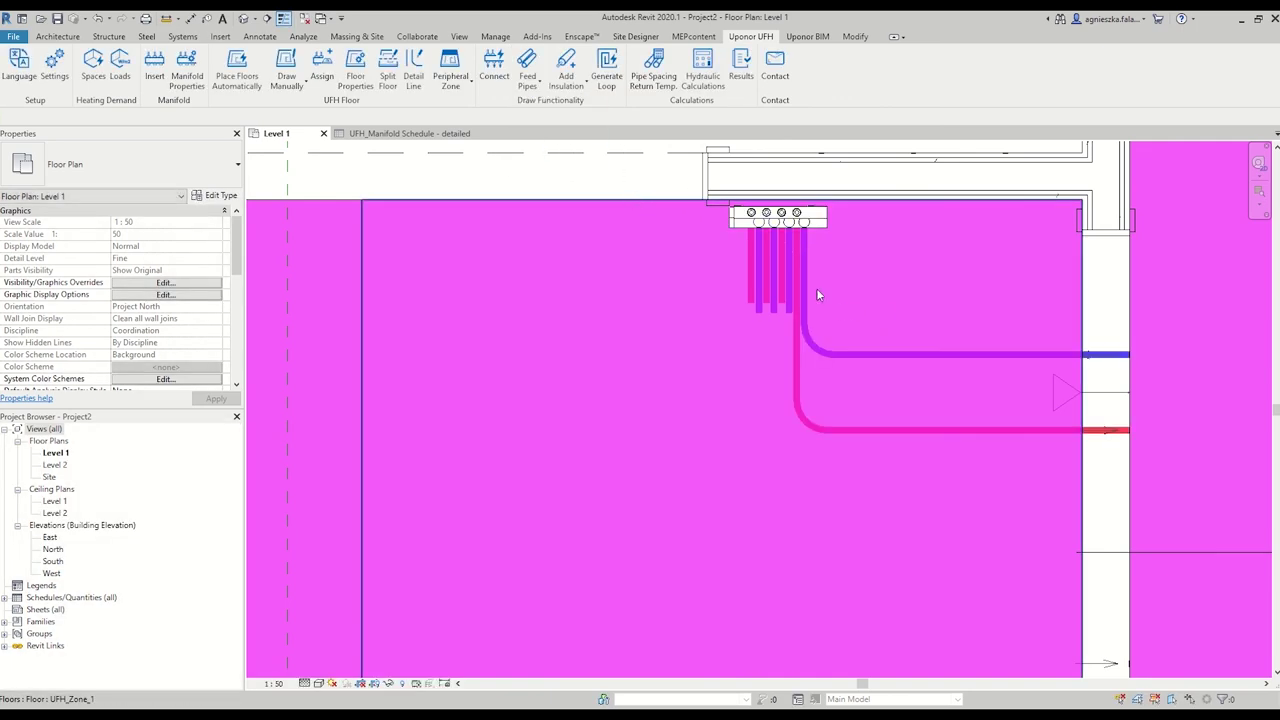
scroll(1107, 497, down, 2)
scroll(1107, 497, down, 1)
middle_drag(1107, 497, 964, 363)
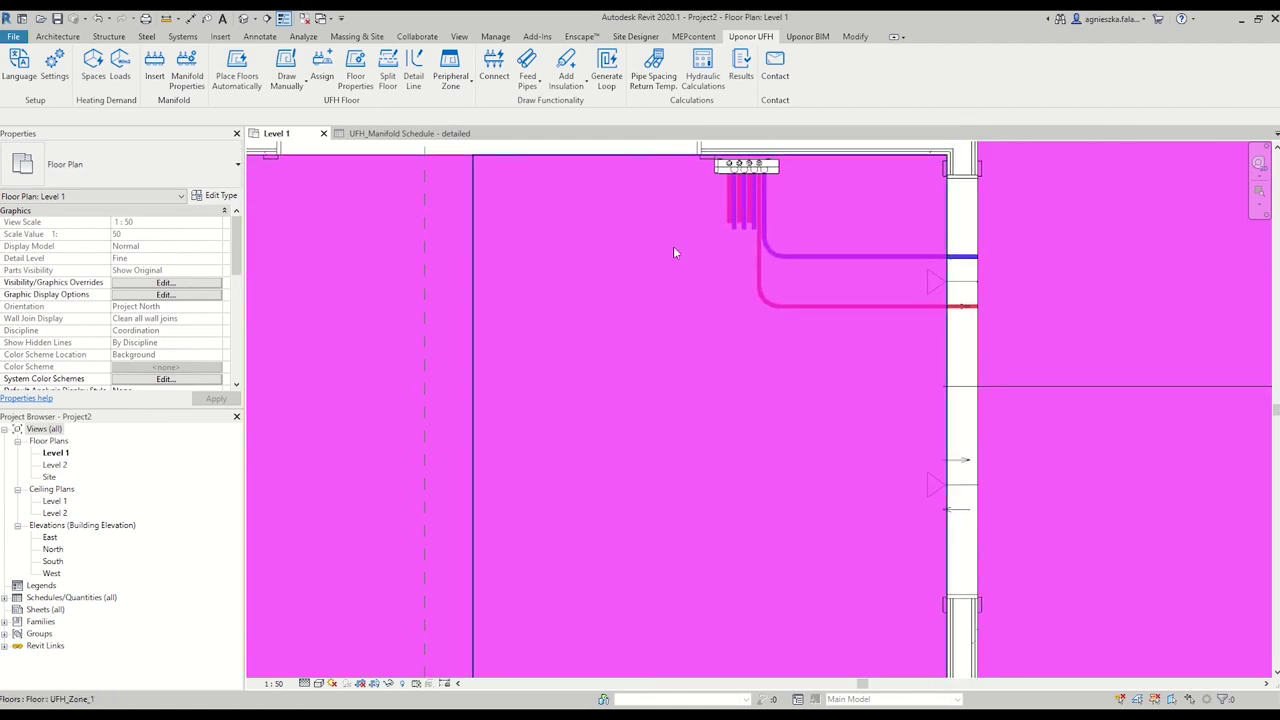
Draw a pipe from one free manifold stub down and right, joining it to the lower connector.
scroll(750, 222, up, 2)
click(754, 228)
right_click(755, 232)
click(795, 295)
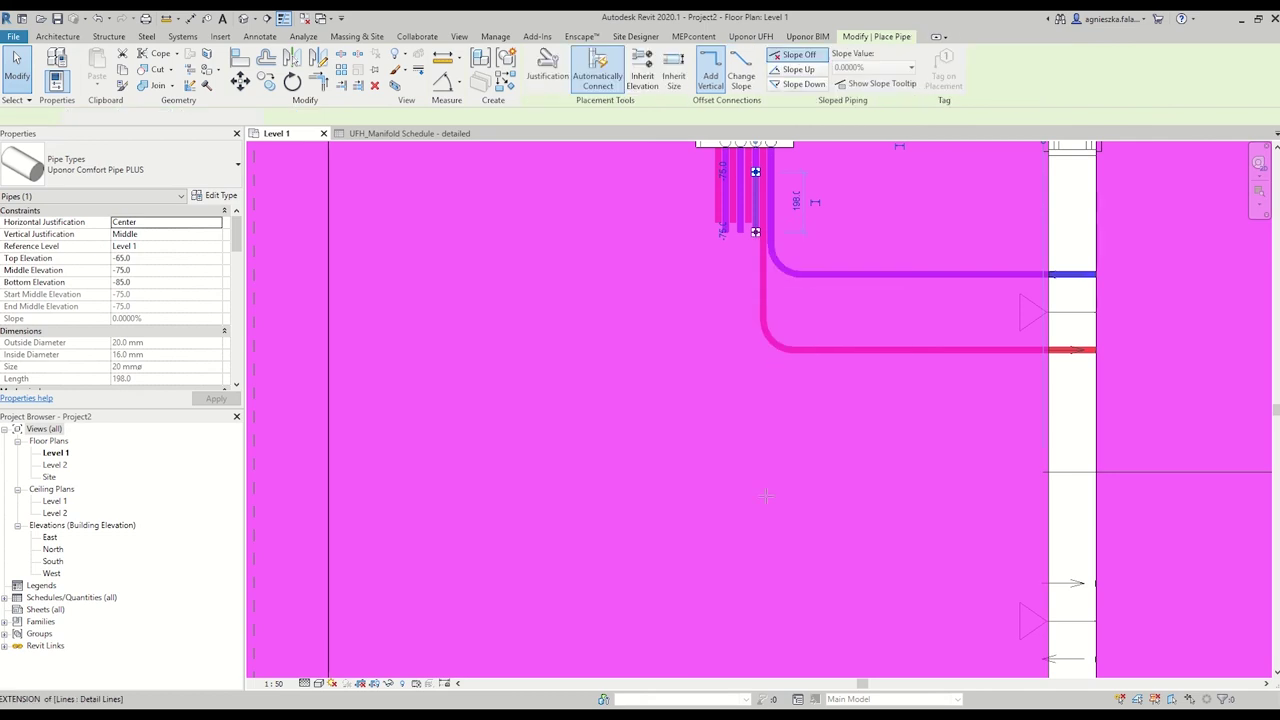
click(765, 557)
click(1033, 565)
scroll(1033, 565, up, 2)
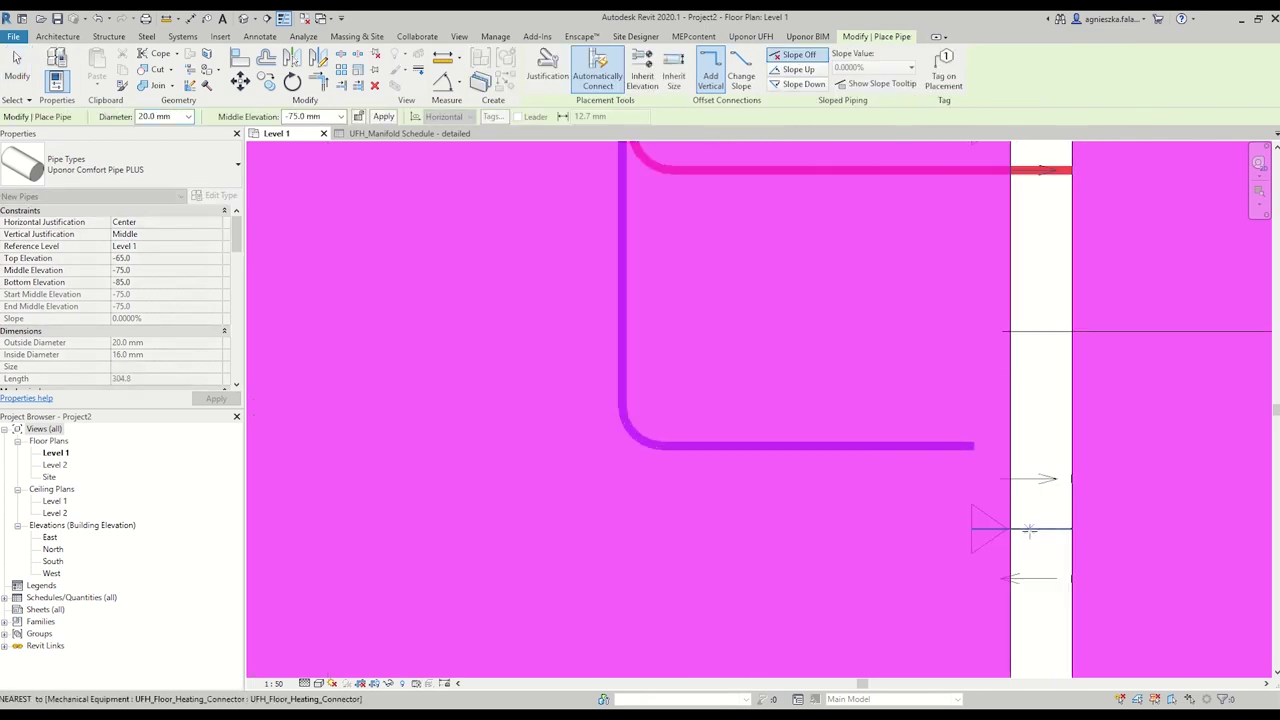
key(Escape)
key(Escape)
click(1030, 620)
key(Escape)
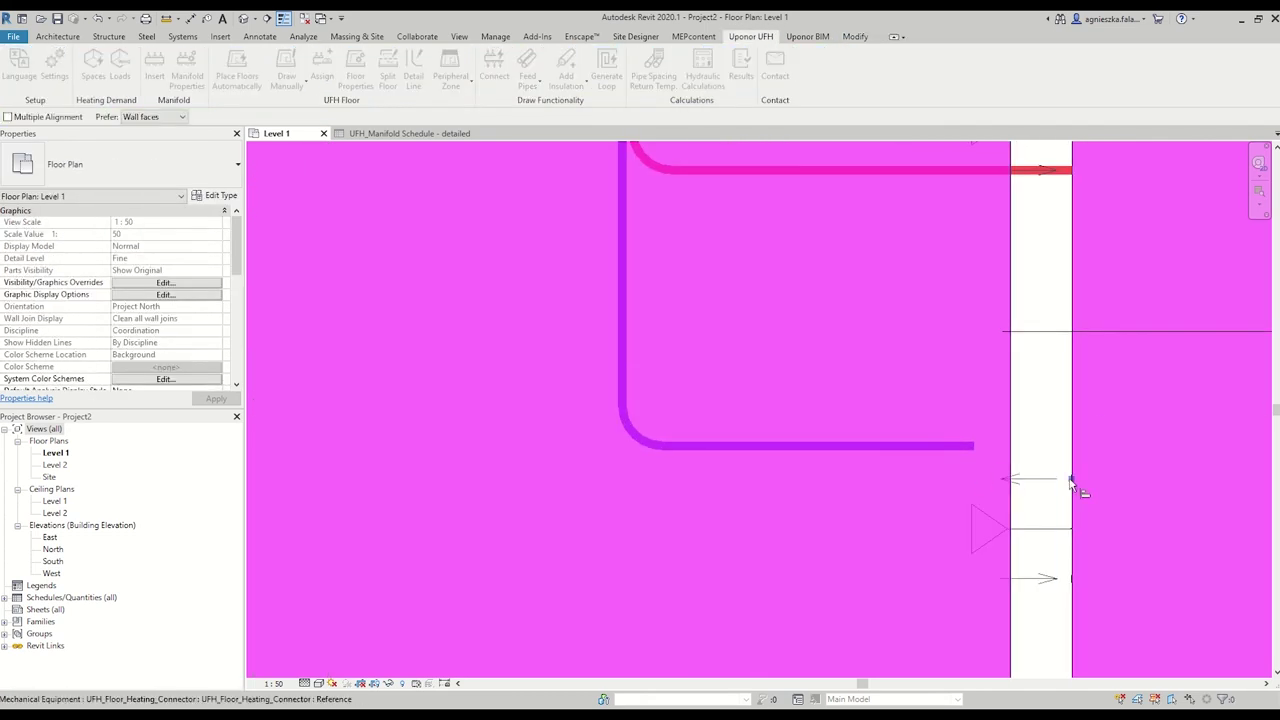
drag(957, 447, 1070, 478)
key(Escape)
Draw a pipe from the last free stub down to the lower connector and check it.
scroll(797, 253, down, 3)
scroll(797, 253, up, 3)
click(797, 253)
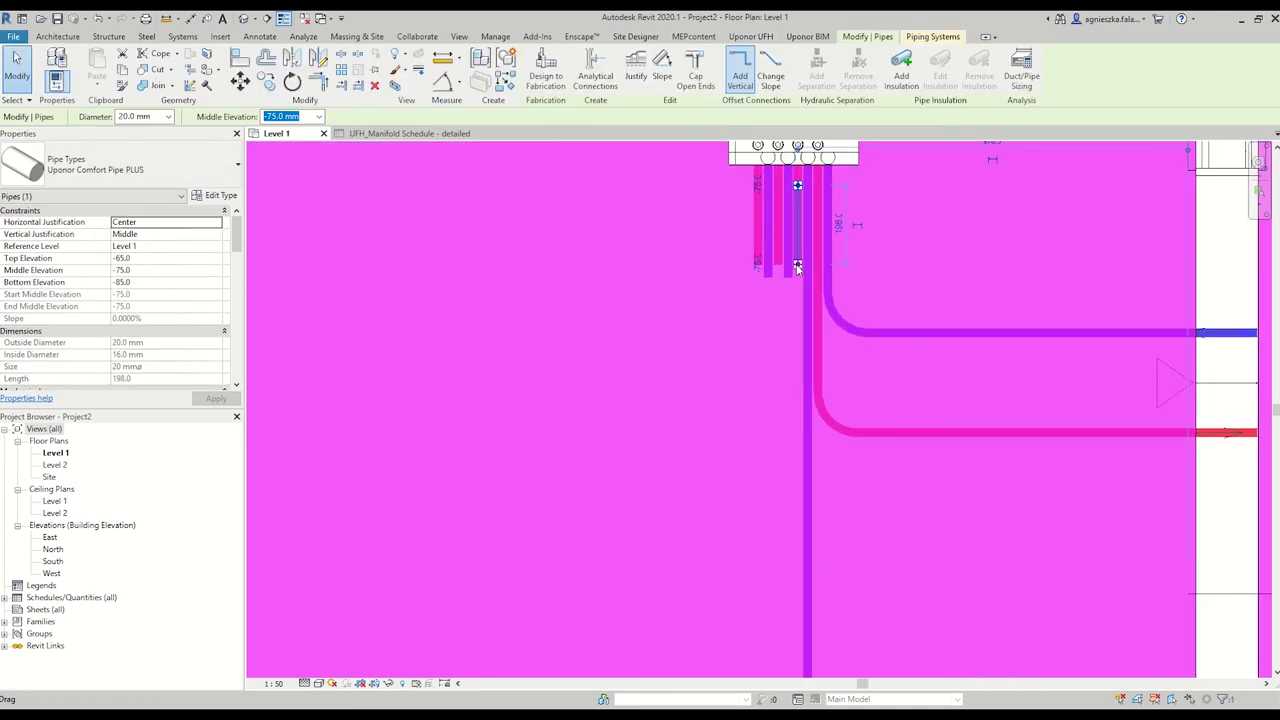
right_click(797, 256)
click(870, 327)
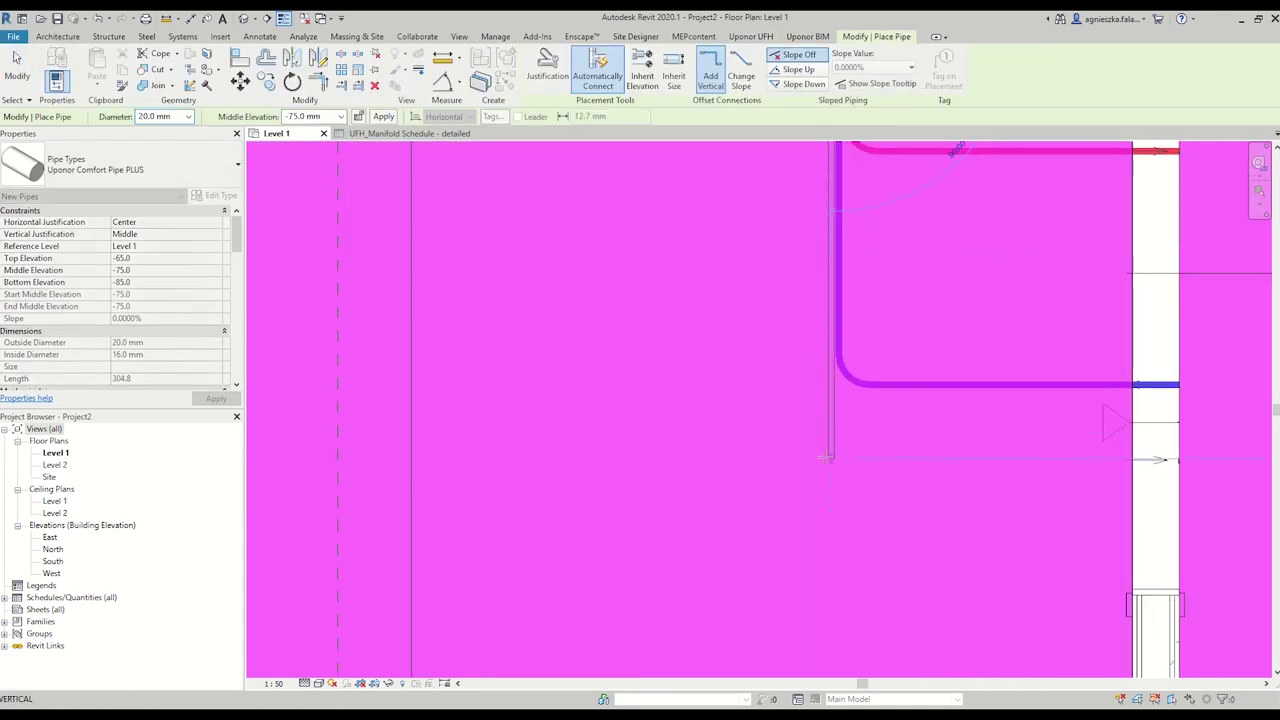
click(830, 459)
click(1108, 459)
key(Escape)
key(Escape)
scroll(1090, 460, up, 3)
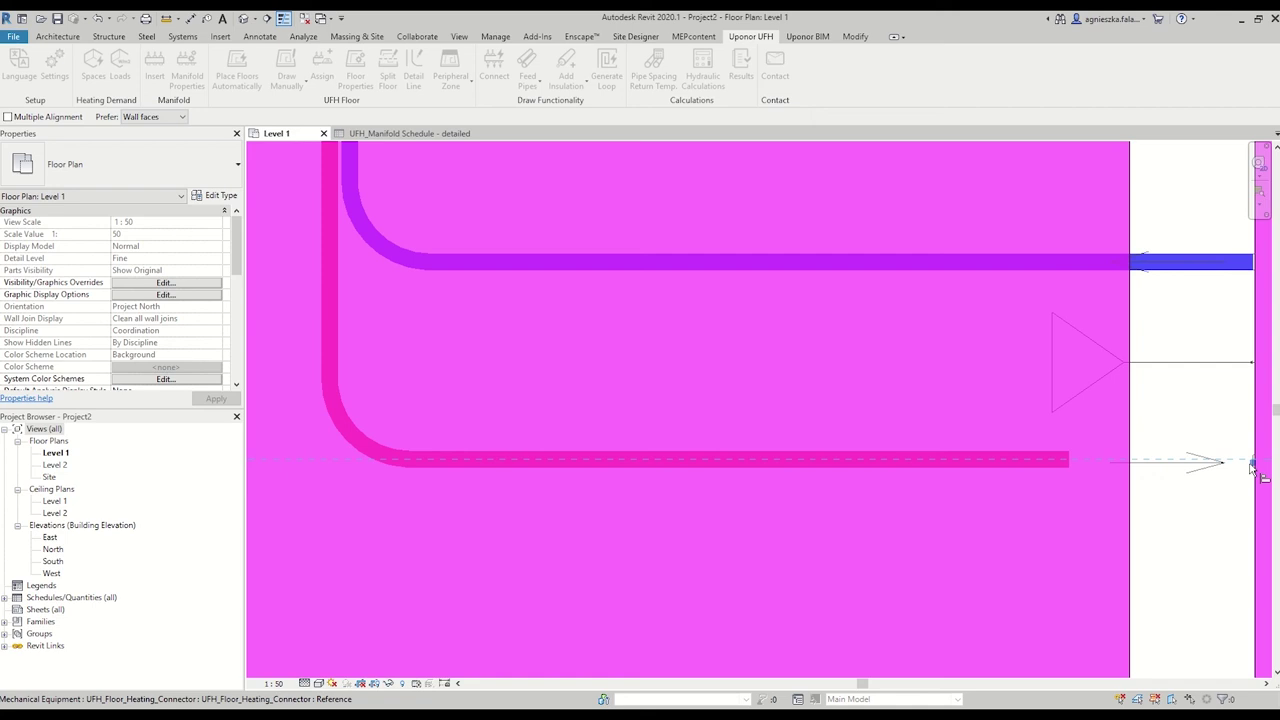
click(1037, 459)
key(Escape)
scroll(880, 405, down, 4)
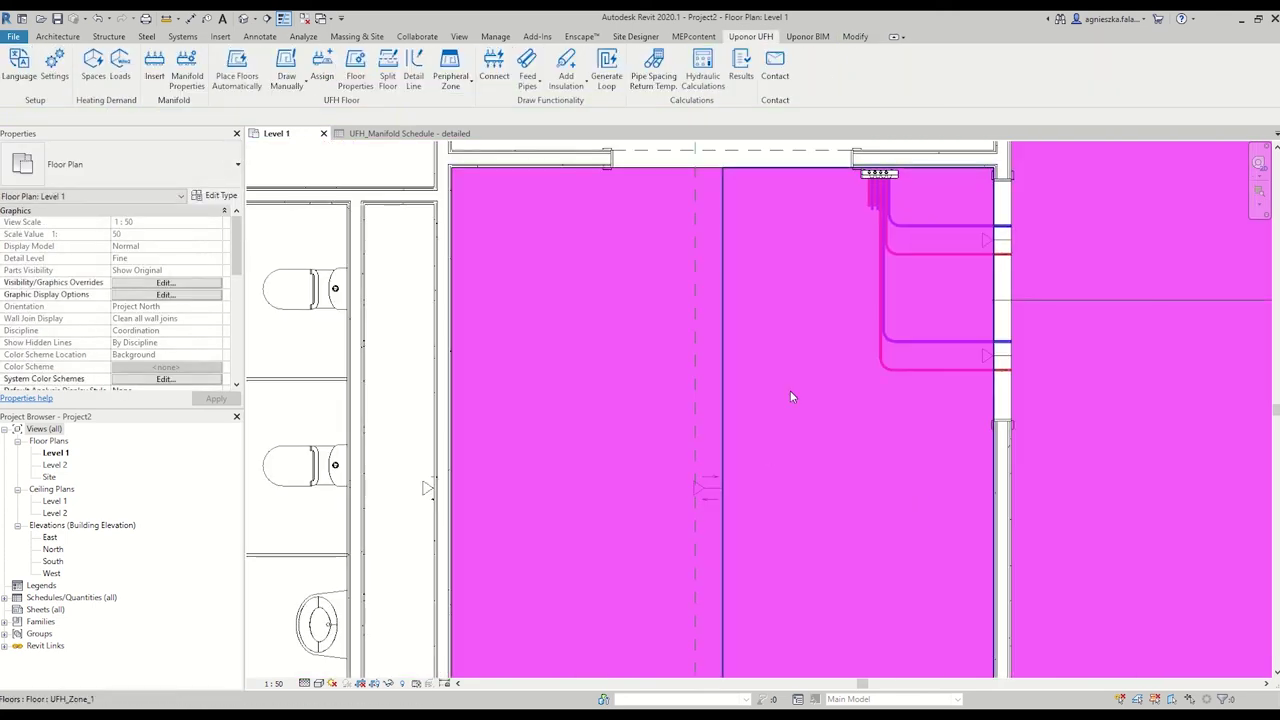
Draw a horizontal detail line across UFH_Zone_1 below the manifold area.
middle_drag(790, 390, 798, 416)
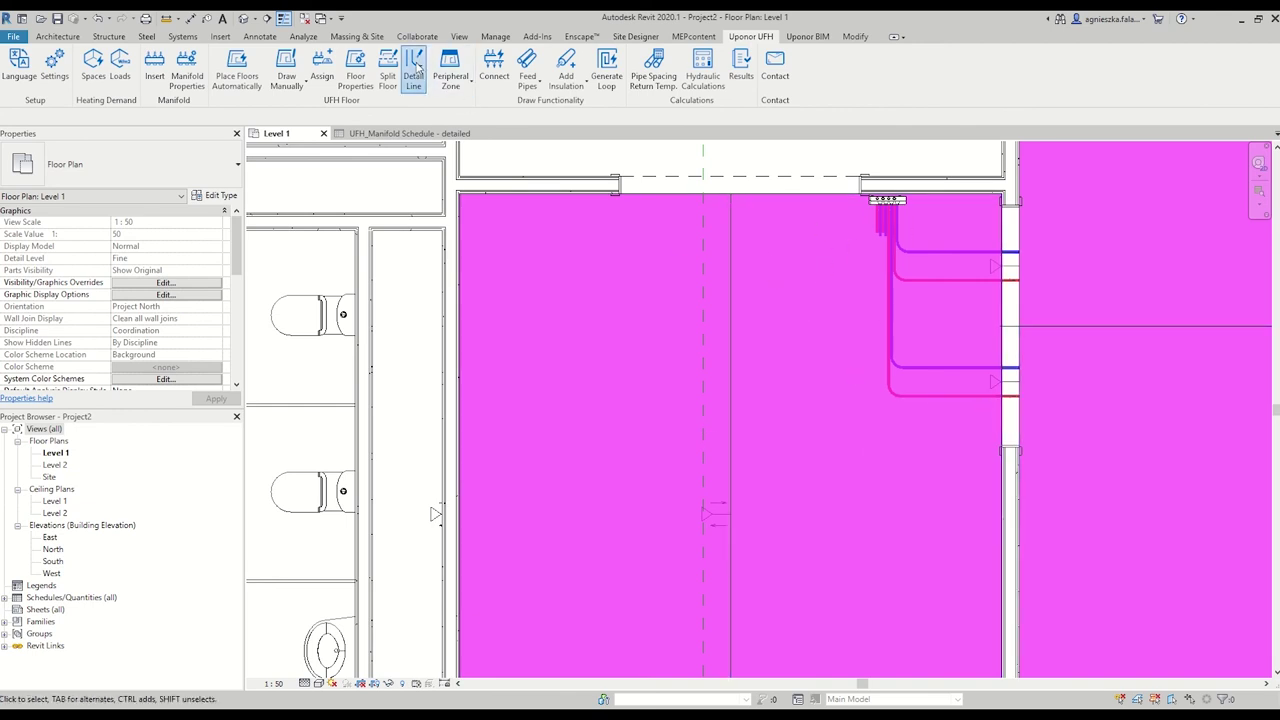
click(416, 68)
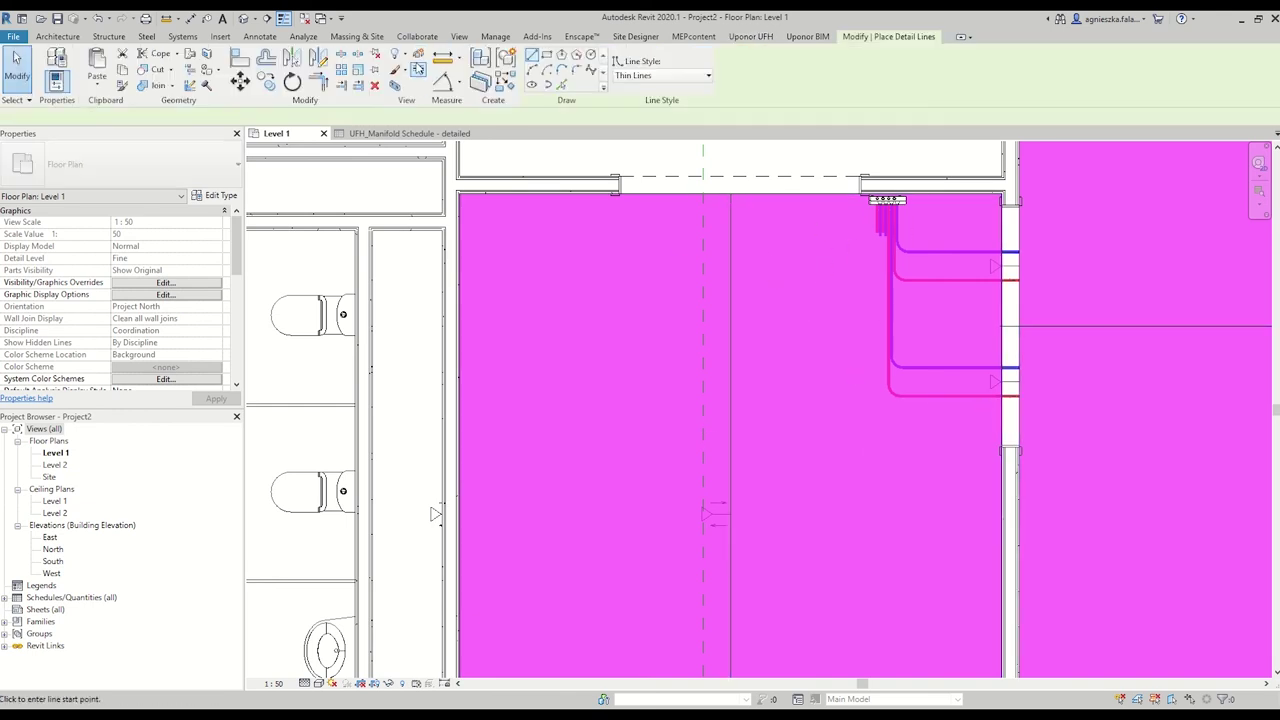
click(719, 426)
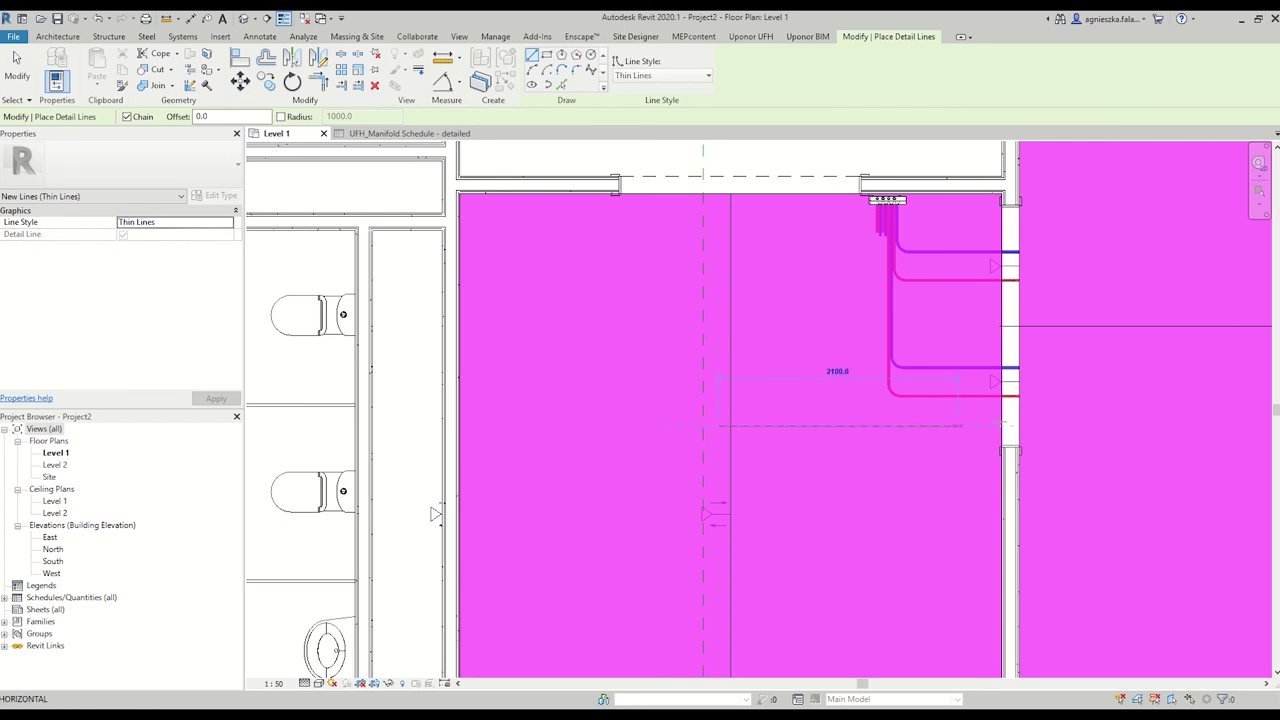
click(1010, 426)
key(Escape)
key(Escape)
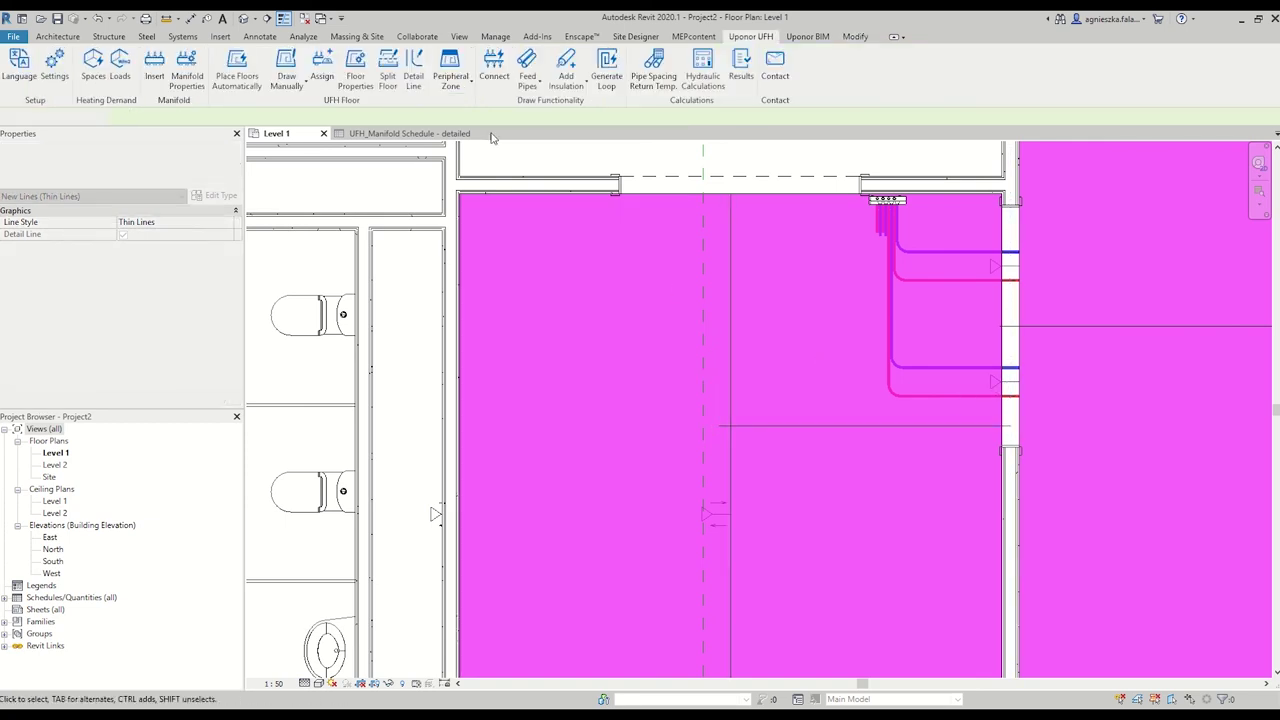
Split the zone's floor along that line into parts of about 4.9 m² and 8.6 m².
click(388, 72)
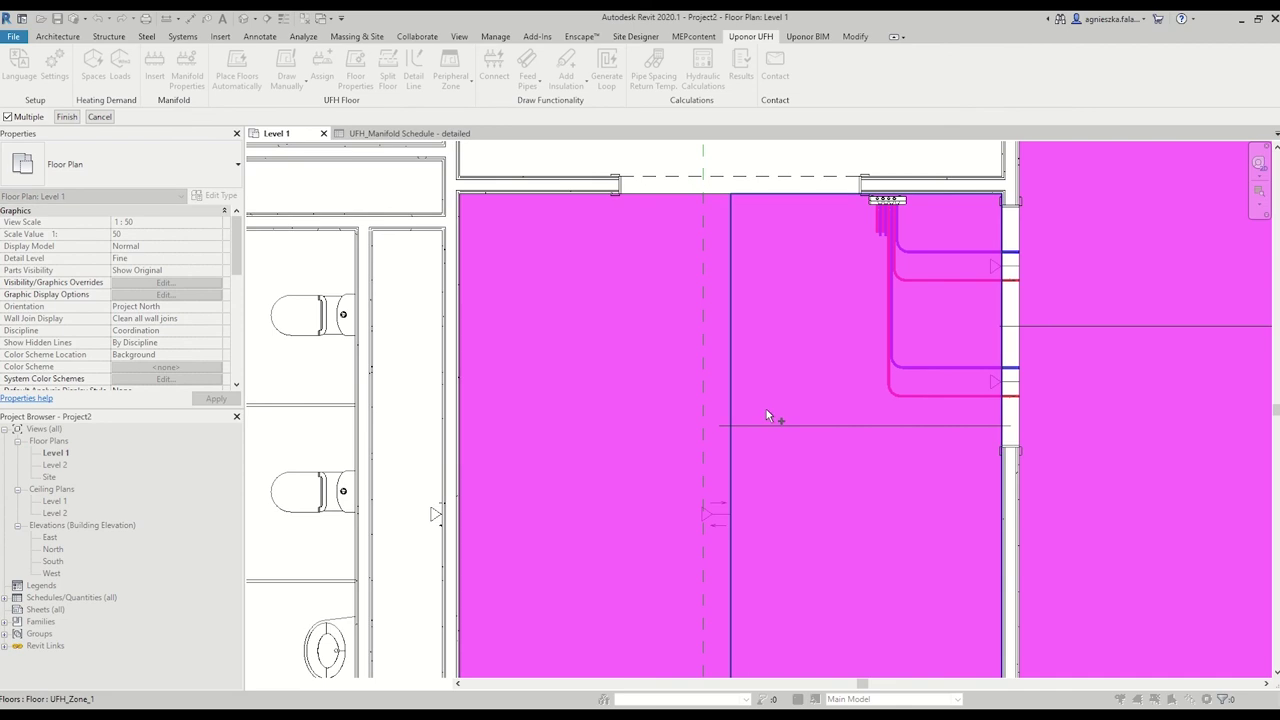
click(766, 409)
click(66, 116)
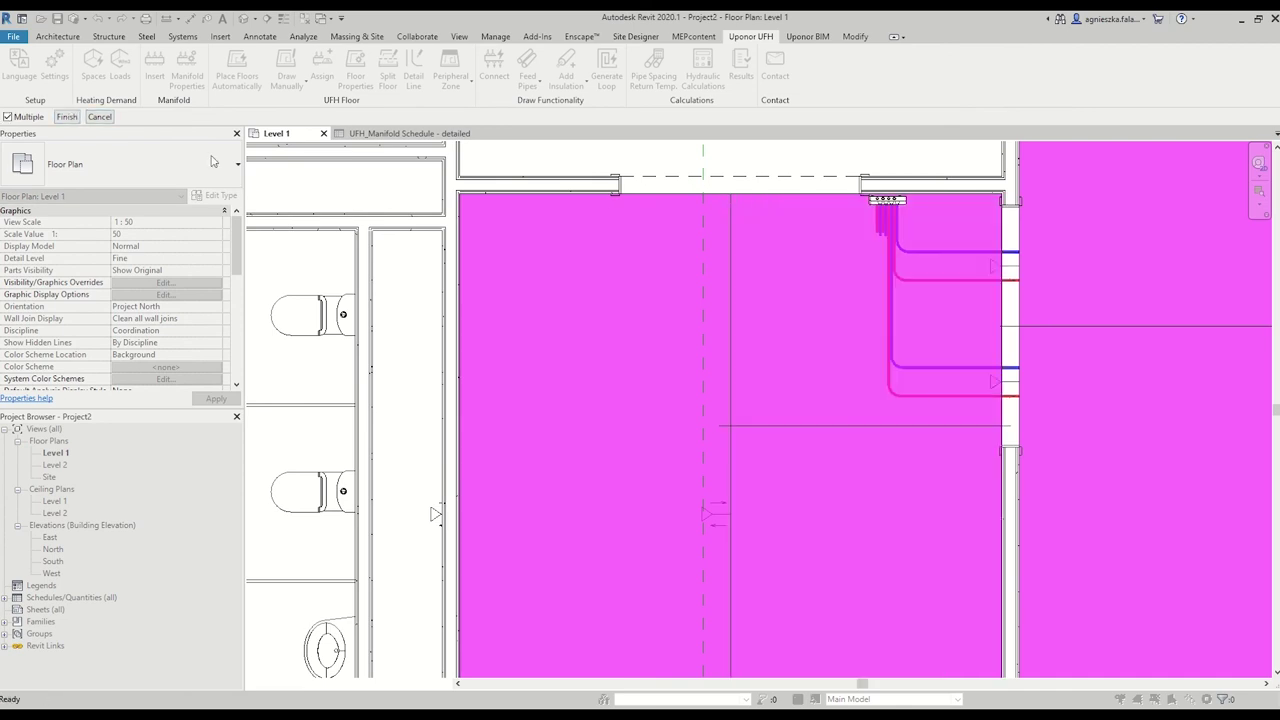
click(855, 427)
click(66, 116)
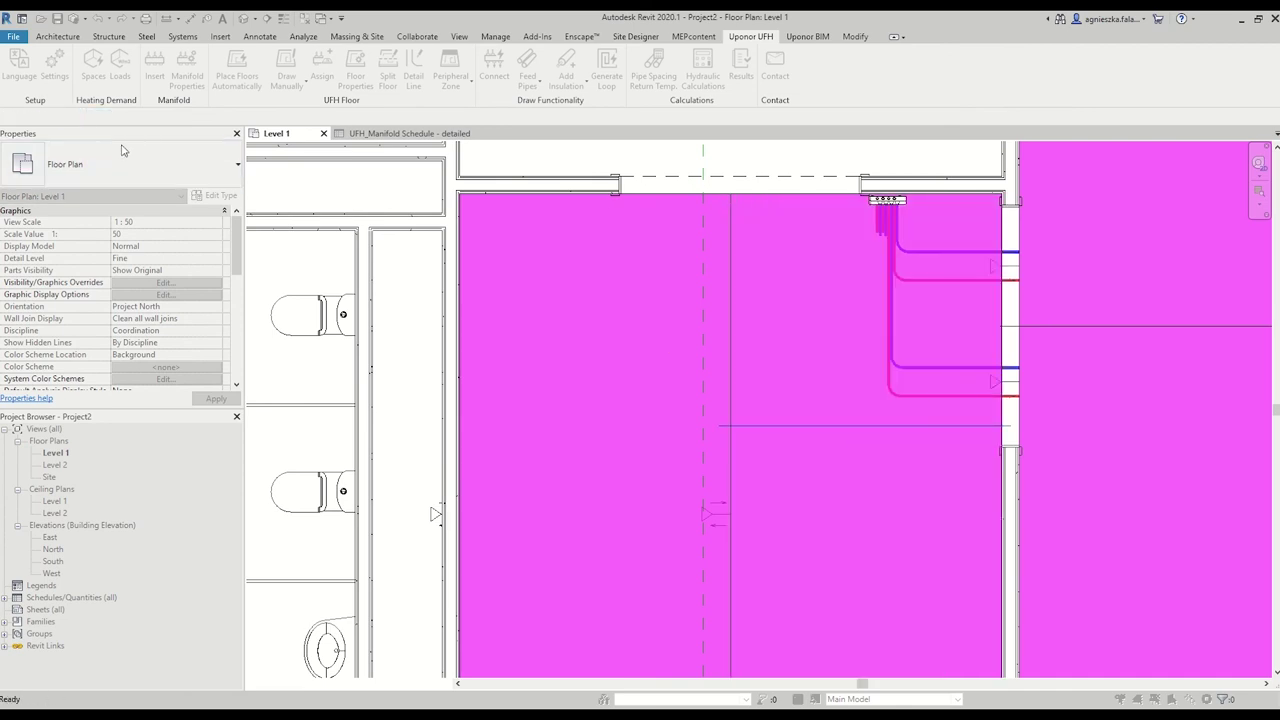
click(837, 398)
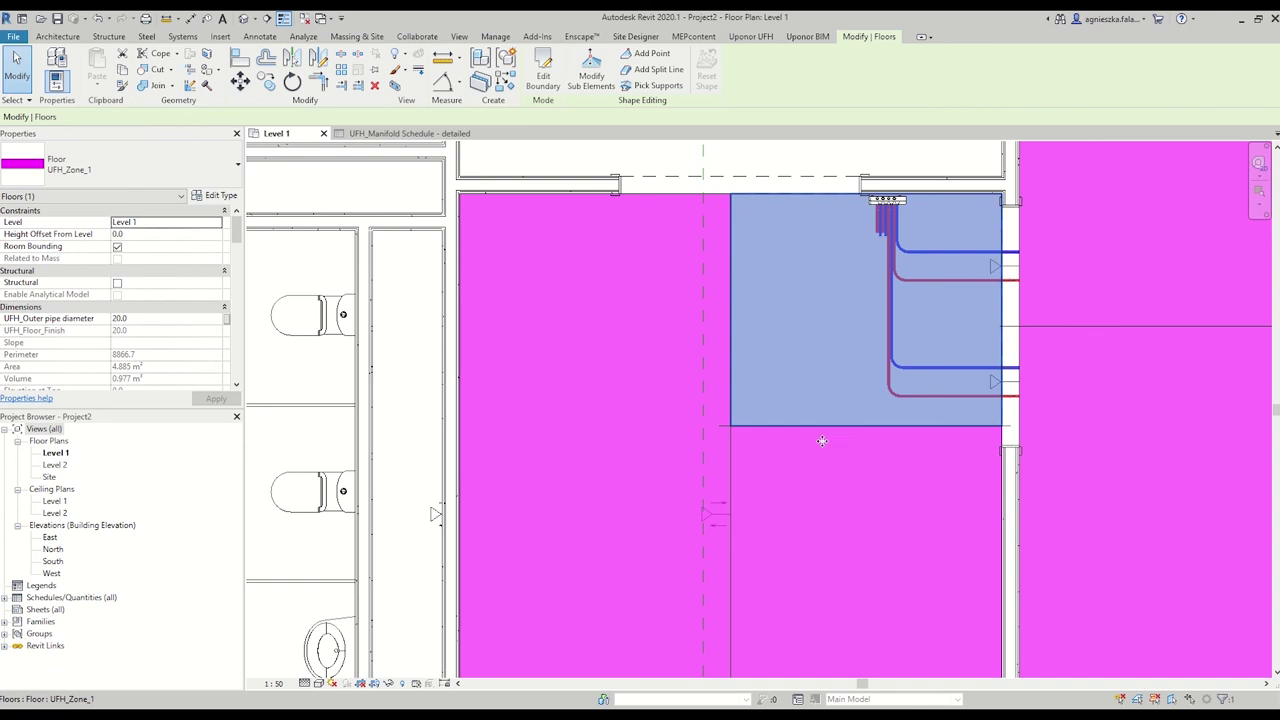
click(791, 519)
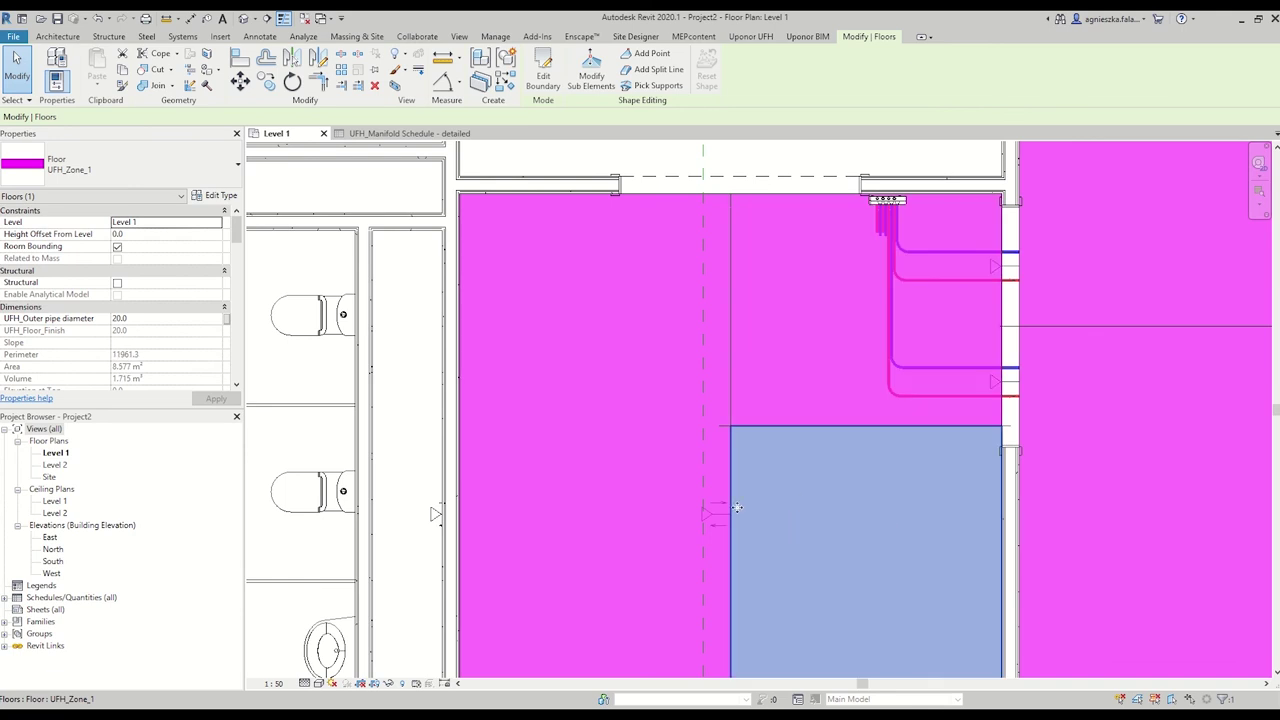
Confirm the upper manifold-area zone keeps floor type UFH_Zone_1 and bring up the Uponor UFH tools.
click(806, 304)
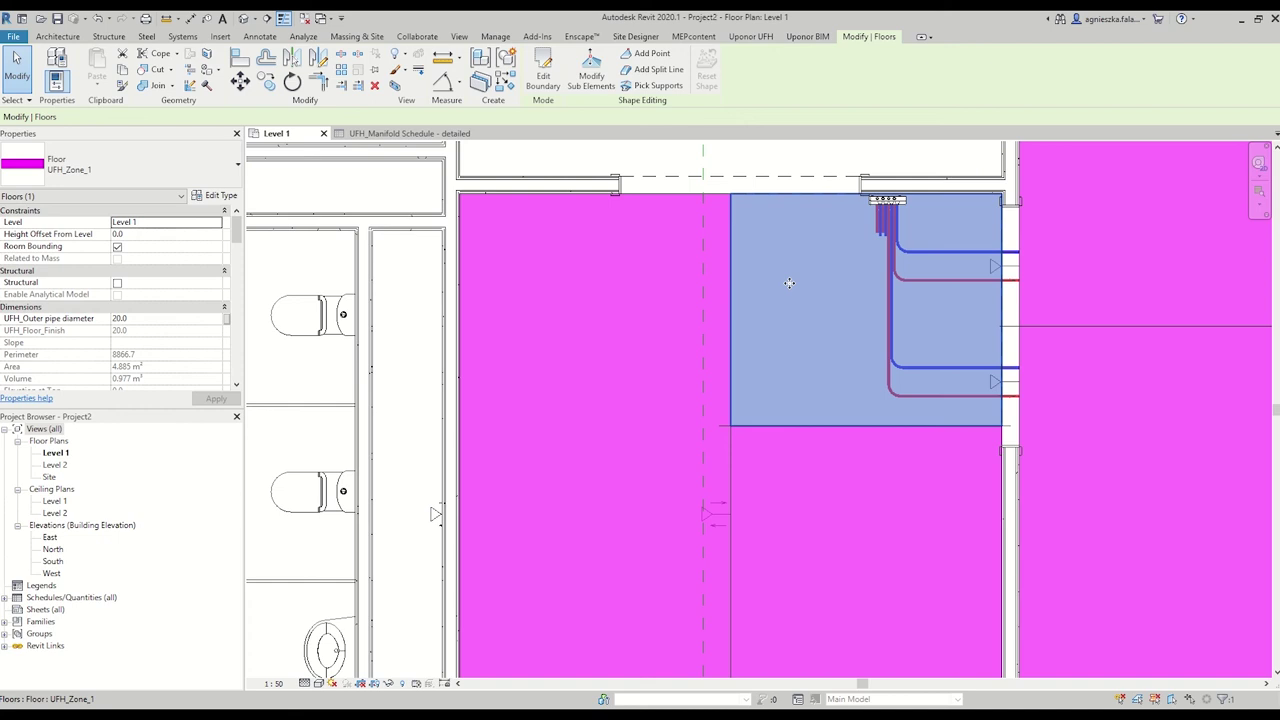
click(140, 175)
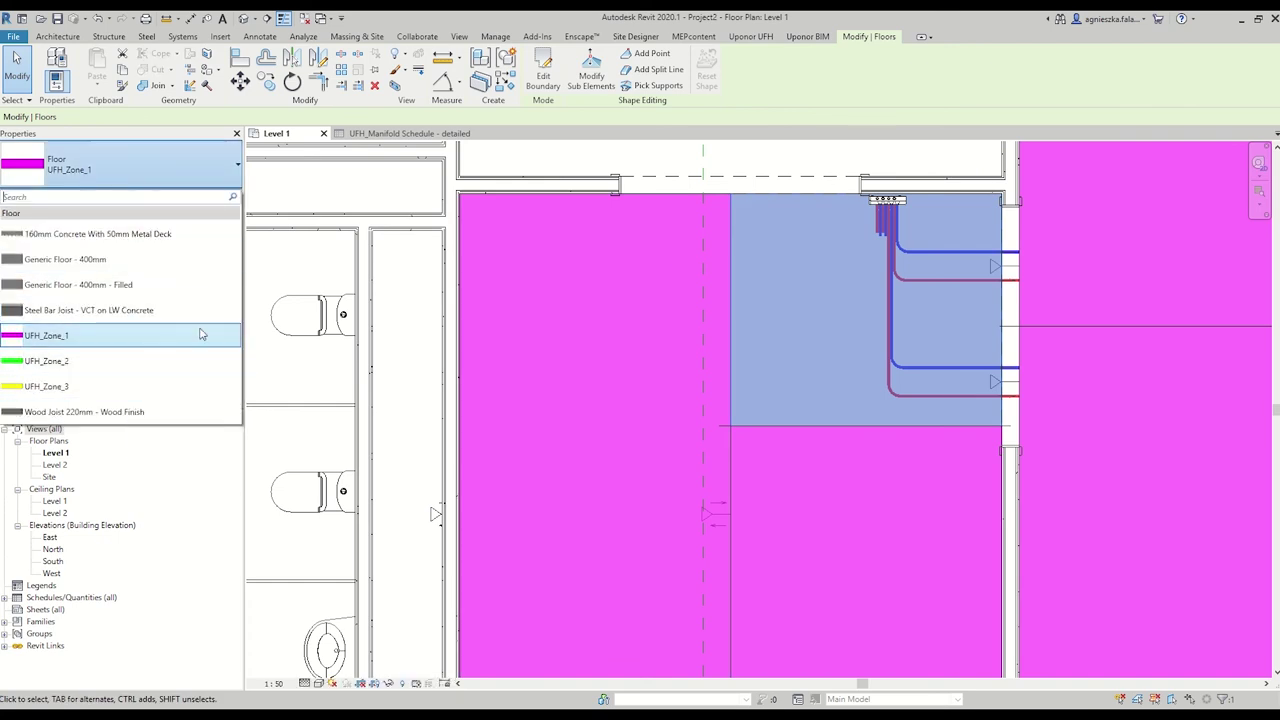
click(858, 162)
click(858, 162)
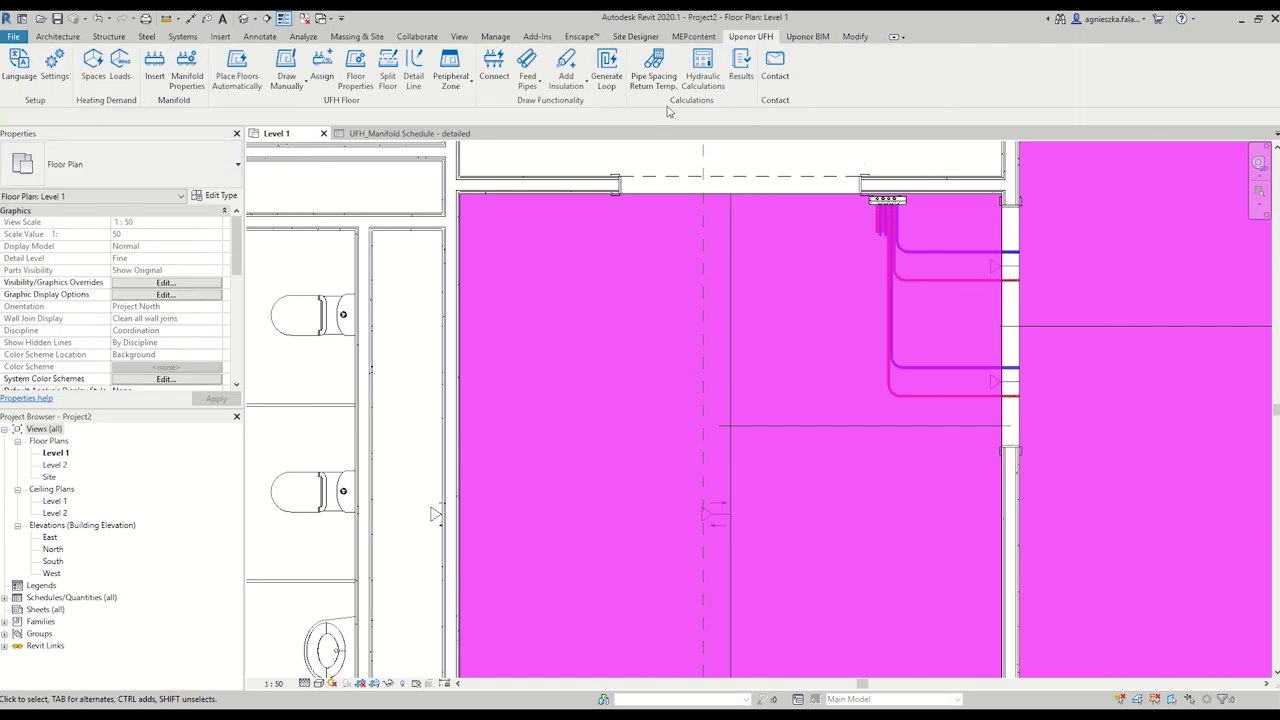
click(857, 305)
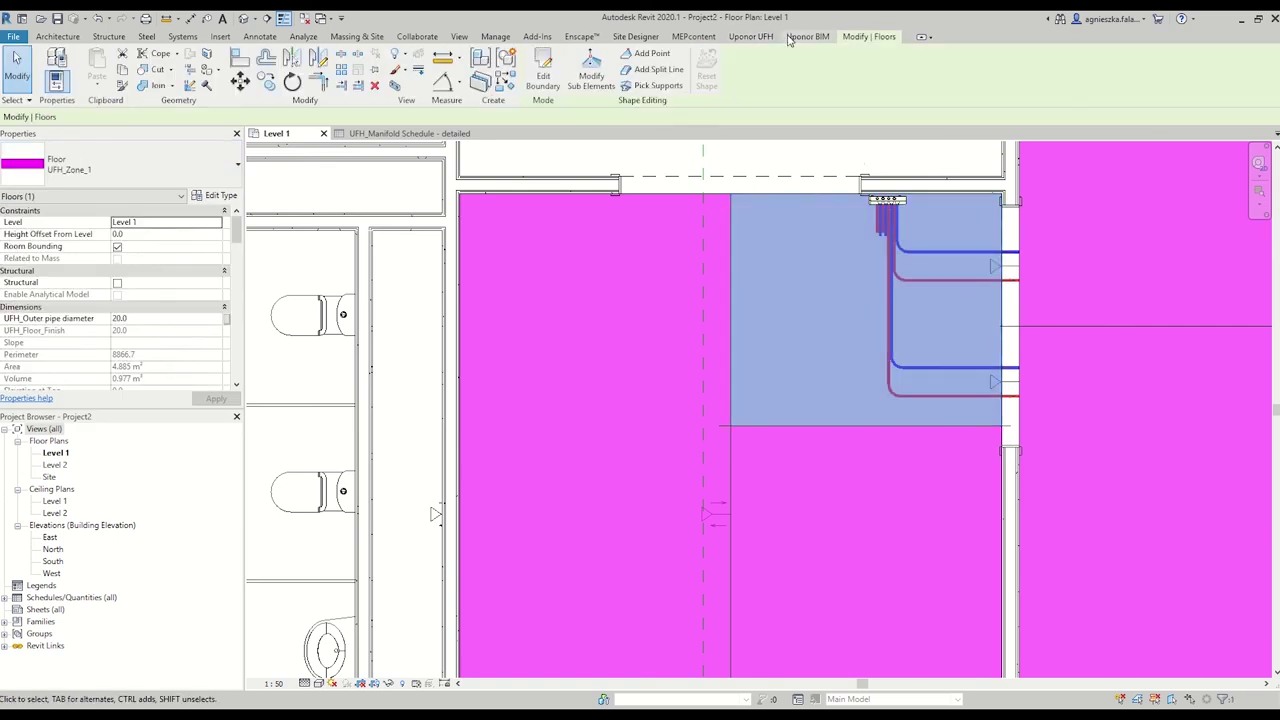
click(755, 37)
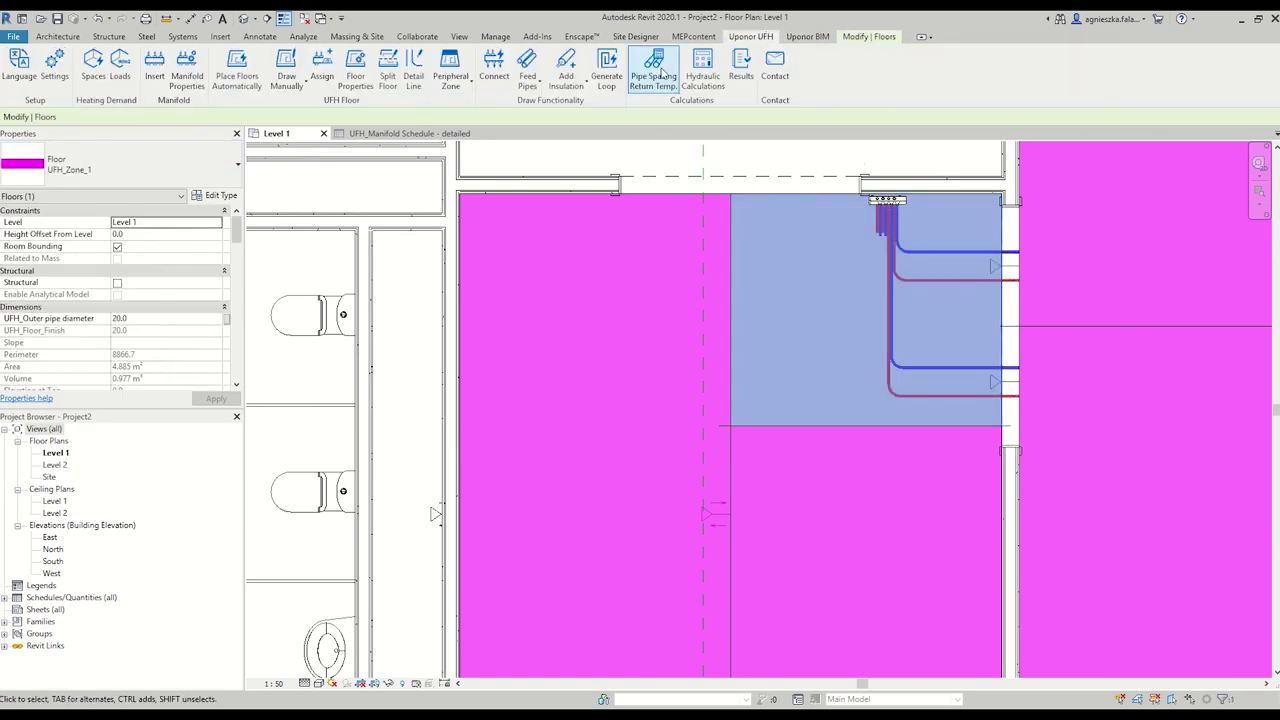
Set 'Floor heated by feed pipes' to Yes for the upper manifold-area floor zone.
click(355, 72)
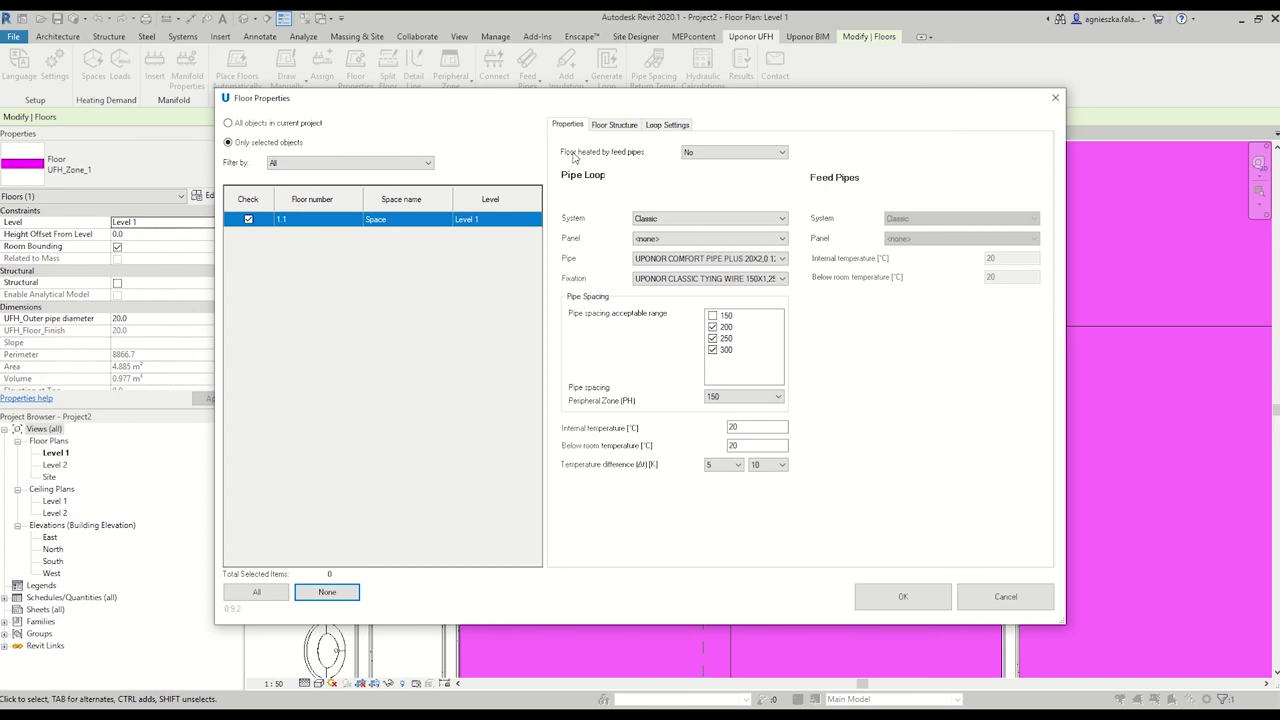
click(707, 155)
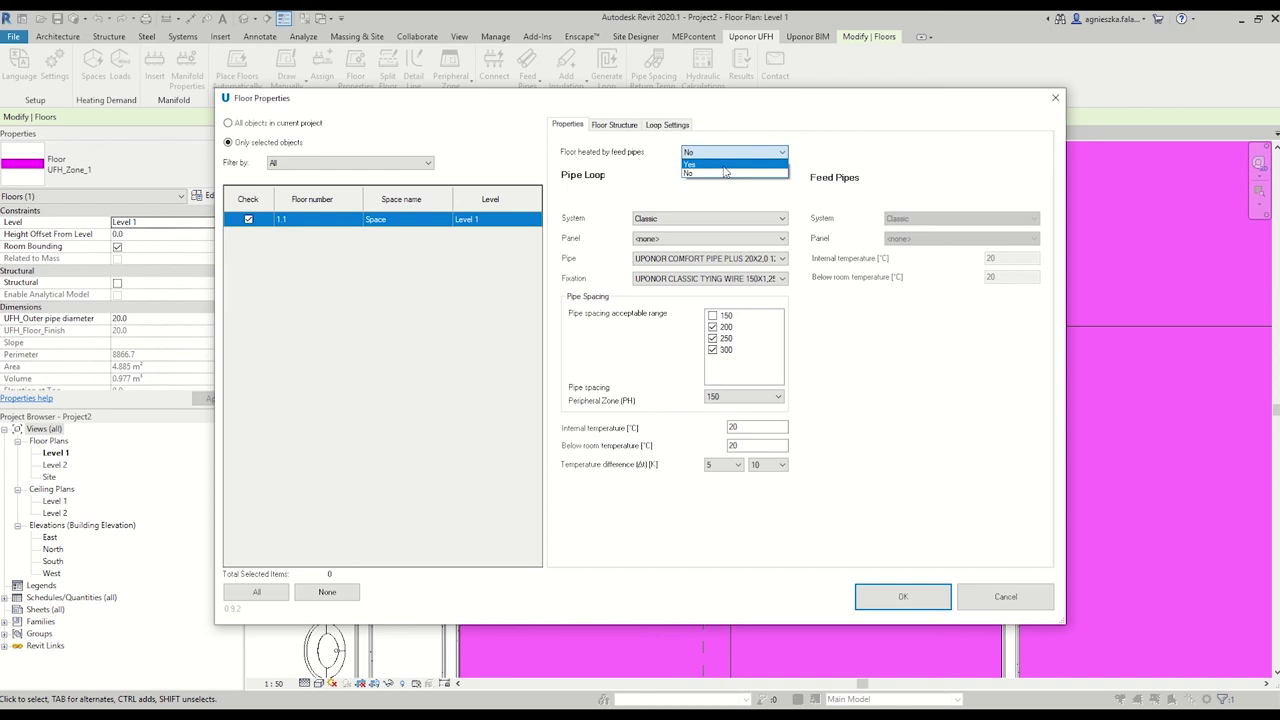
click(722, 164)
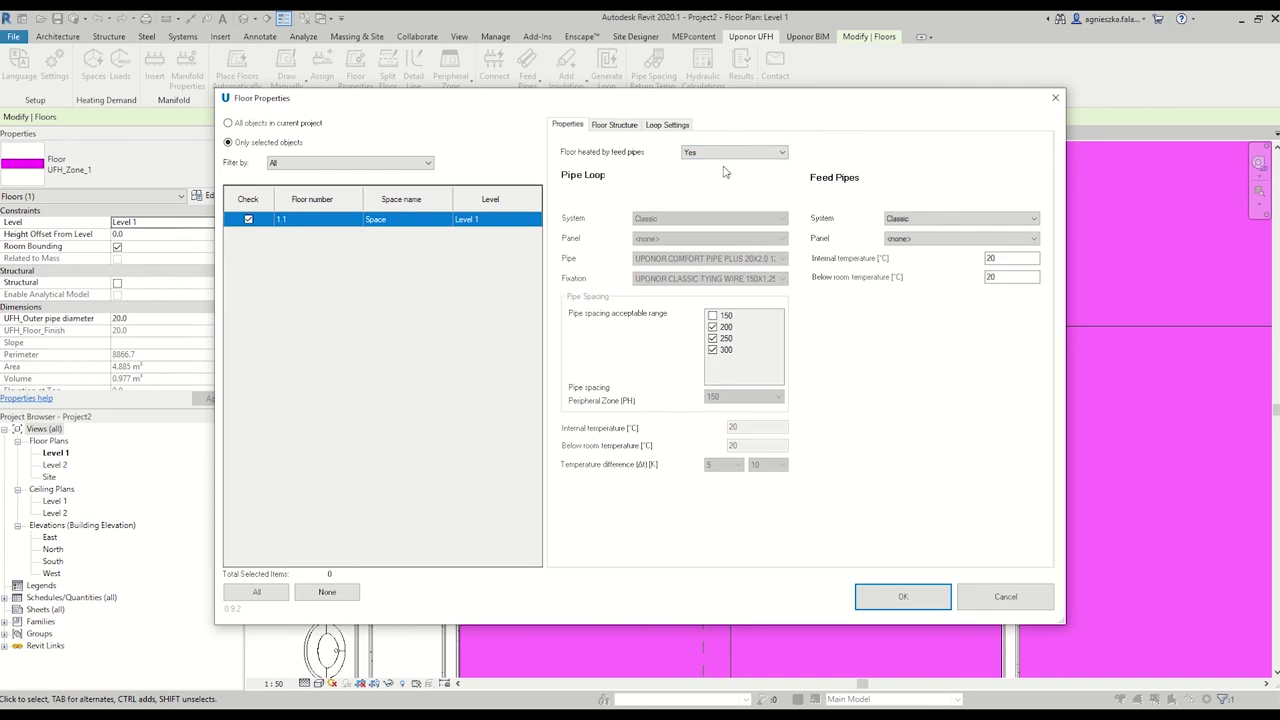
click(902, 598)
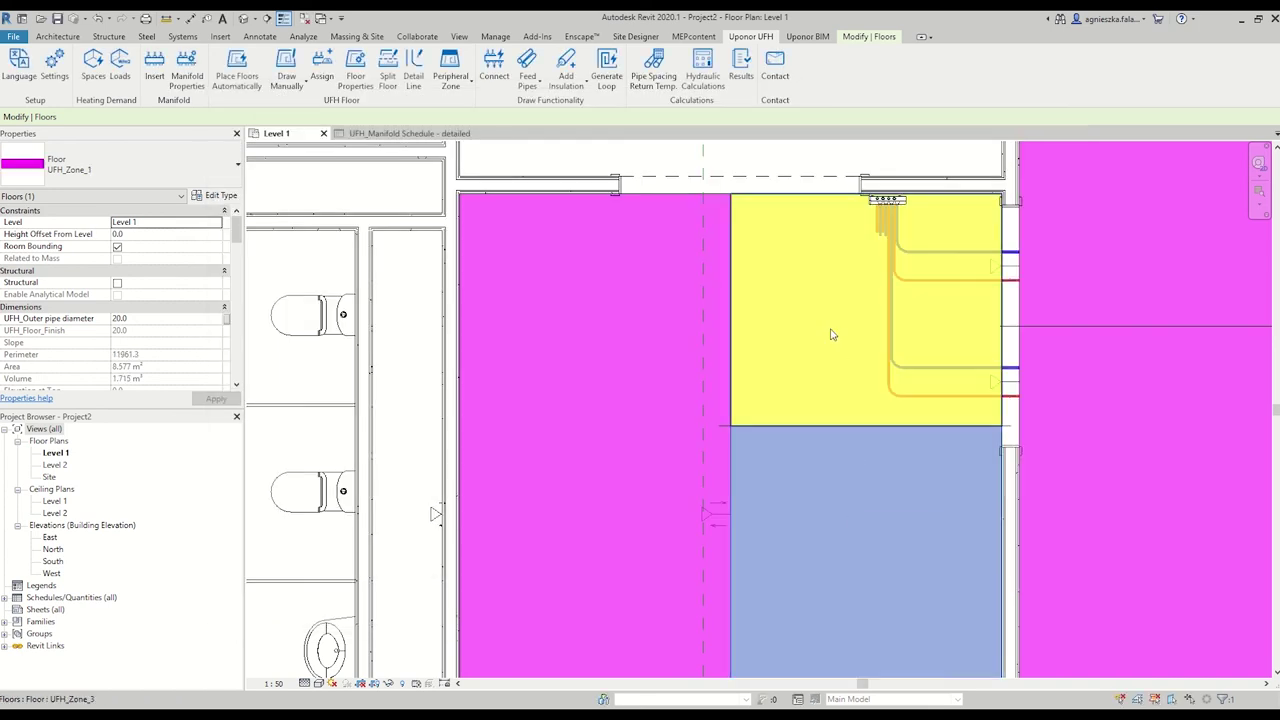
Place a floor heating connector on the wall face of the yellow zone UFH_Zone_3.
click(831, 334)
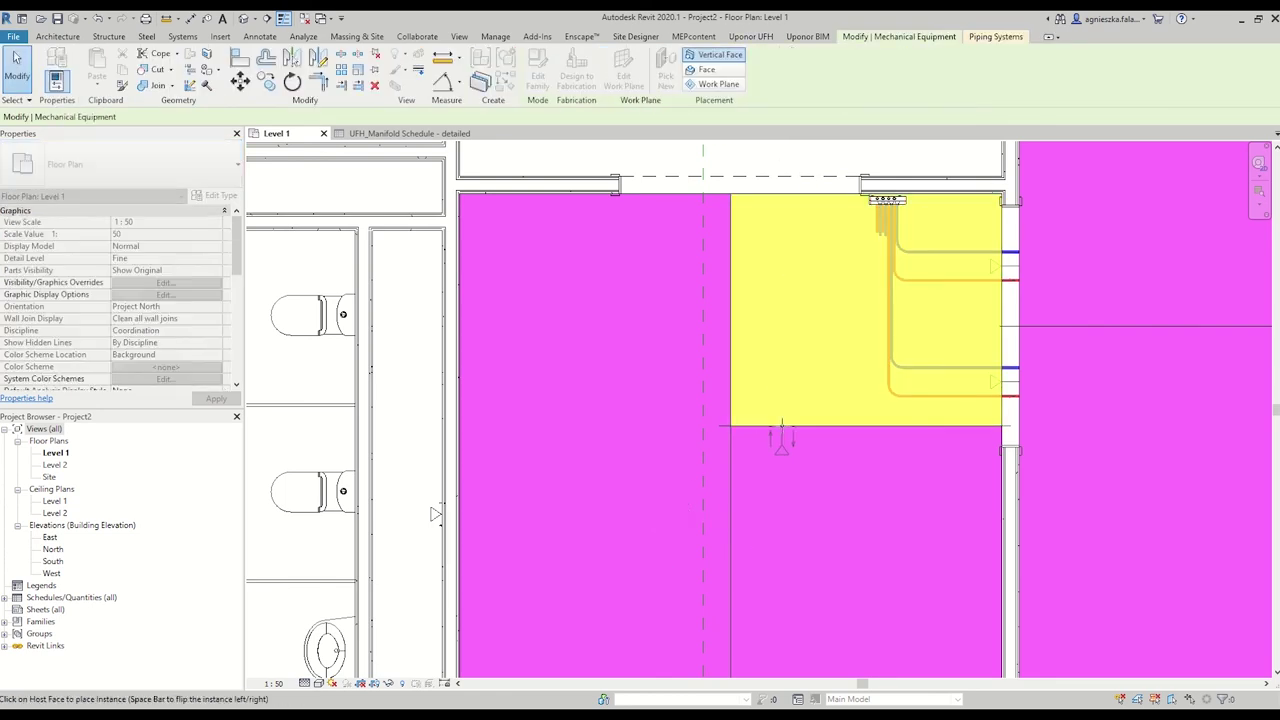
scroll(745, 427, up, 4)
click(745, 427)
scroll(745, 427, down, 4)
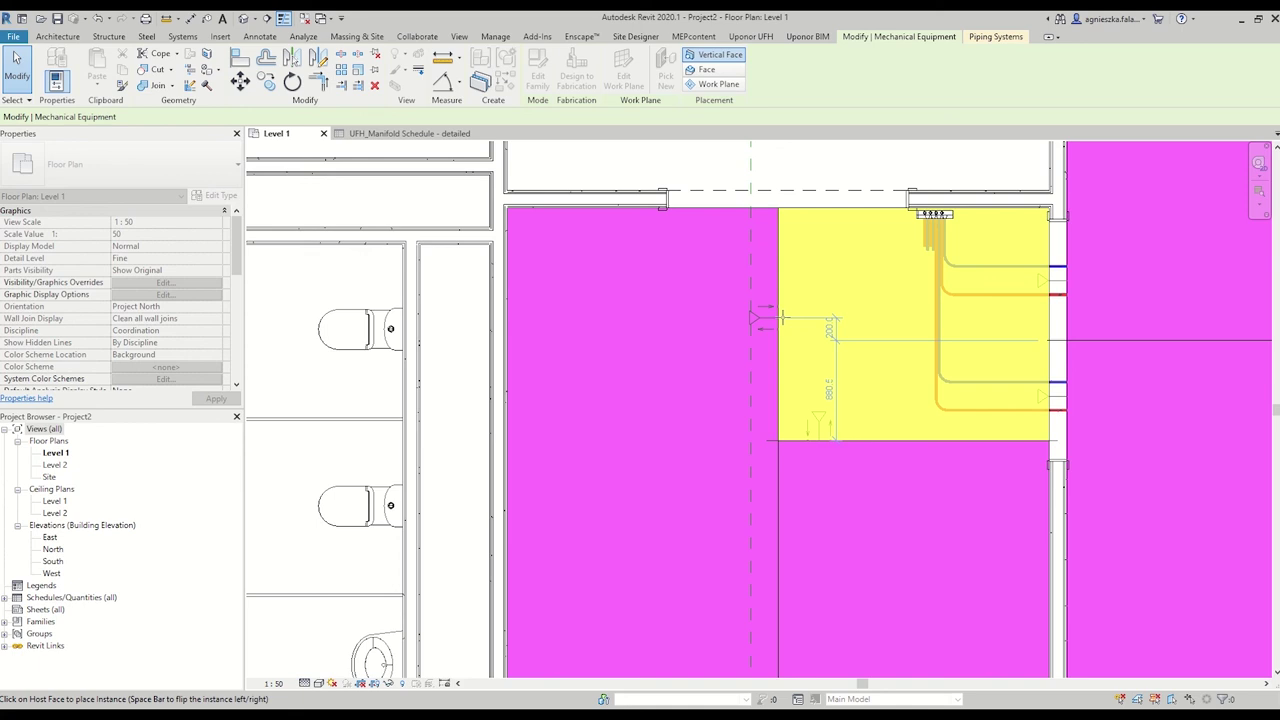
key(Escape)
Draw a pipe placeholder from the connector and inspect the pipes beside the manifold.
click(829, 457)
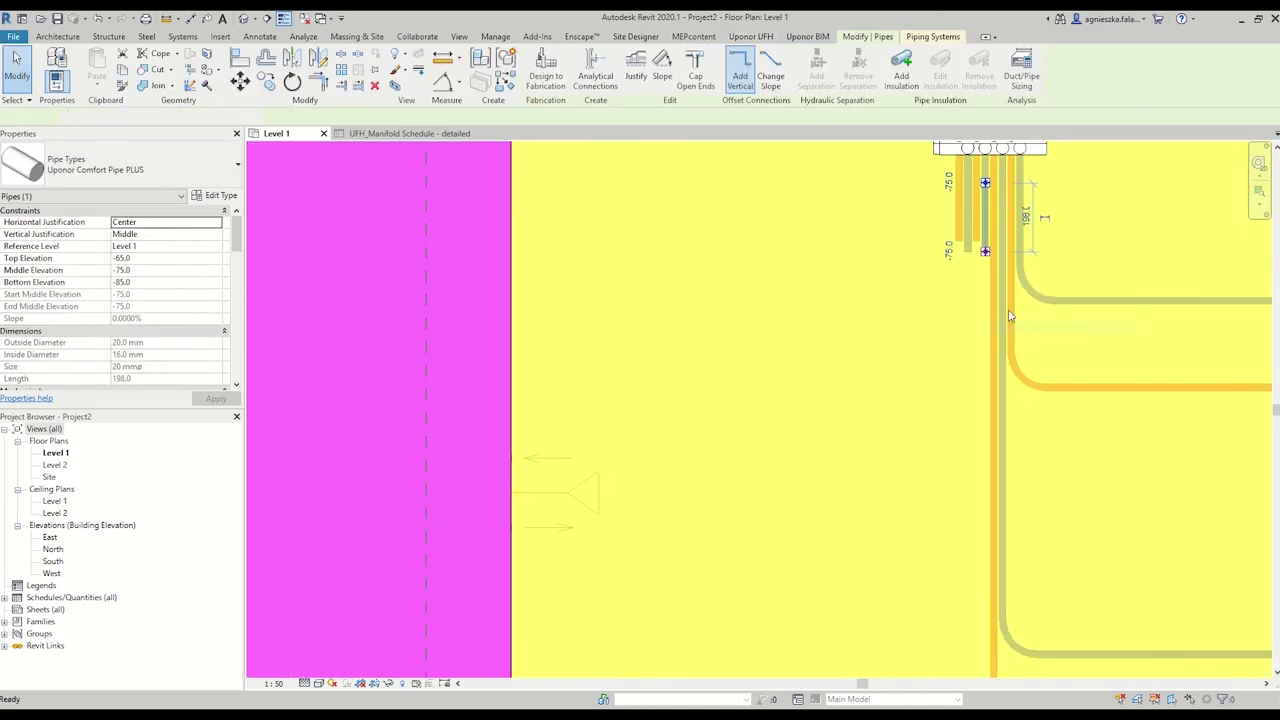
scroll(963, 428, up, 1)
click(728, 423)
key(Escape)
key(Escape)
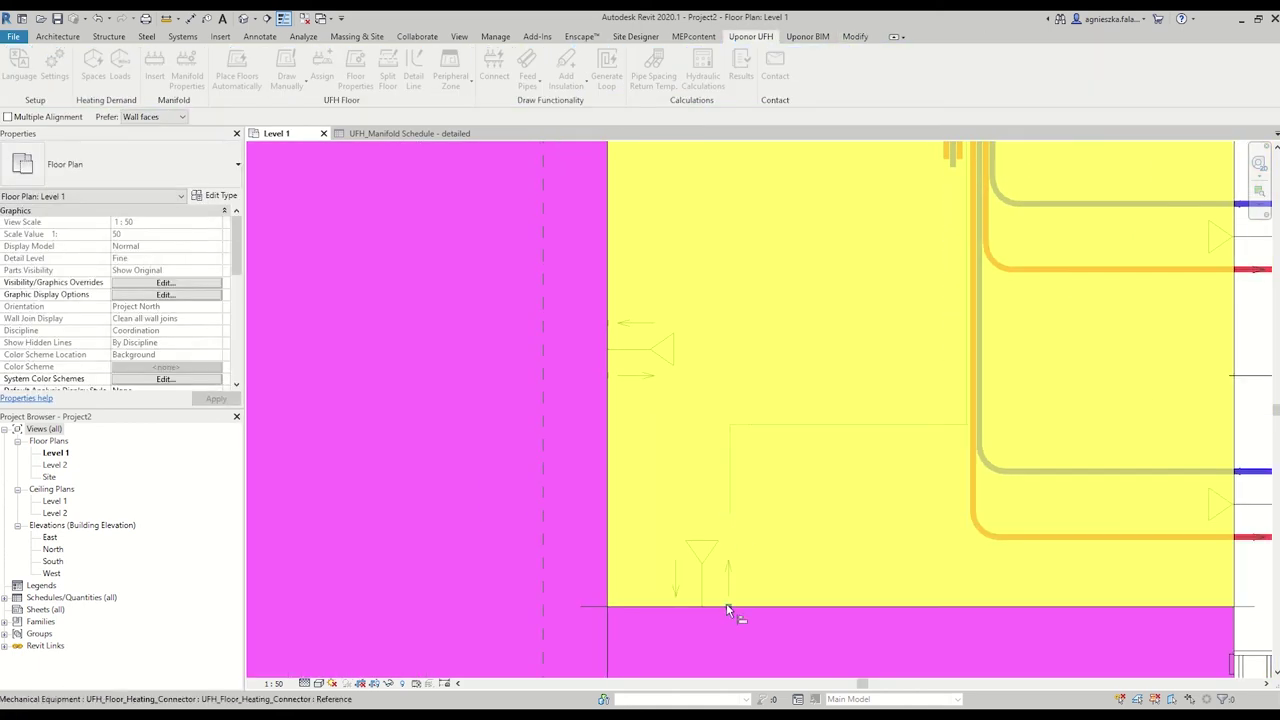
scroll(728, 603, up, 2)
click(729, 606)
middle_drag(729, 300, 721, 642)
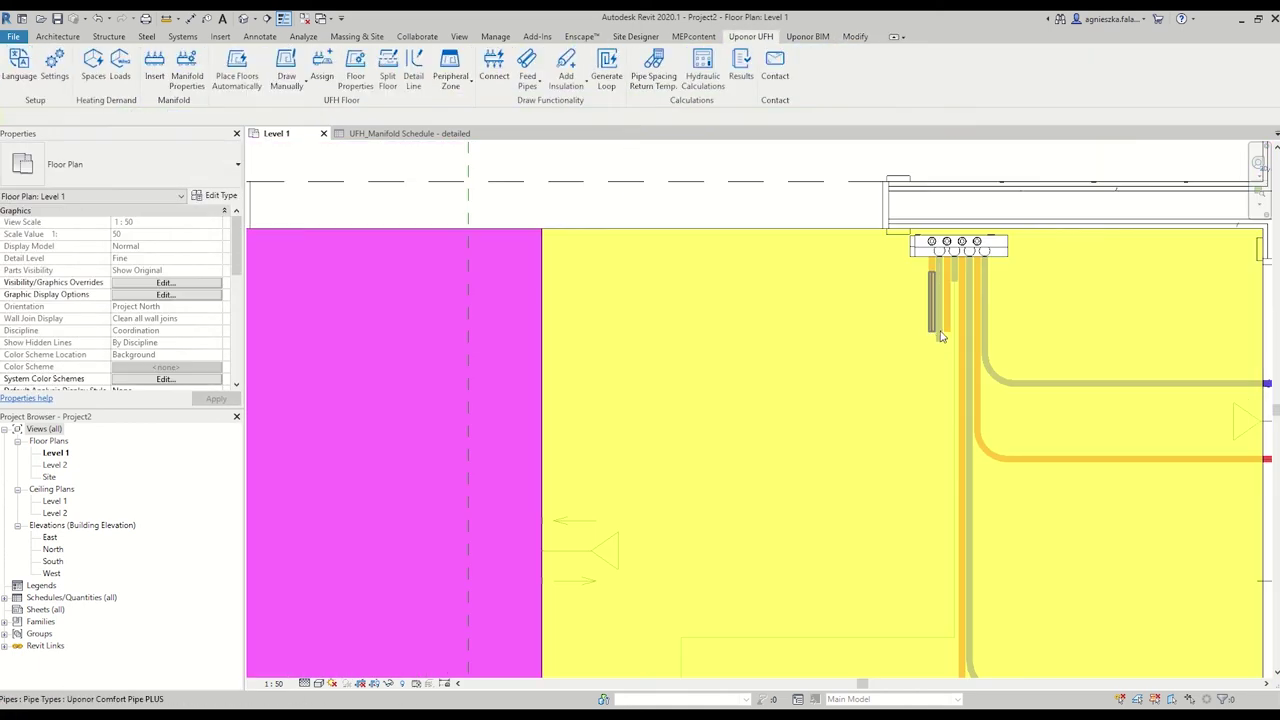
click(938, 310)
right_click(940, 343)
click(981, 422)
key(Escape)
Move the floor heating connector up along the yellow zone's edge.
scroll(545, 585, up, 3)
key(a)
key(l)
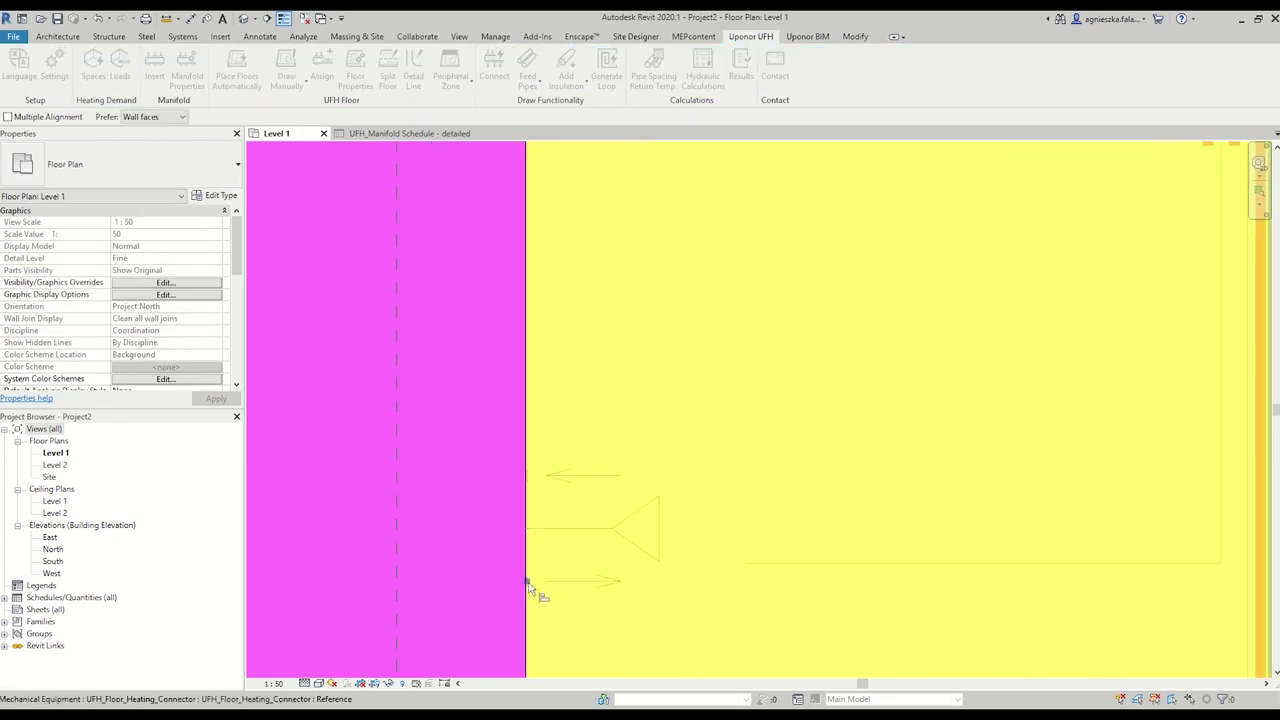
key(Escape)
click(612, 580)
key(Escape)
click(612, 580)
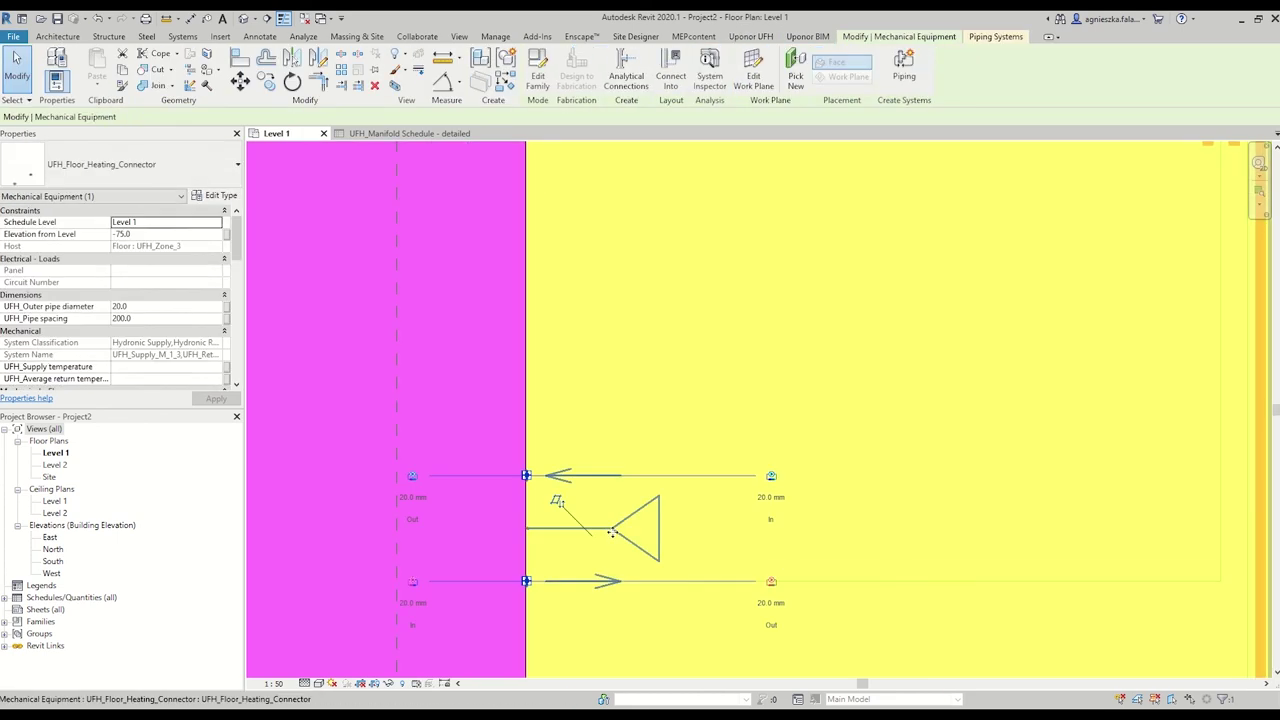
drag(612, 588, 612, 531)
key(Escape)
scroll(903, 417, down, 3)
Generate feed pipes from manifold M_1 to the new connector.
click(527, 87)
click(549, 134)
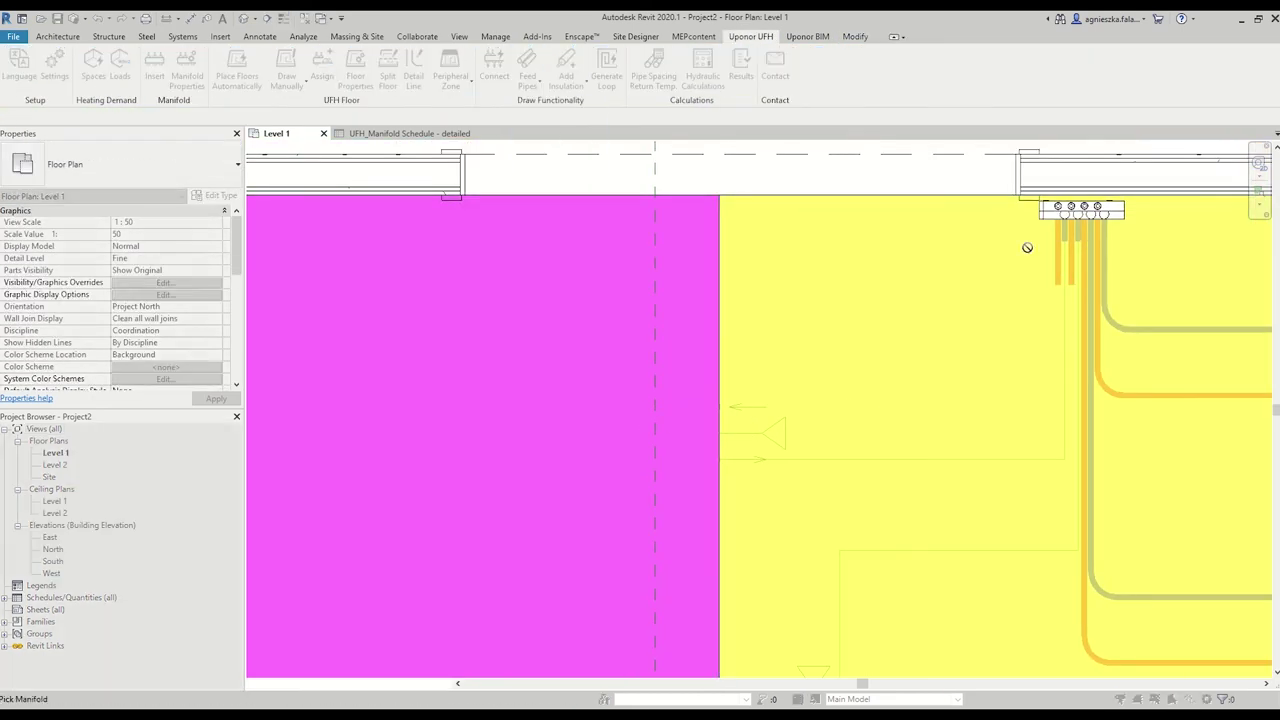
scroll(917, 489, down, 3)
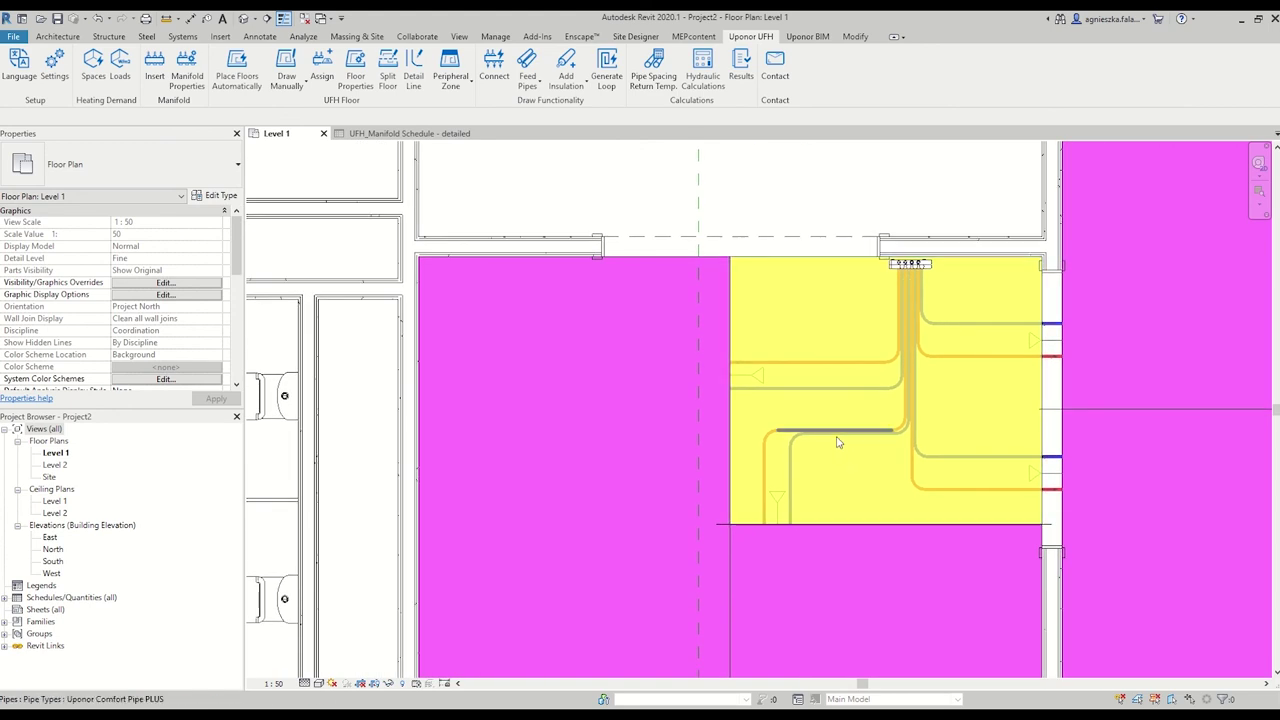
scroll(838, 441, up, 1)
scroll(838, 441, up, 2)
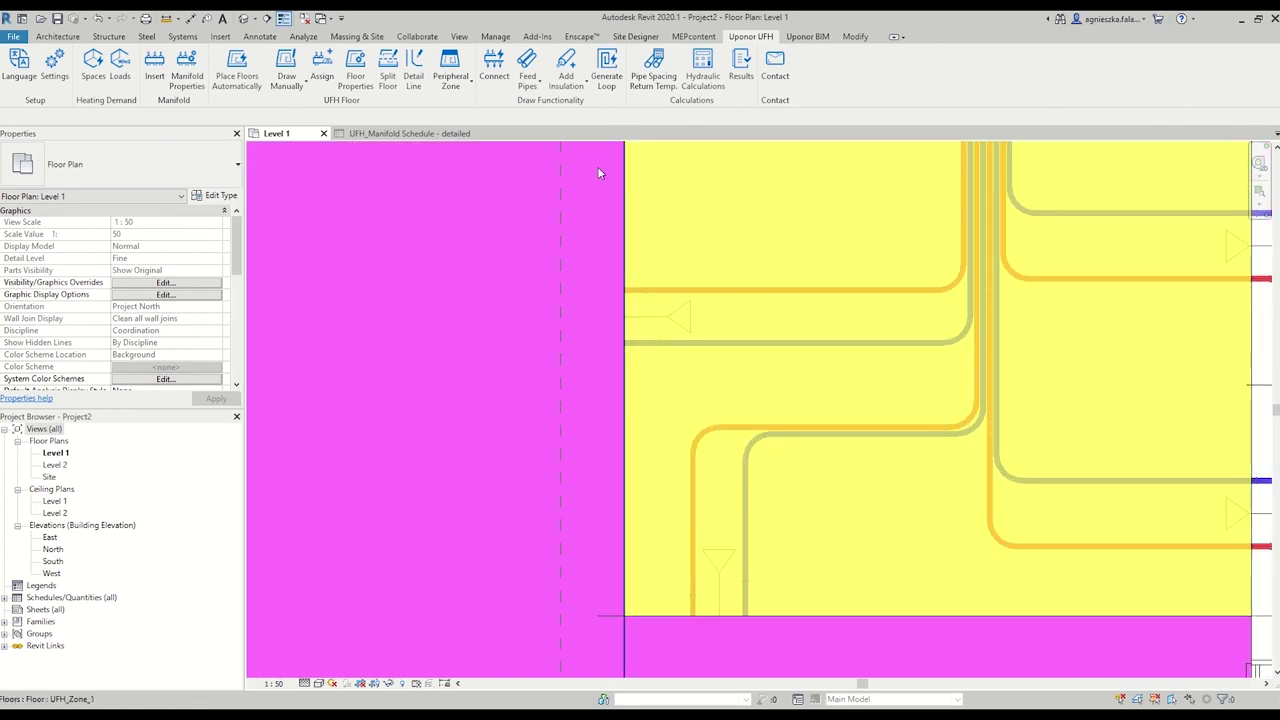
Align the second feed pipe to the main feed pipe through the yellow zone.
click(527, 85)
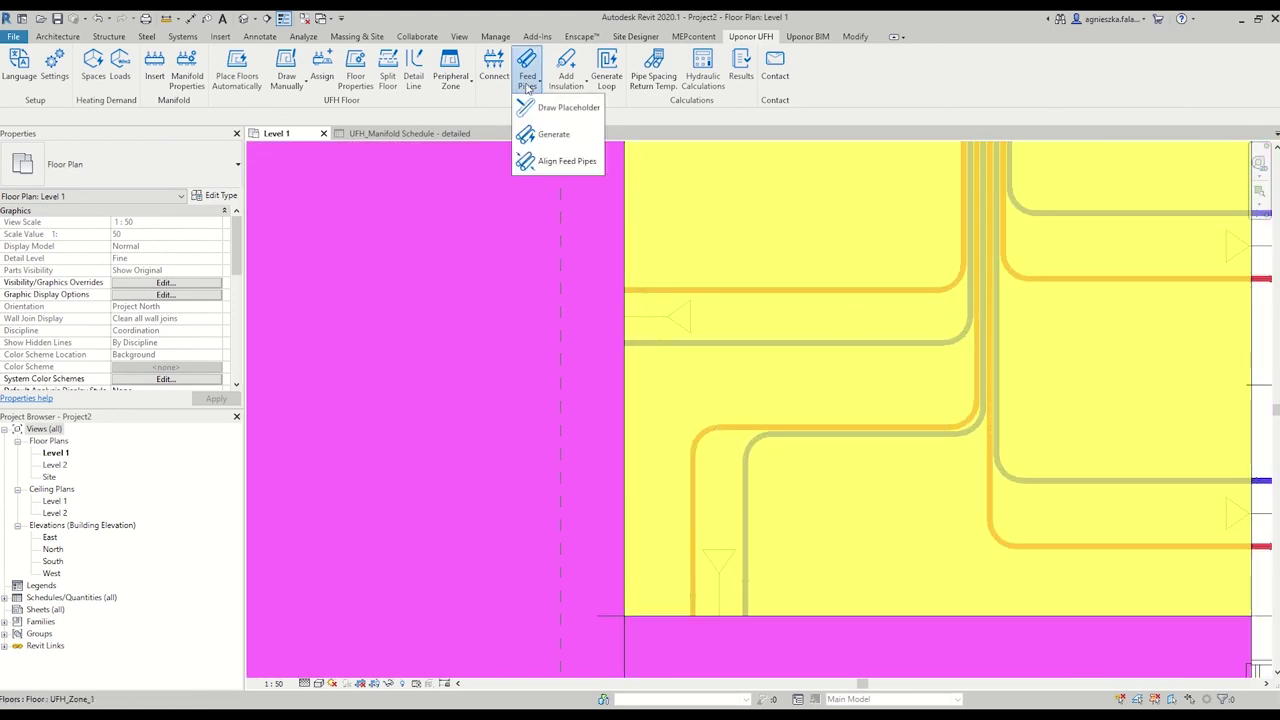
click(565, 162)
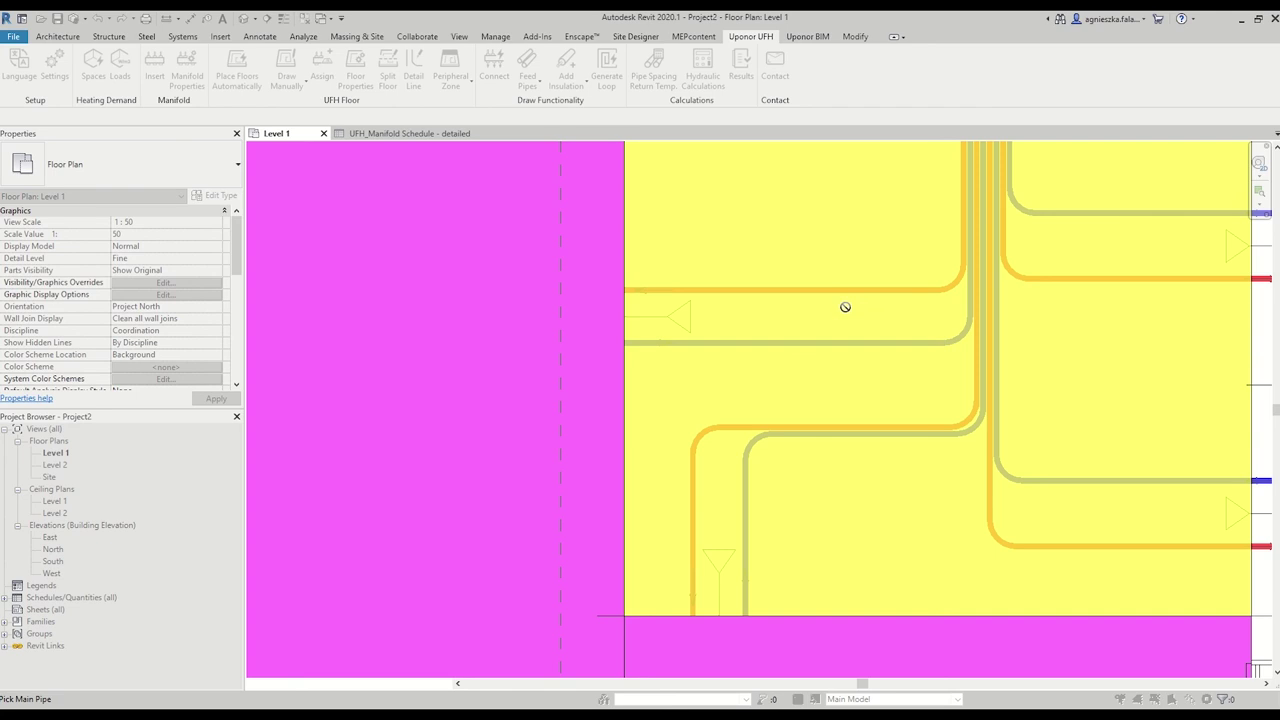
click(836, 344)
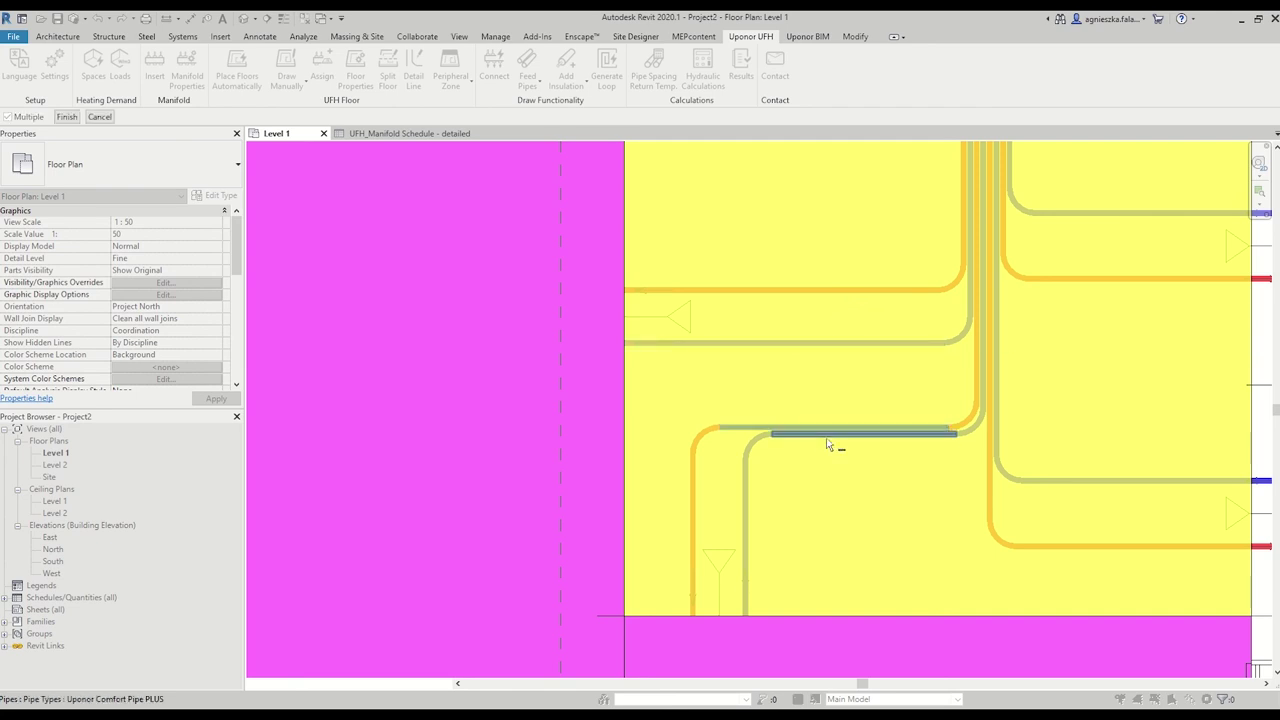
click(830, 443)
click(66, 117)
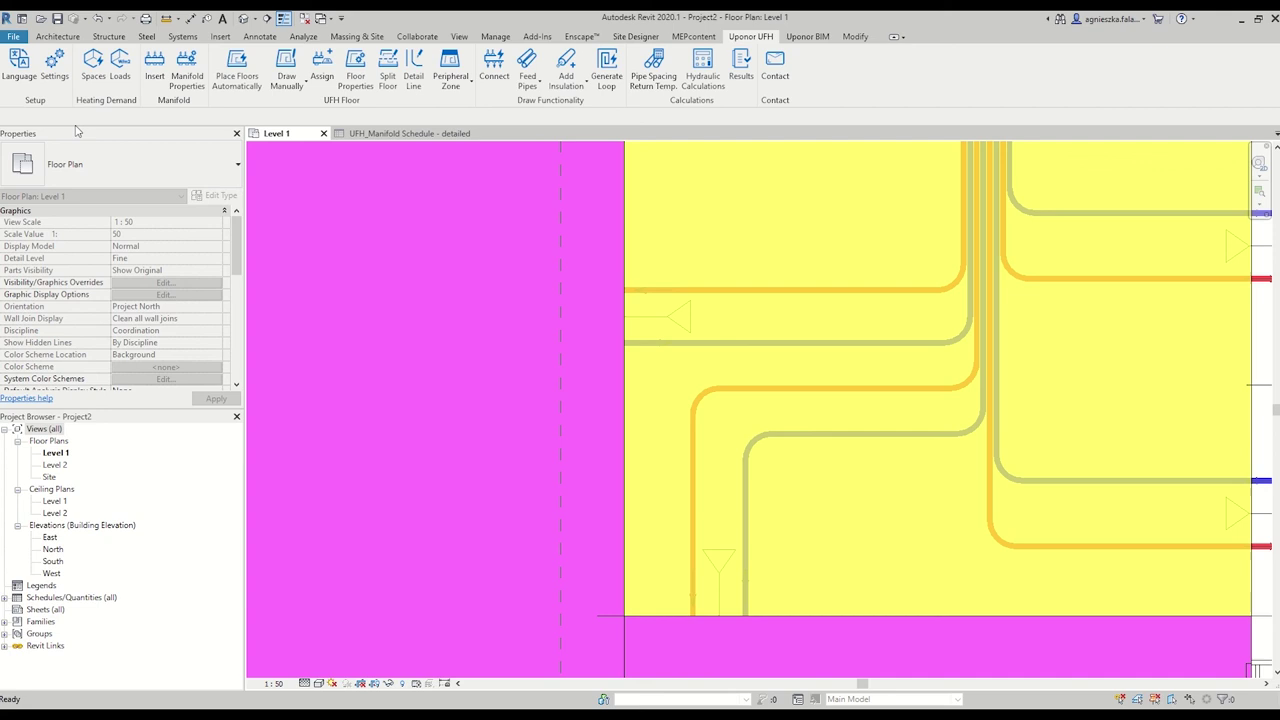
scroll(912, 388, down, 2)
scroll(912, 388, down, 3)
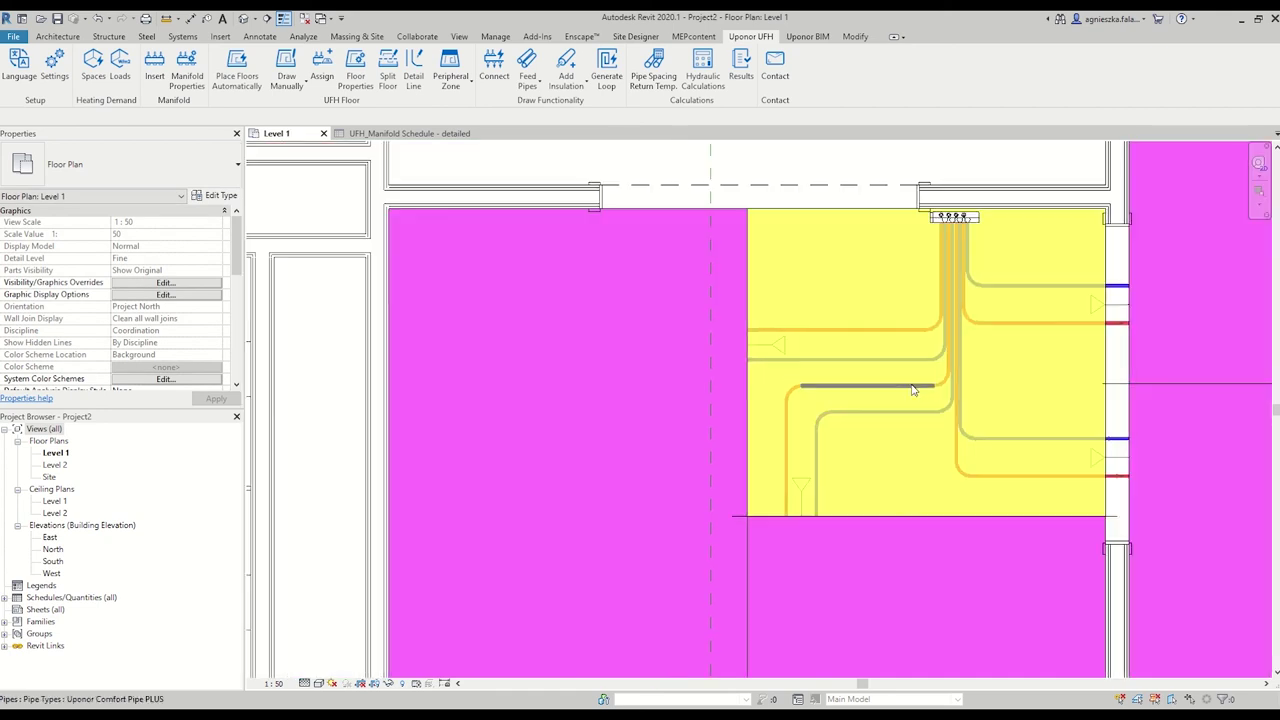
middle_drag(827, 533, 587, 443)
scroll(827, 343, down, 3)
Turn a detail line across the large room into a top peripheral zone of type UFH_Zone_2.
scroll(763, 418, up, 2)
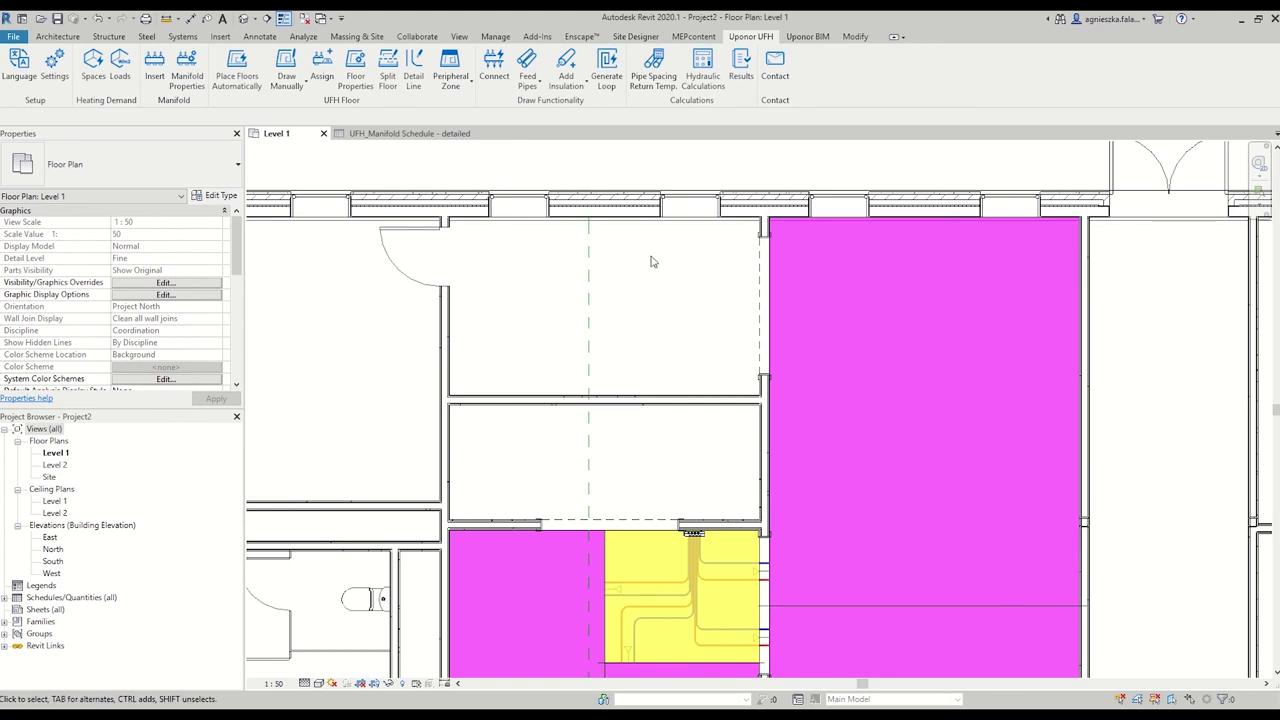
click(414, 80)
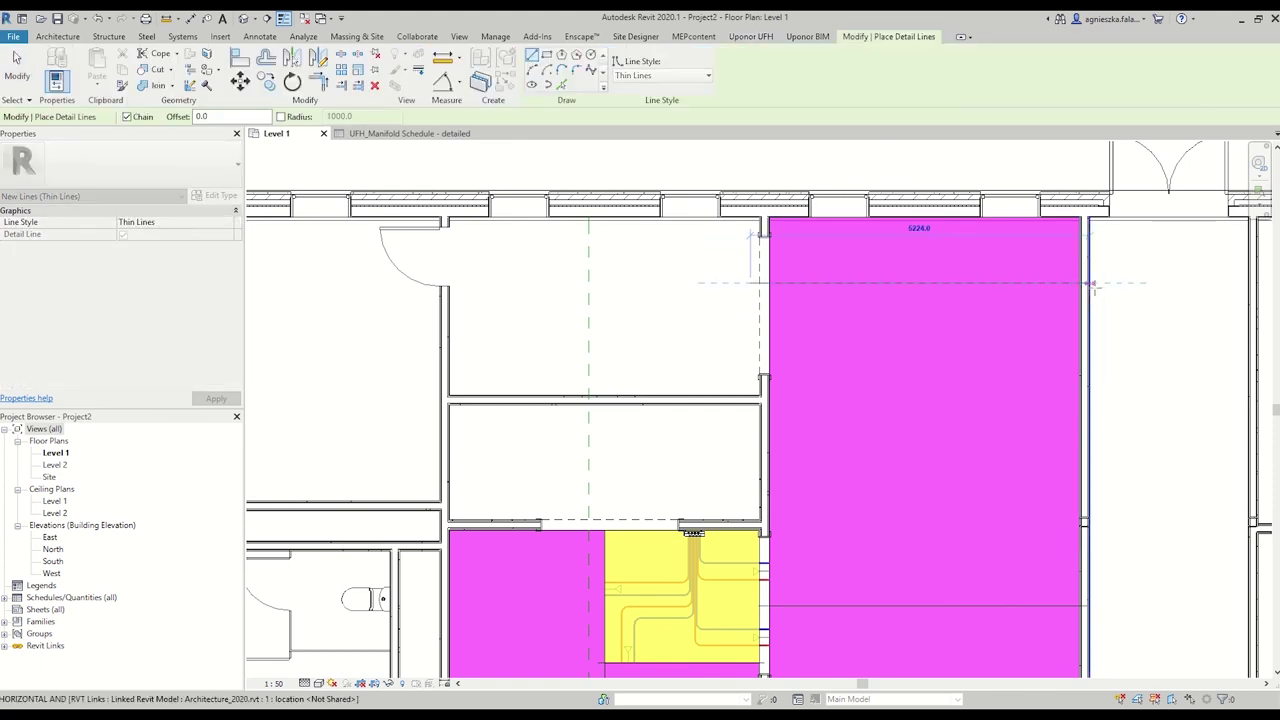
key(Escape)
key(Escape)
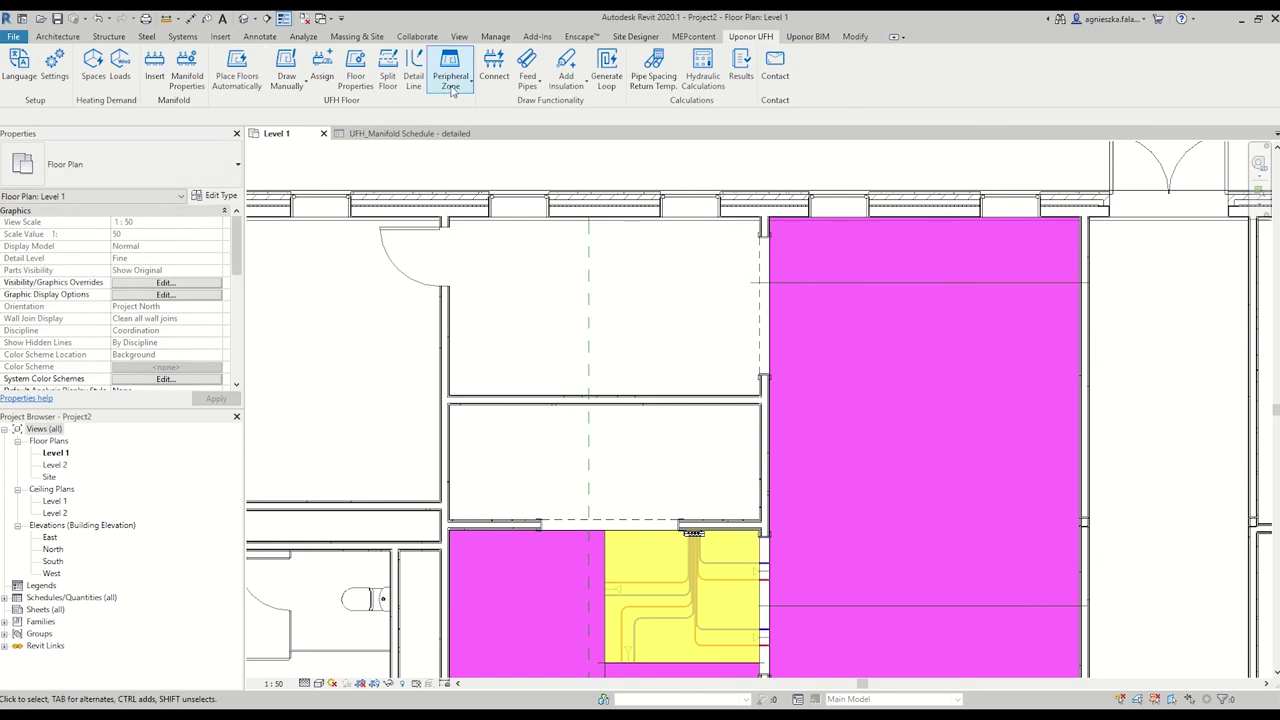
click(450, 72)
click(460, 106)
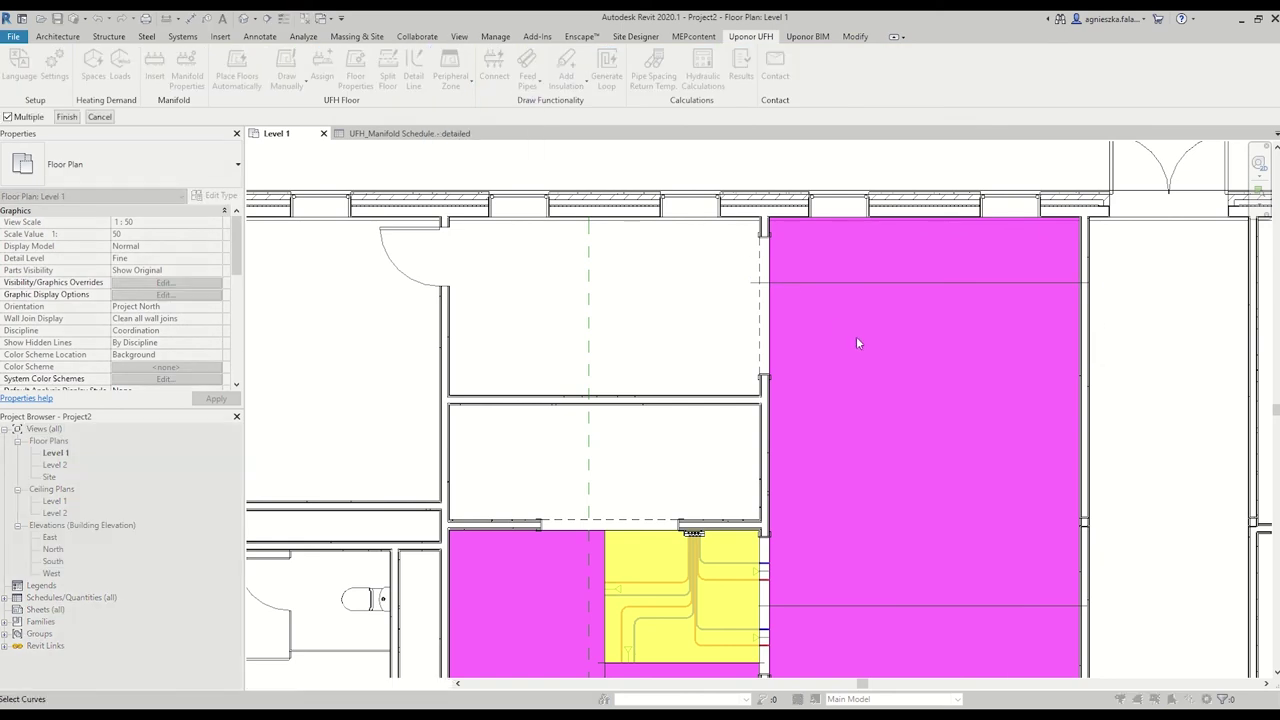
click(836, 284)
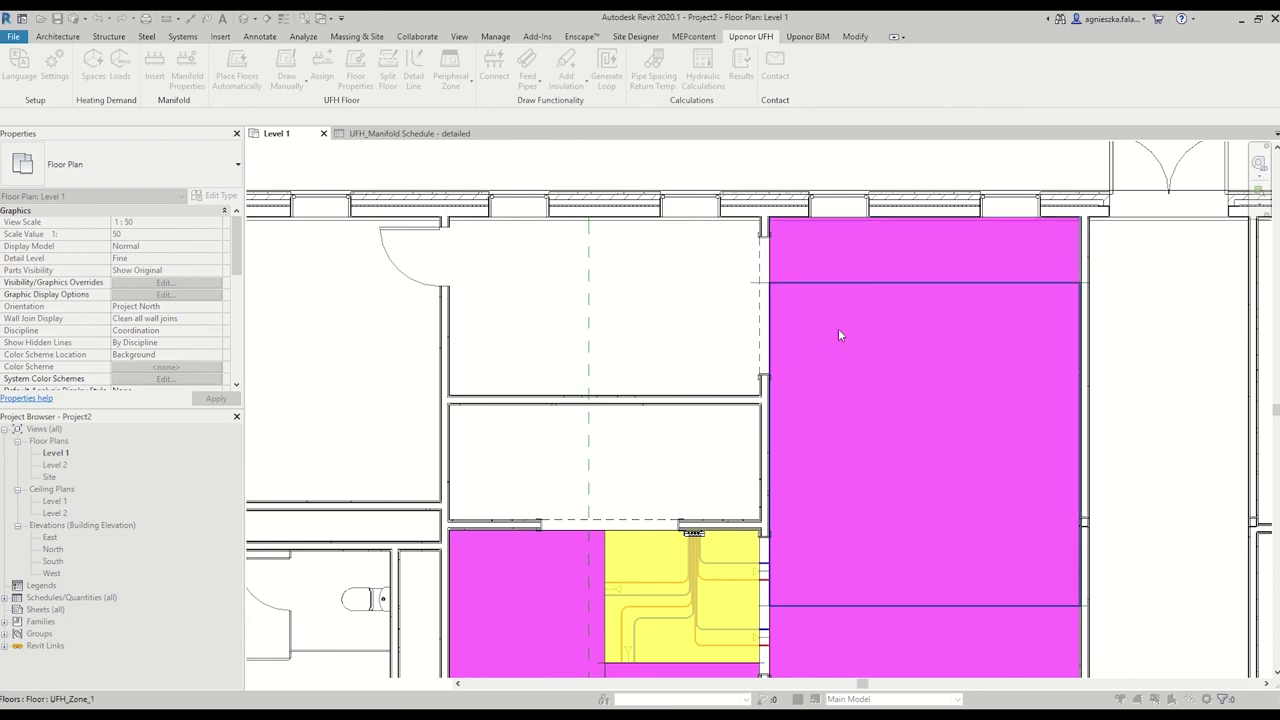
click(900, 250)
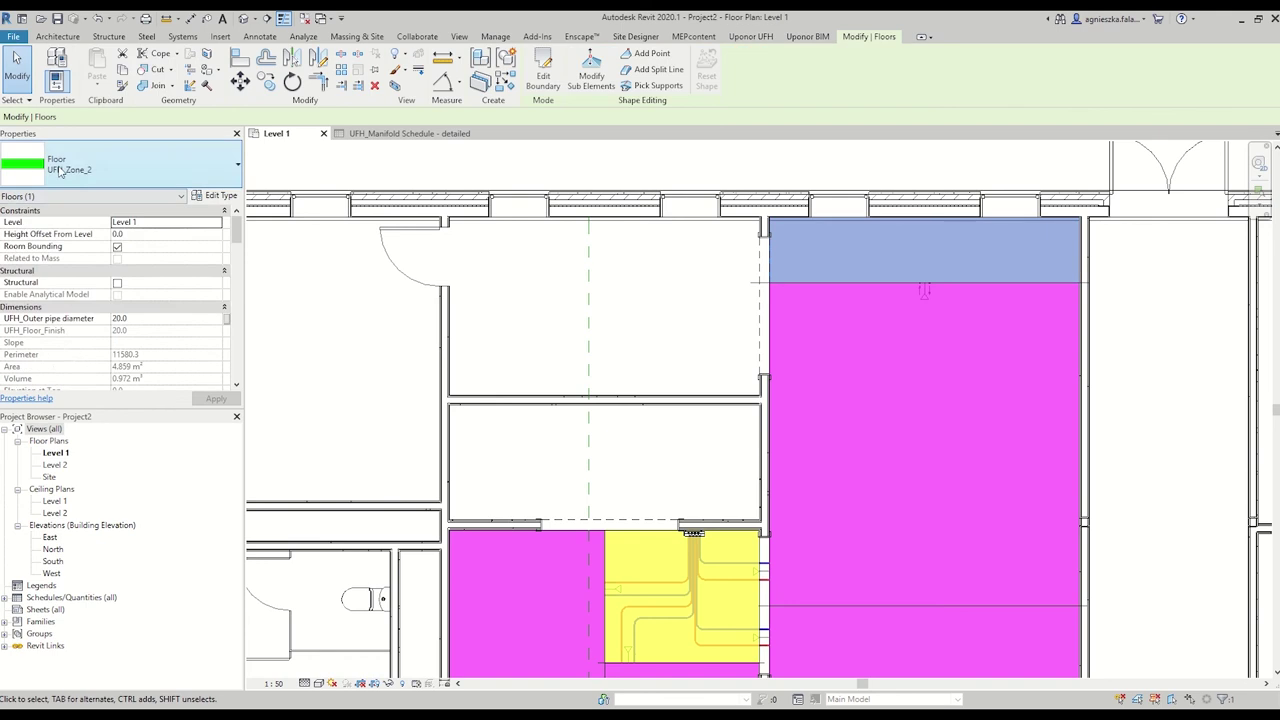
click(60, 171)
click(656, 284)
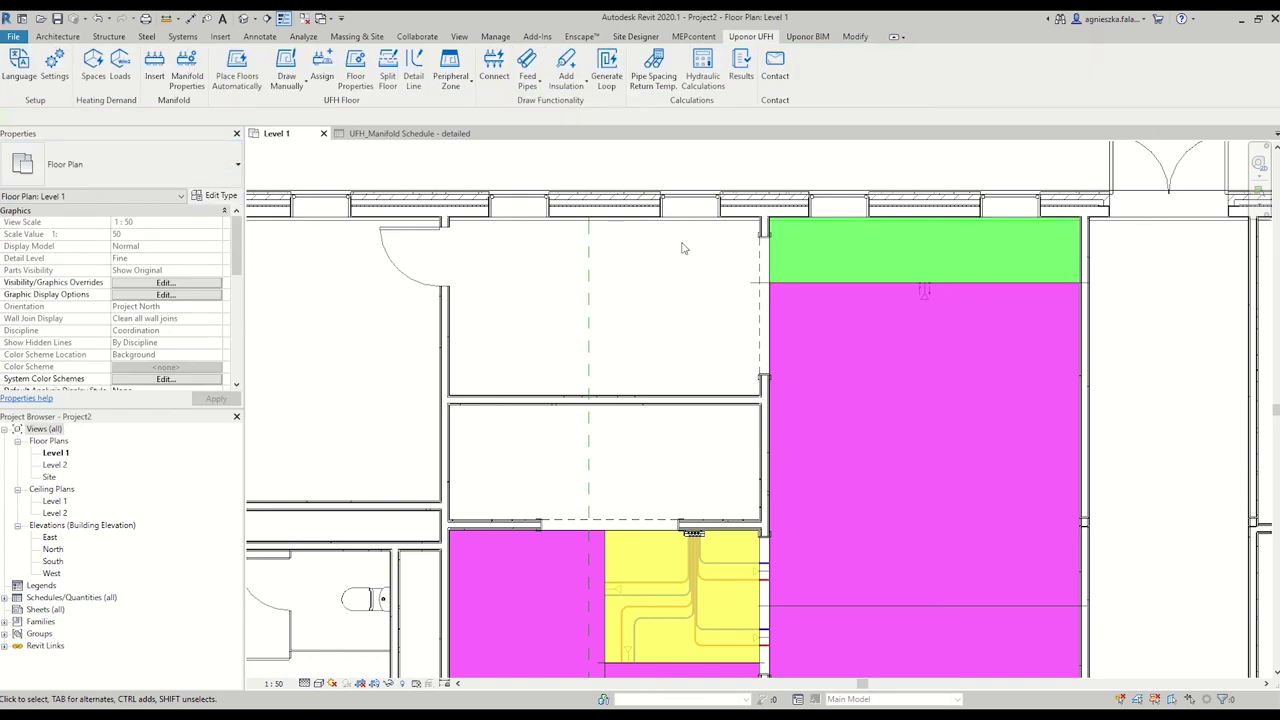
Generate pipe loops for the large room, lower zone and both lower-left floor zones.
click(618, 97)
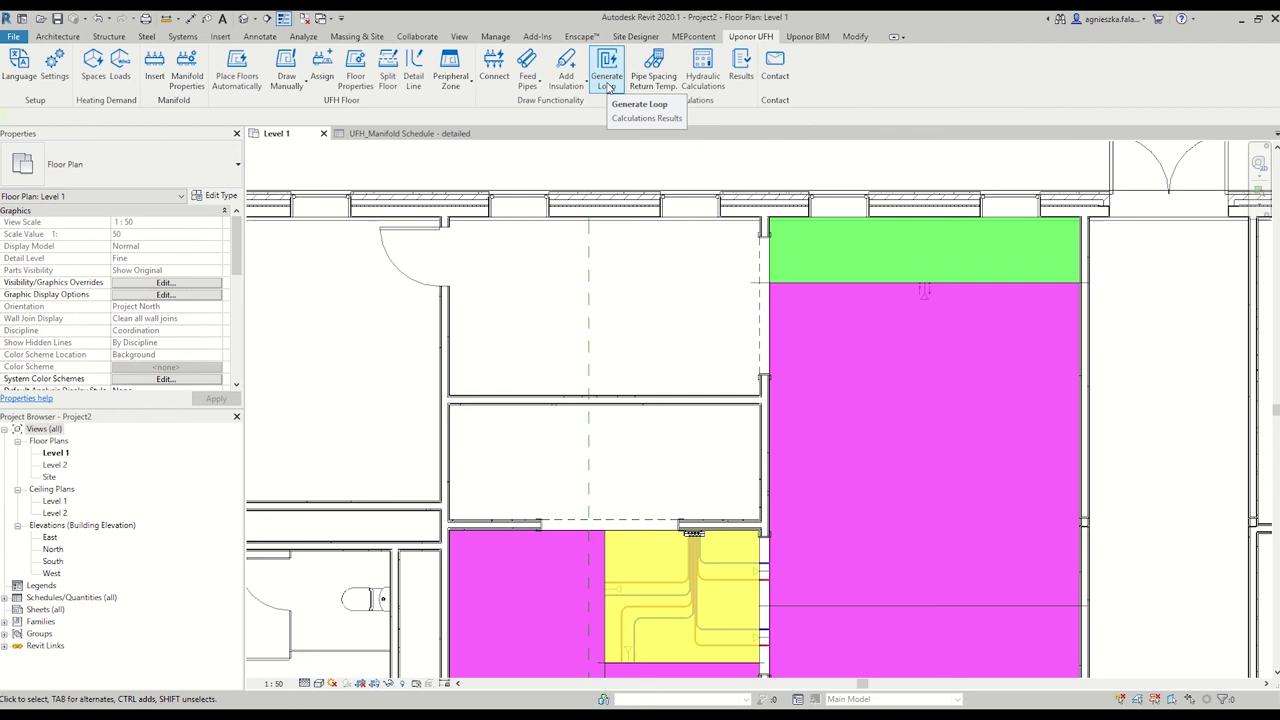
click(634, 118)
click(805, 340)
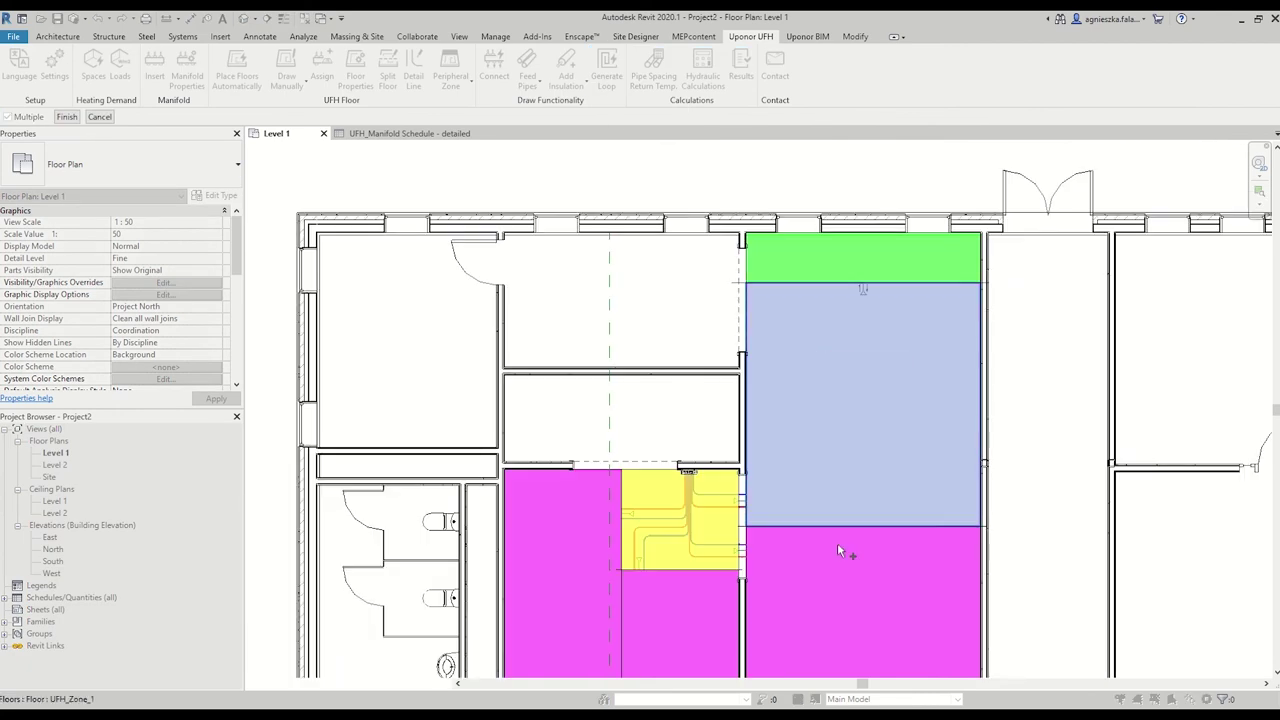
click(845, 550)
click(678, 597)
click(578, 628)
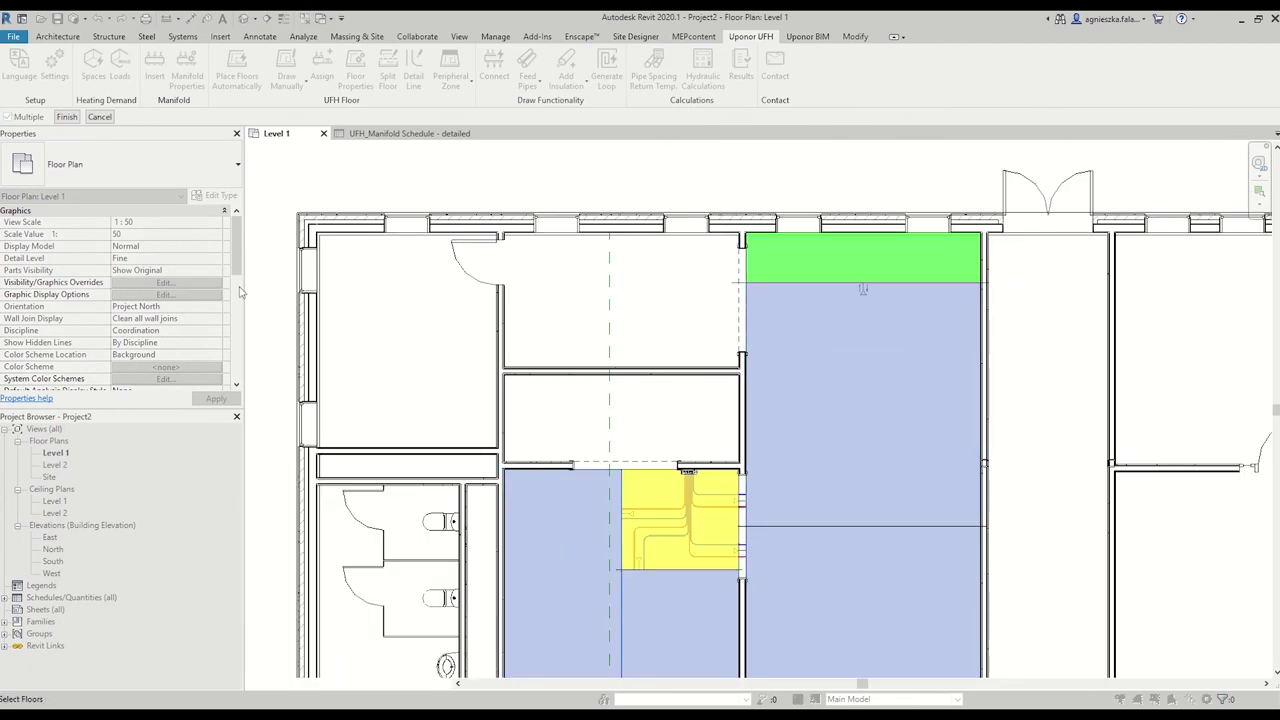
click(67, 117)
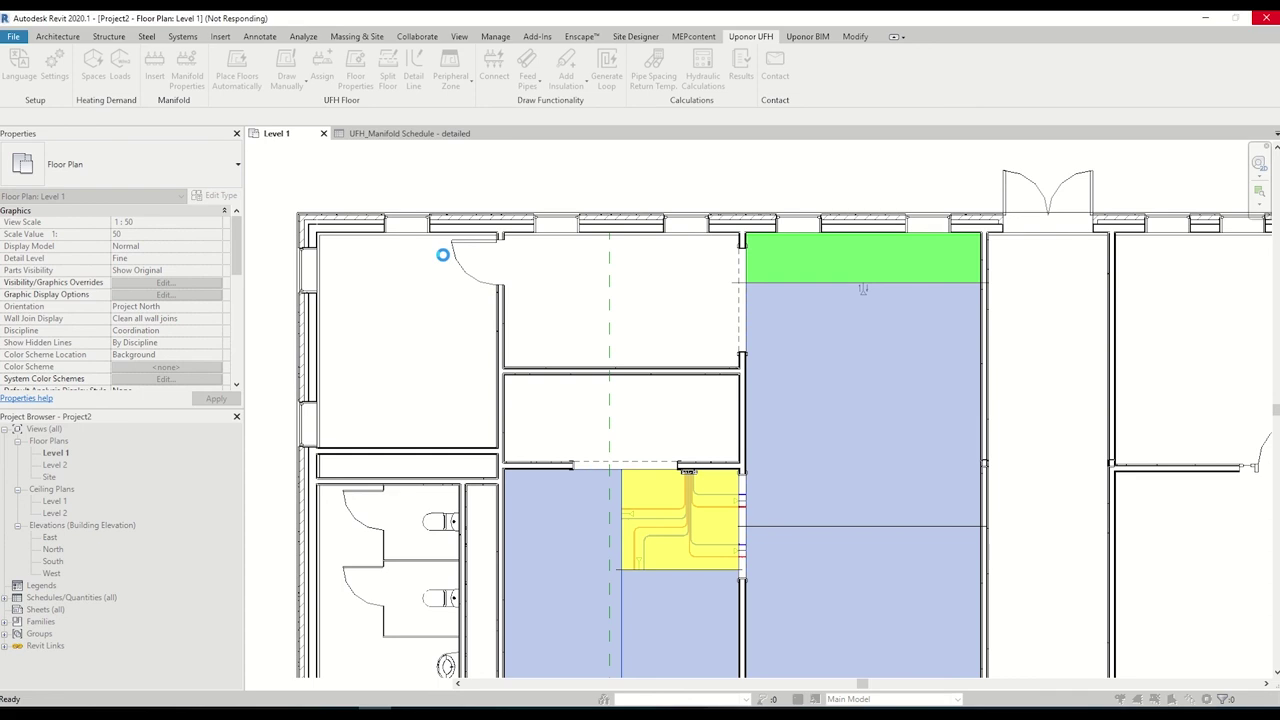
scroll(620, 337, down, 1)
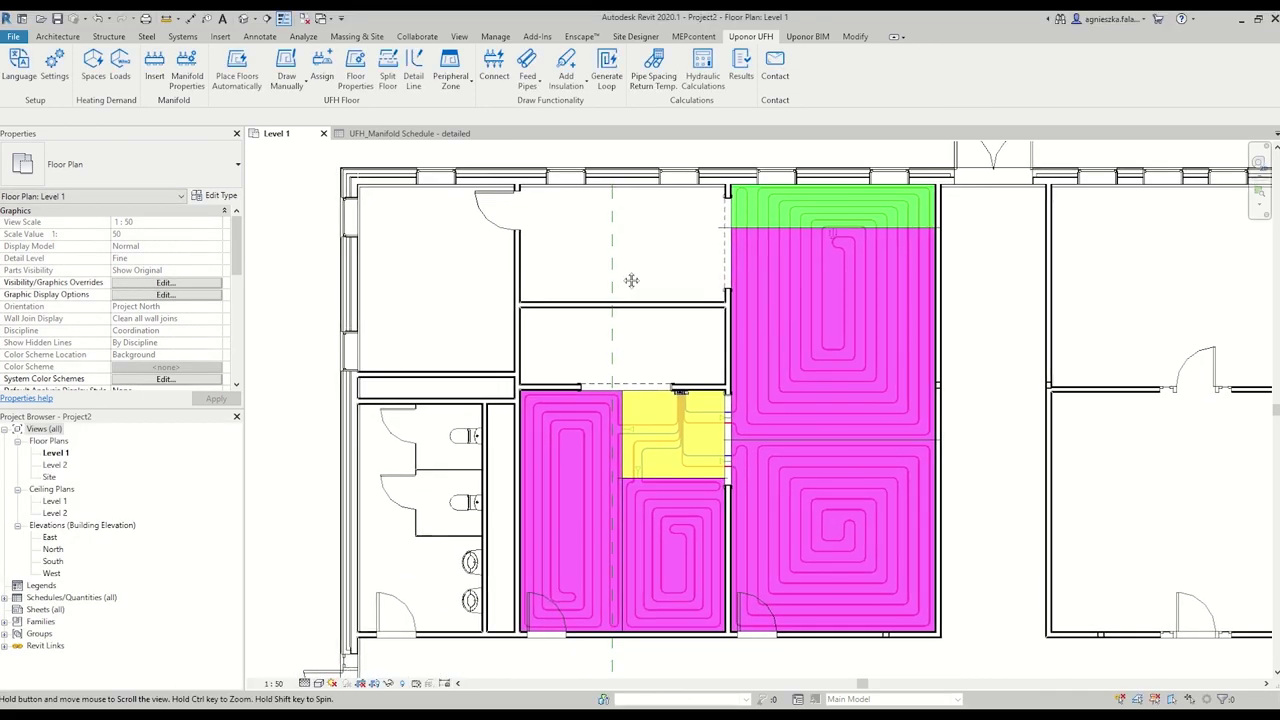
scroll(846, 282, up, 1)
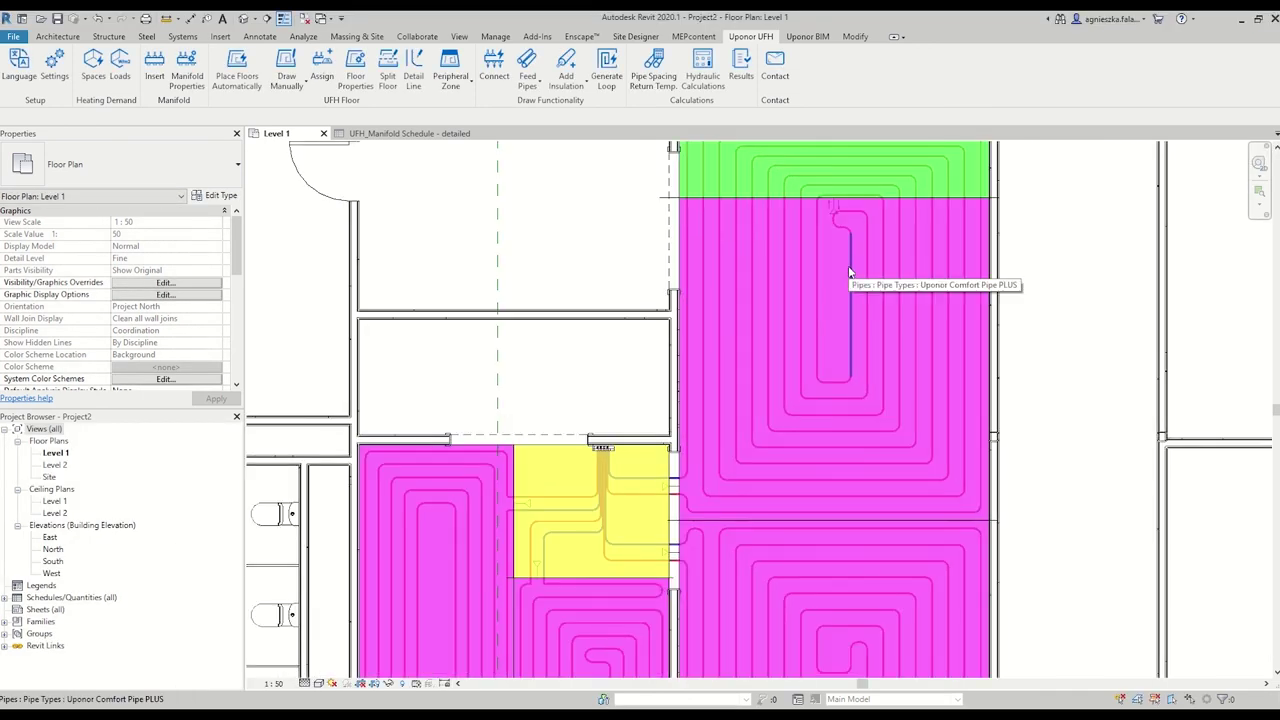
Shift the straight pipe run in the top loop slightly to the right.
click(849, 265)
scroll(849, 262, up, 4)
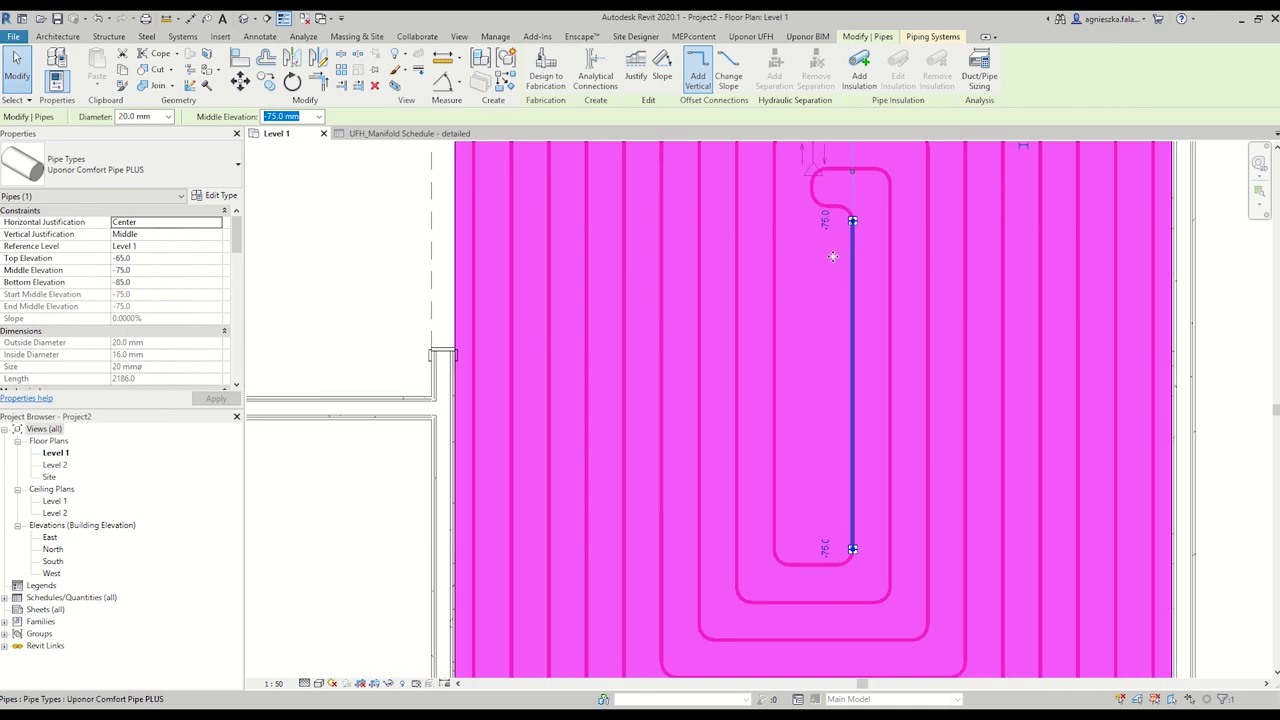
drag(833, 257, 866, 254)
scroll(829, 246, down, 1)
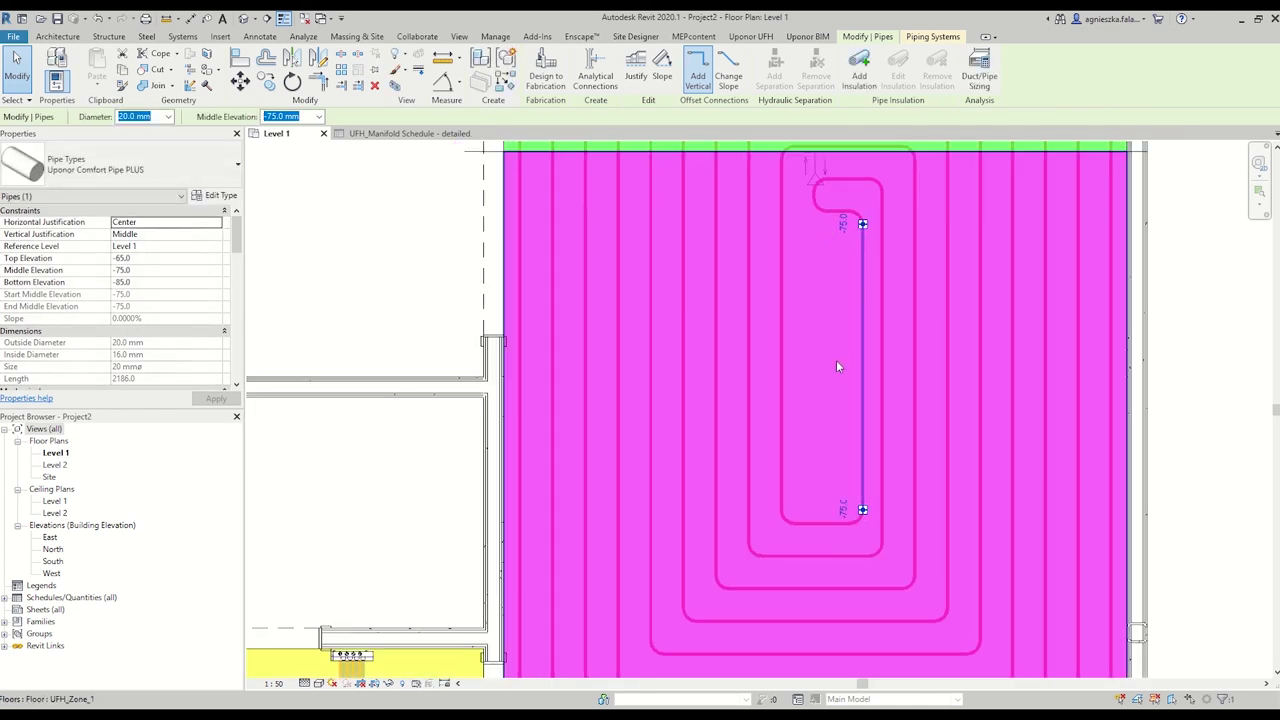
scroll(836, 366, down, 3)
scroll(839, 459, up, 2)
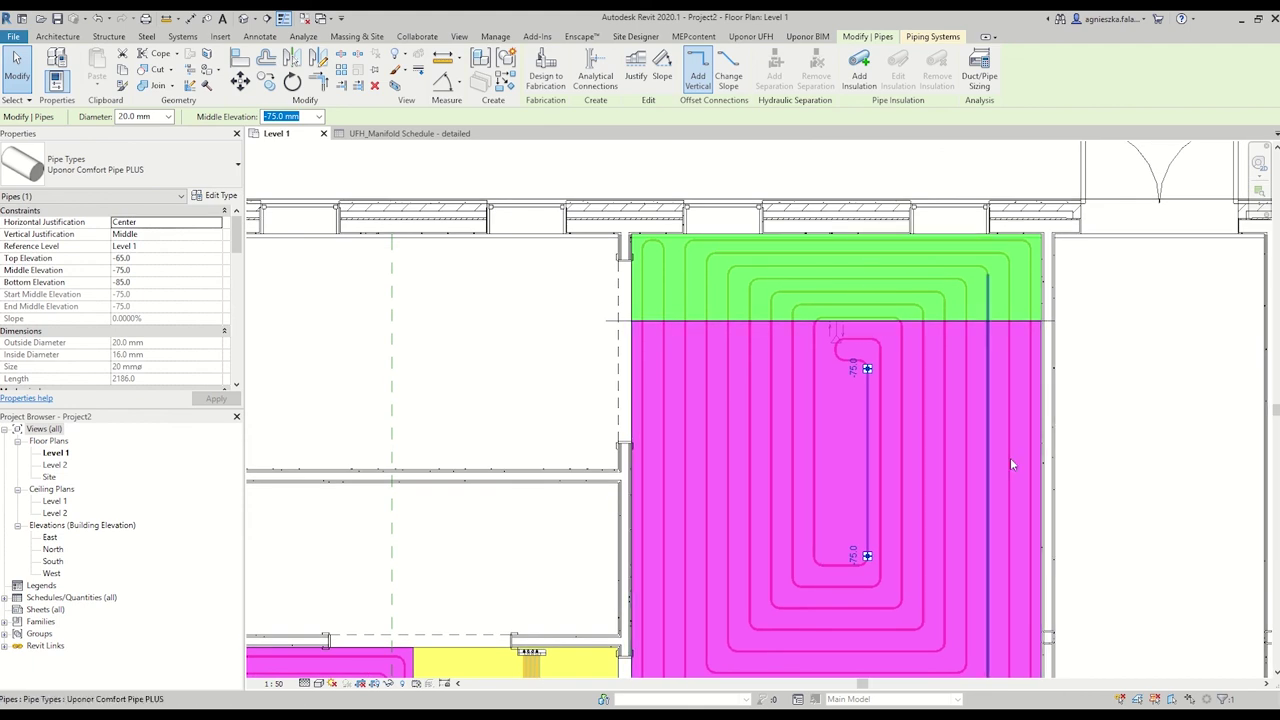
Tag the manifold using Tag by Category (TG).
scroll(1010, 457, down, 1)
middle_drag(1010, 457, 997, 340)
scroll(960, 284, down, 2)
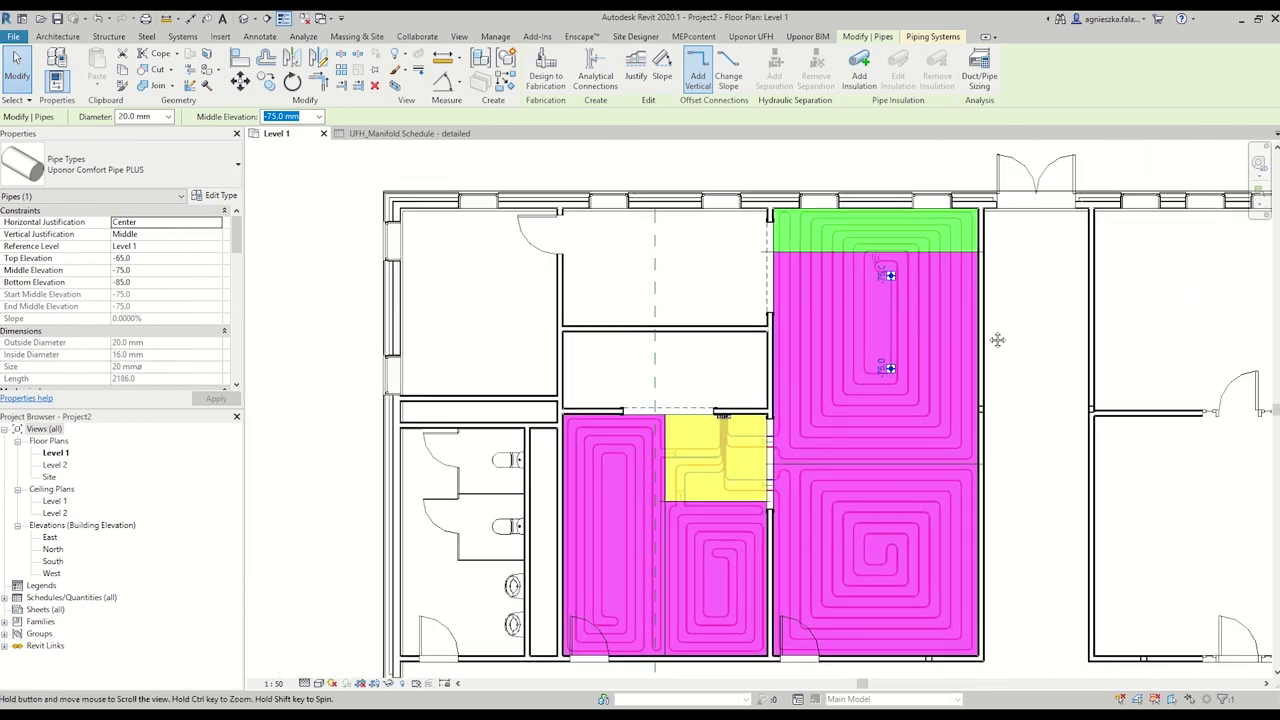
key(t)
key(g)
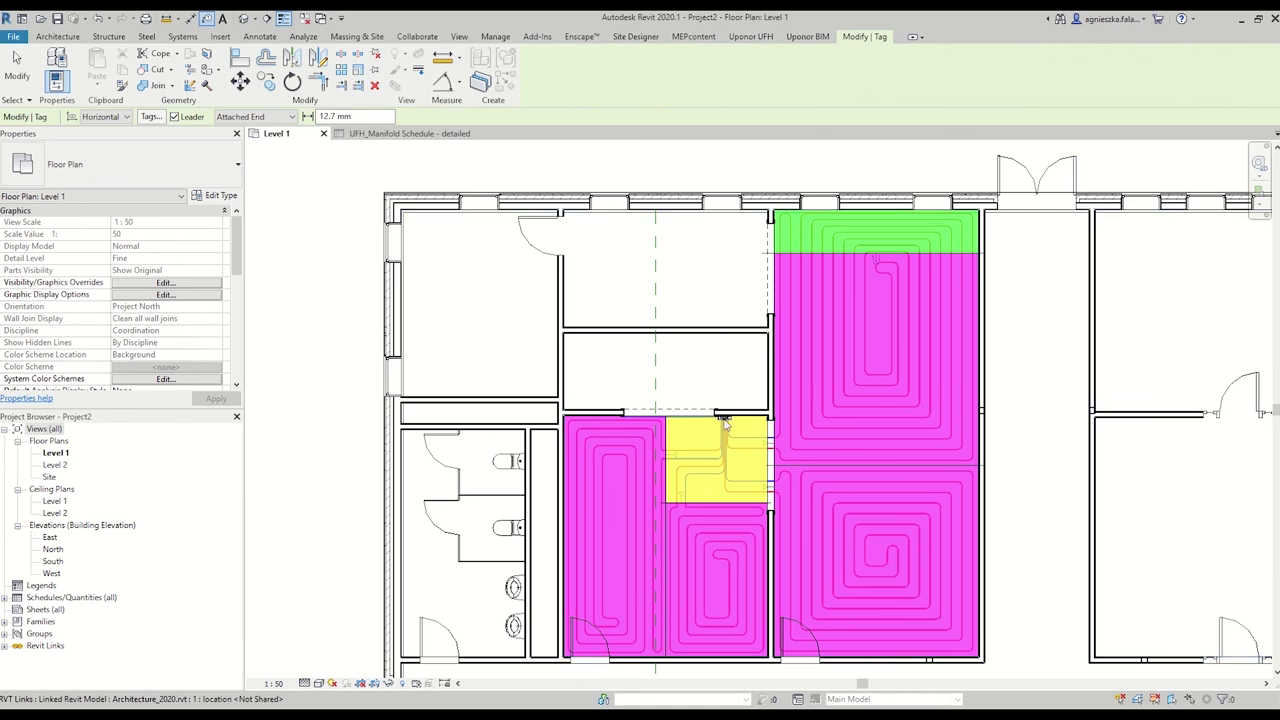
scroll(725, 425, up, 2)
scroll(725, 425, down, 3)
click(723, 420)
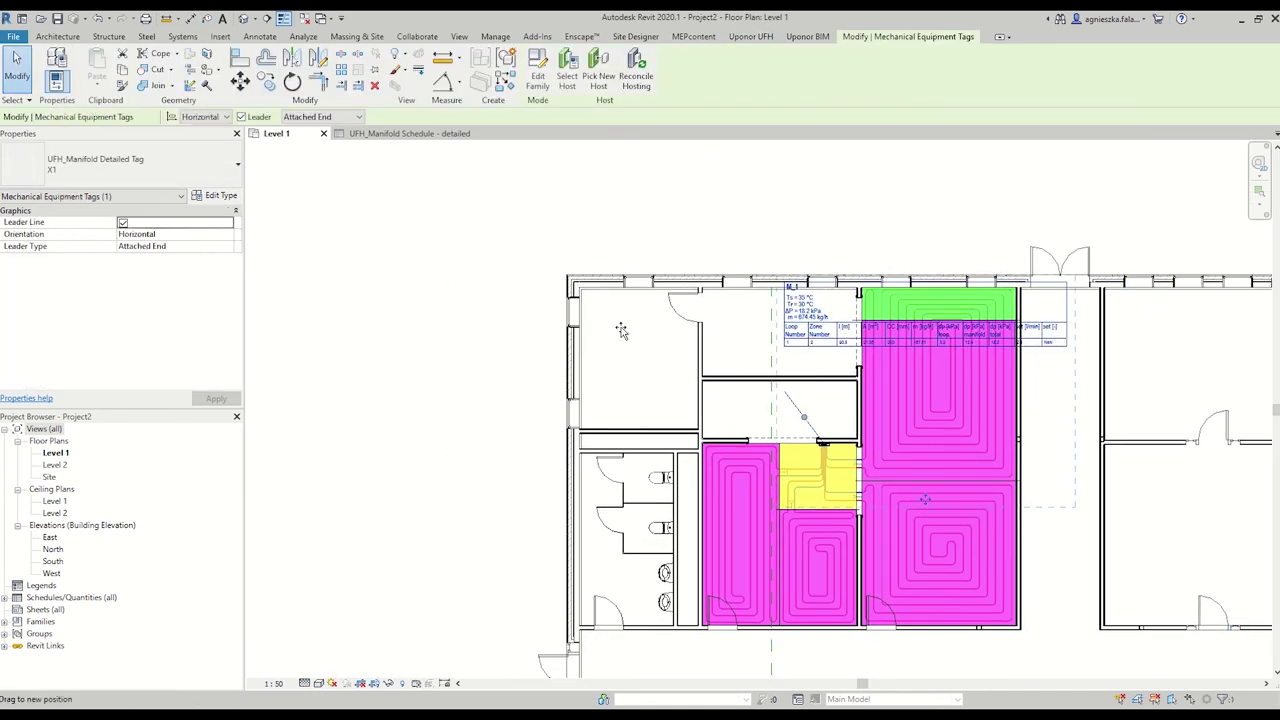
drag(800, 292, 491, 147)
middle_drag(620, 330, 657, 392)
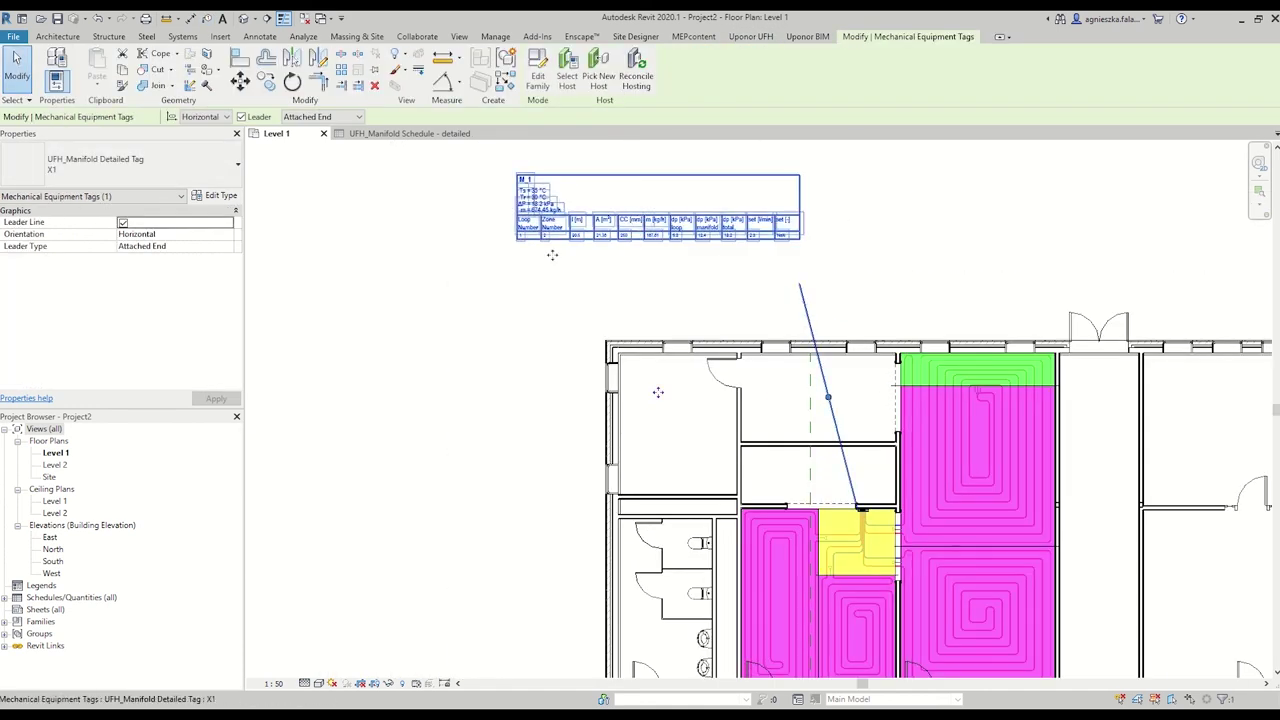
Switch the manifold tag from the X4 detailed type to UFH_Manifold Tag and place it beside M_1.
click(140, 163)
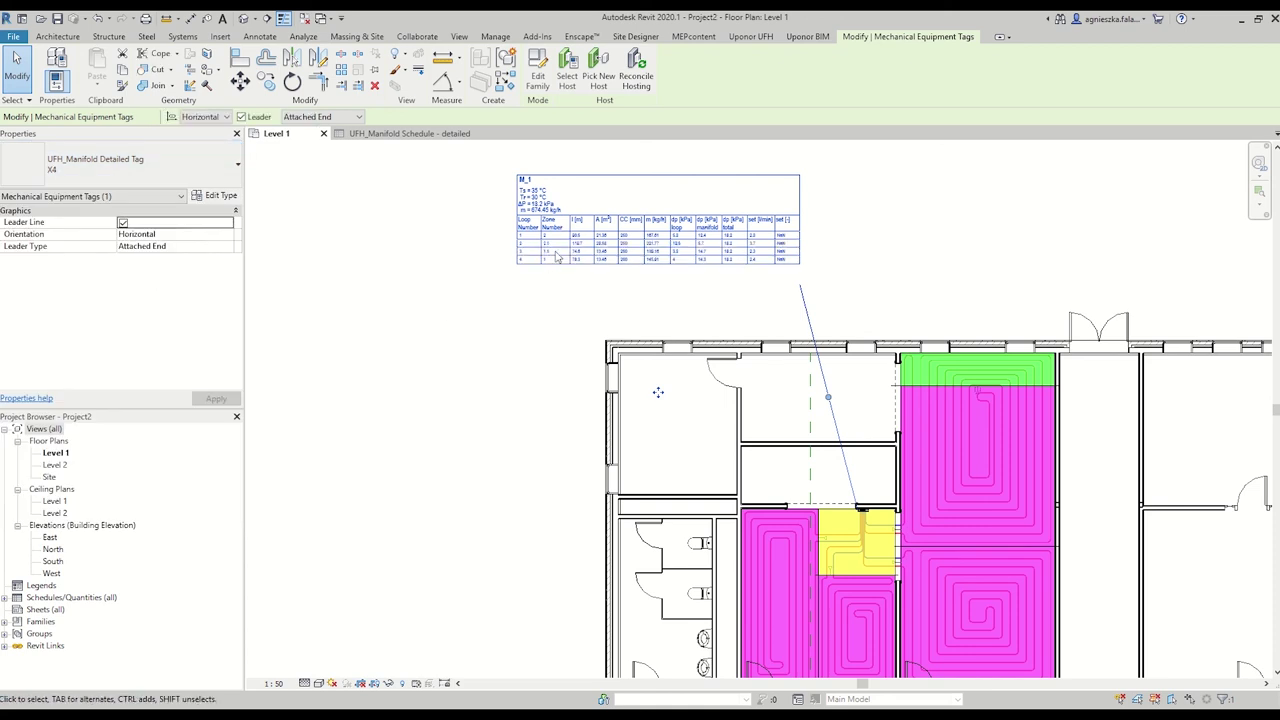
scroll(545, 254, up, 4)
middle_drag(545, 437, 582, 381)
scroll(571, 477, down, 3)
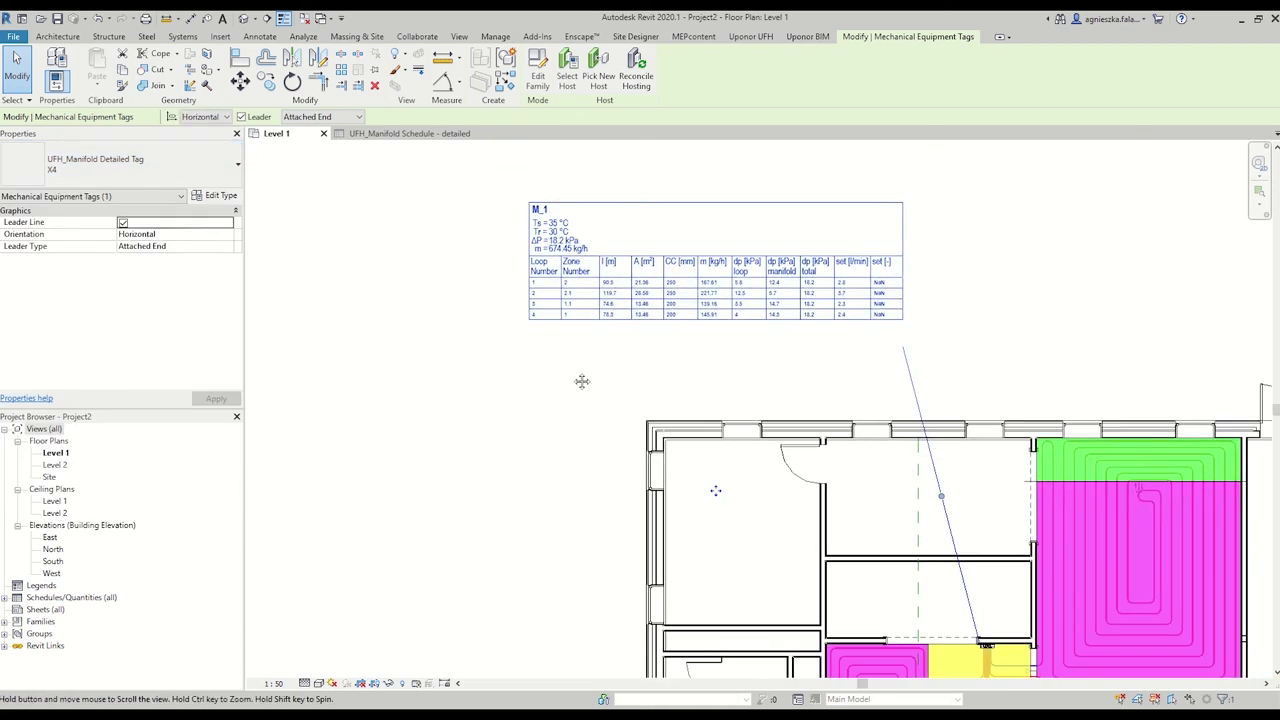
click(120, 165)
scroll(120, 410, down, 2)
click(56, 479)
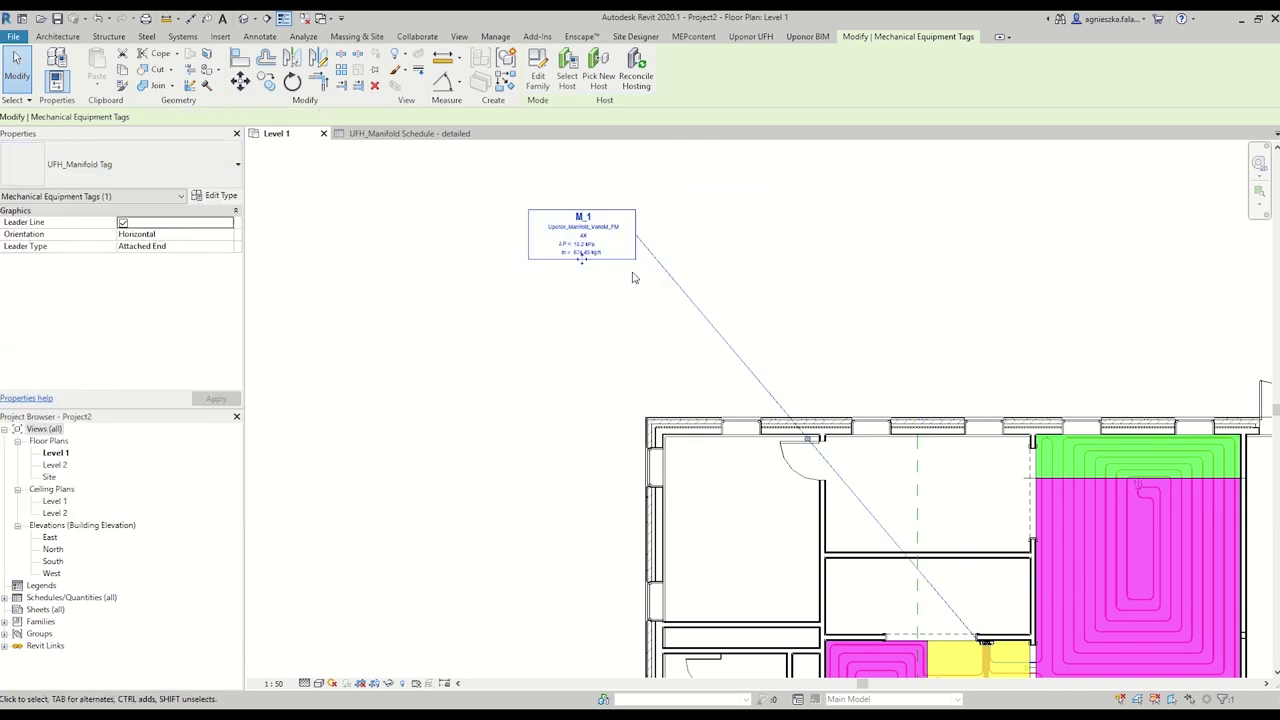
drag(973, 606, 971, 565)
scroll(975, 600, up, 3)
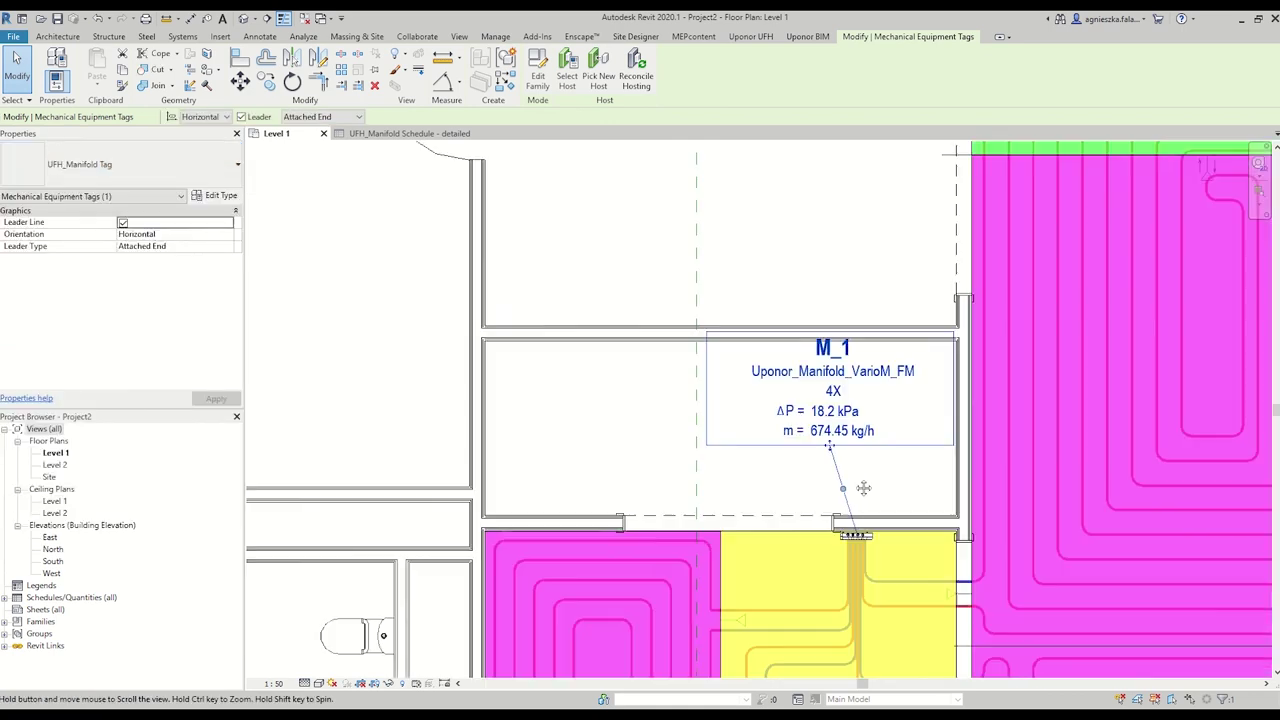
click(621, 440)
scroll(540, 409, down, 3)
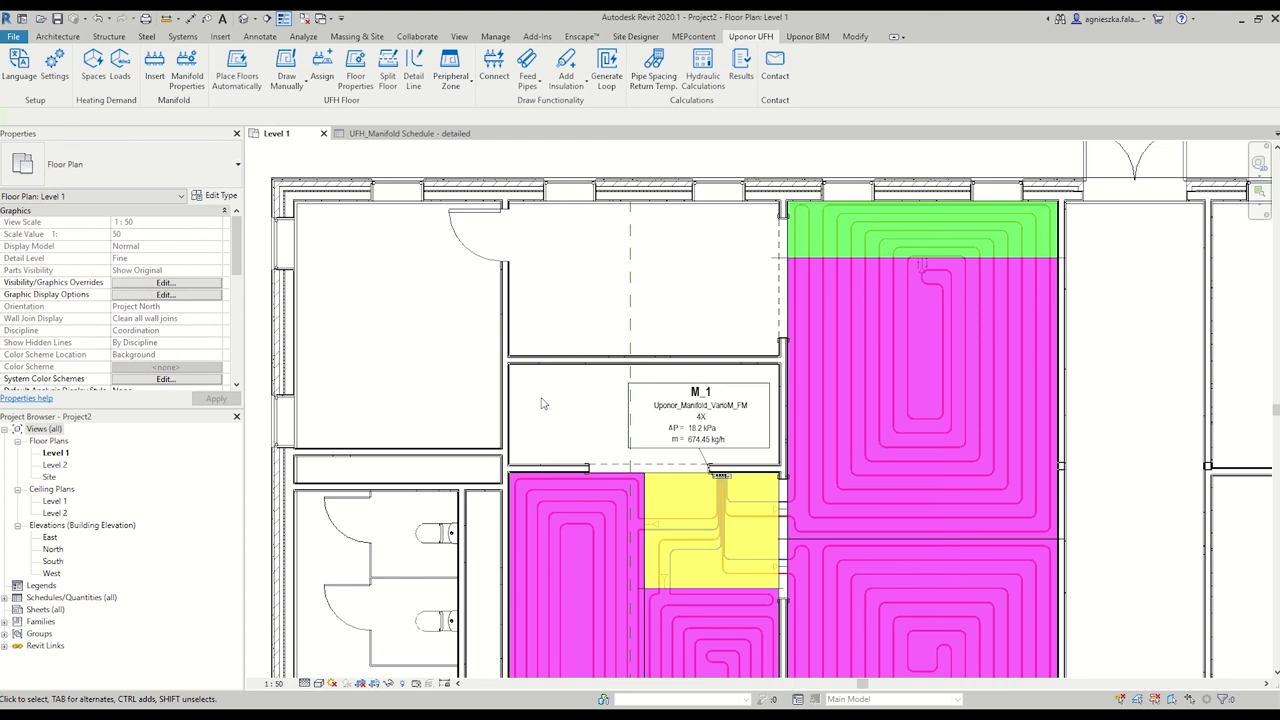
Tag the large lower-right heated zone and give the tag type UFH_Zone Tag.
click(700, 405)
middle_drag(1057, 602, 990, 362)
click(990, 362)
scroll(1000, 420, down, 1)
key(Escape)
click(1038, 455)
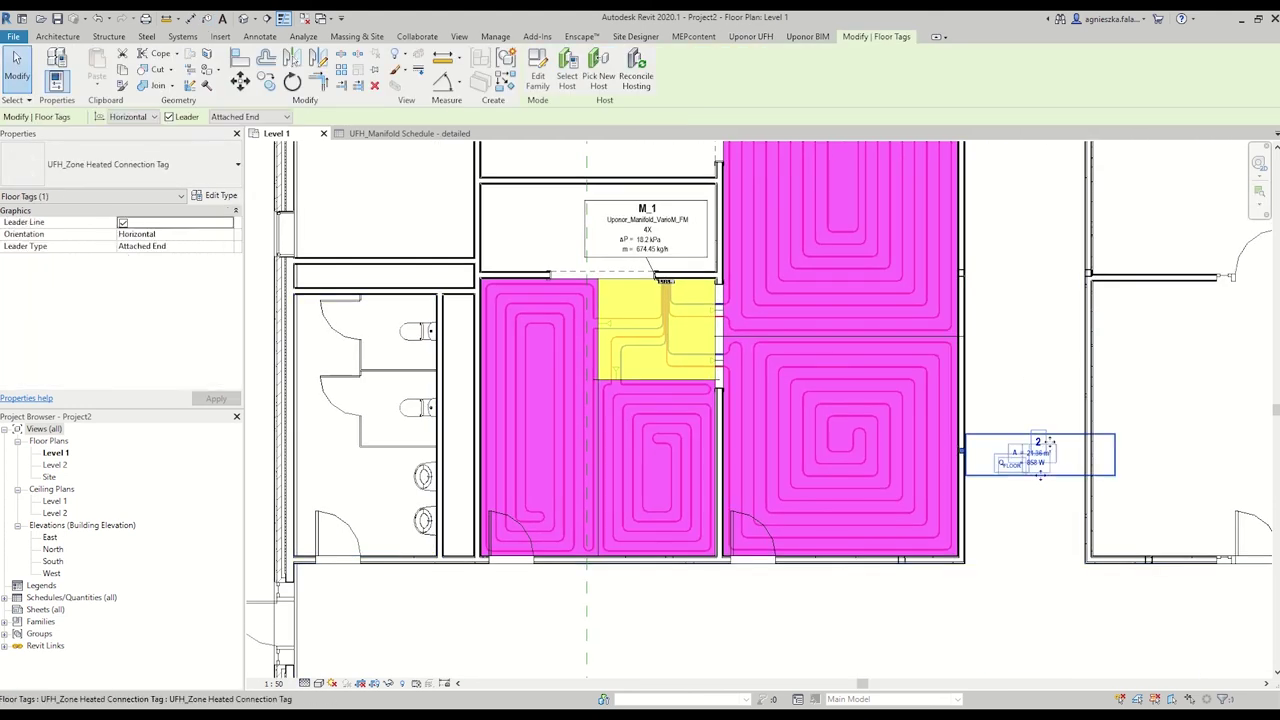
click(110, 166)
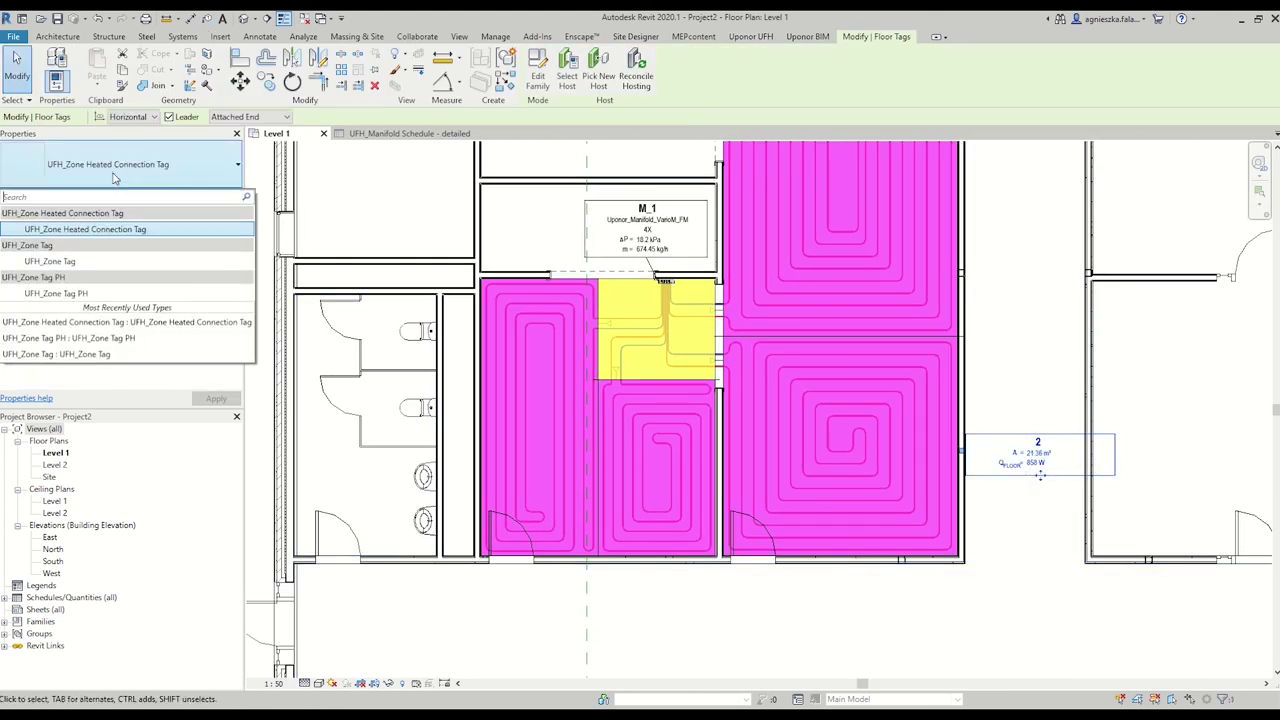
click(79, 262)
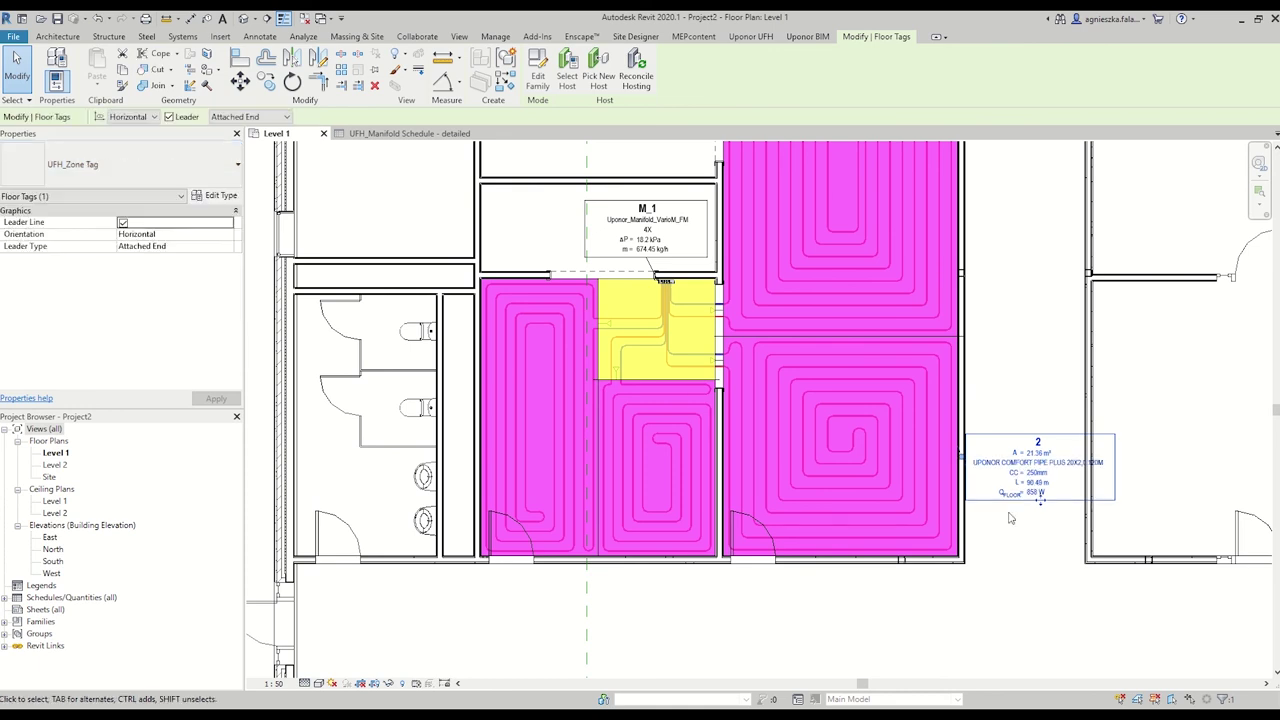
scroll(1030, 478, up, 3)
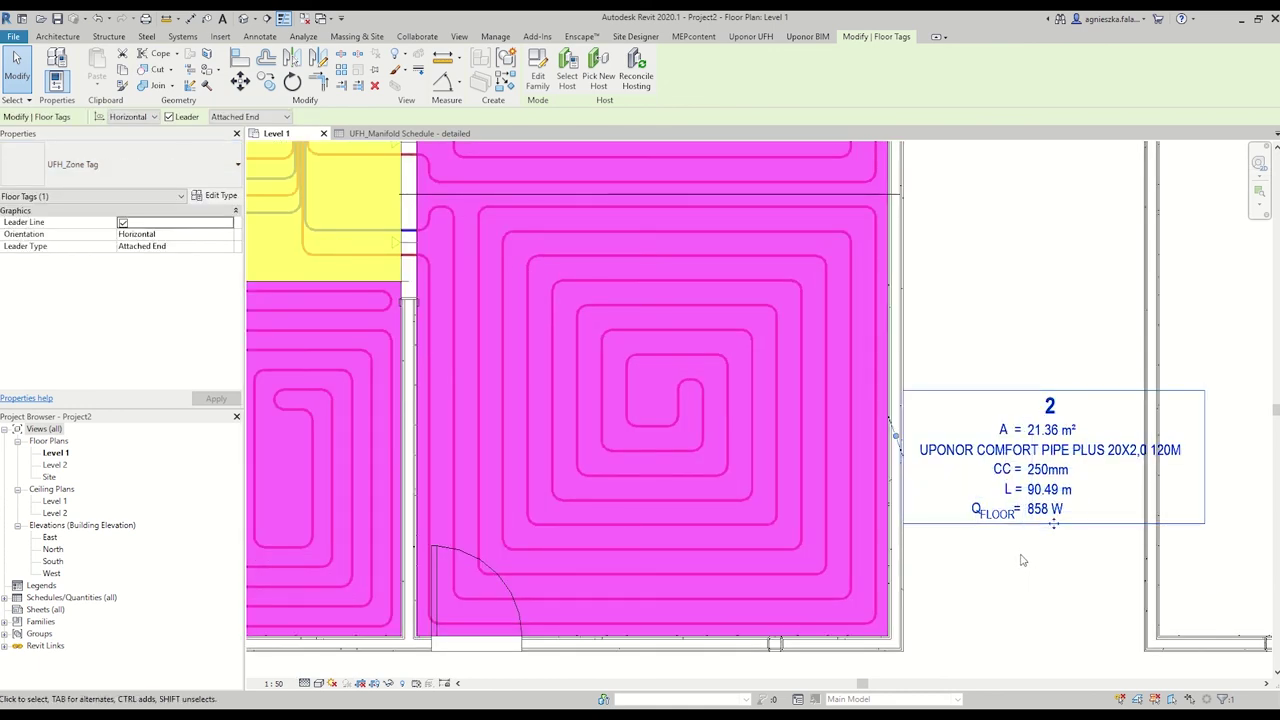
scroll(1022, 560, down, 3)
Tag the upper heated zone 2.2 and set its tag type to UFH_Zone Tag PH.
key(t)
key(g)
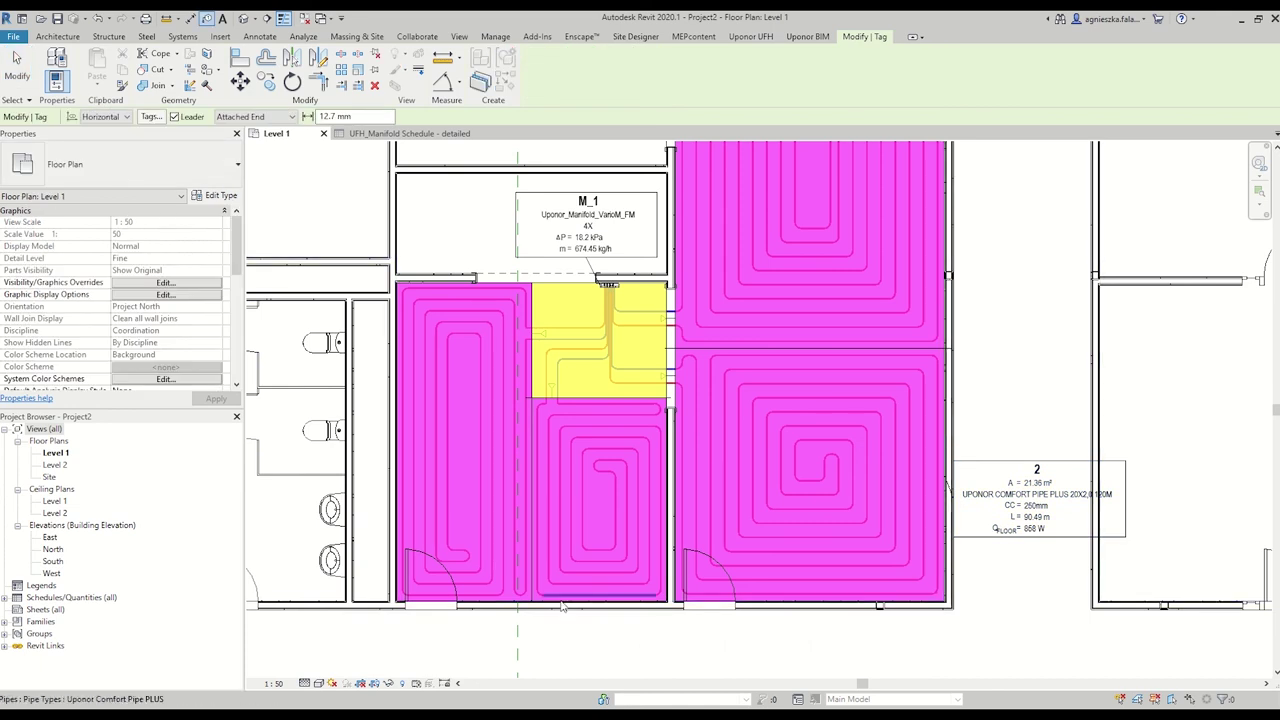
scroll(562, 606, down, 3)
middle_drag(943, 387, 826, 462)
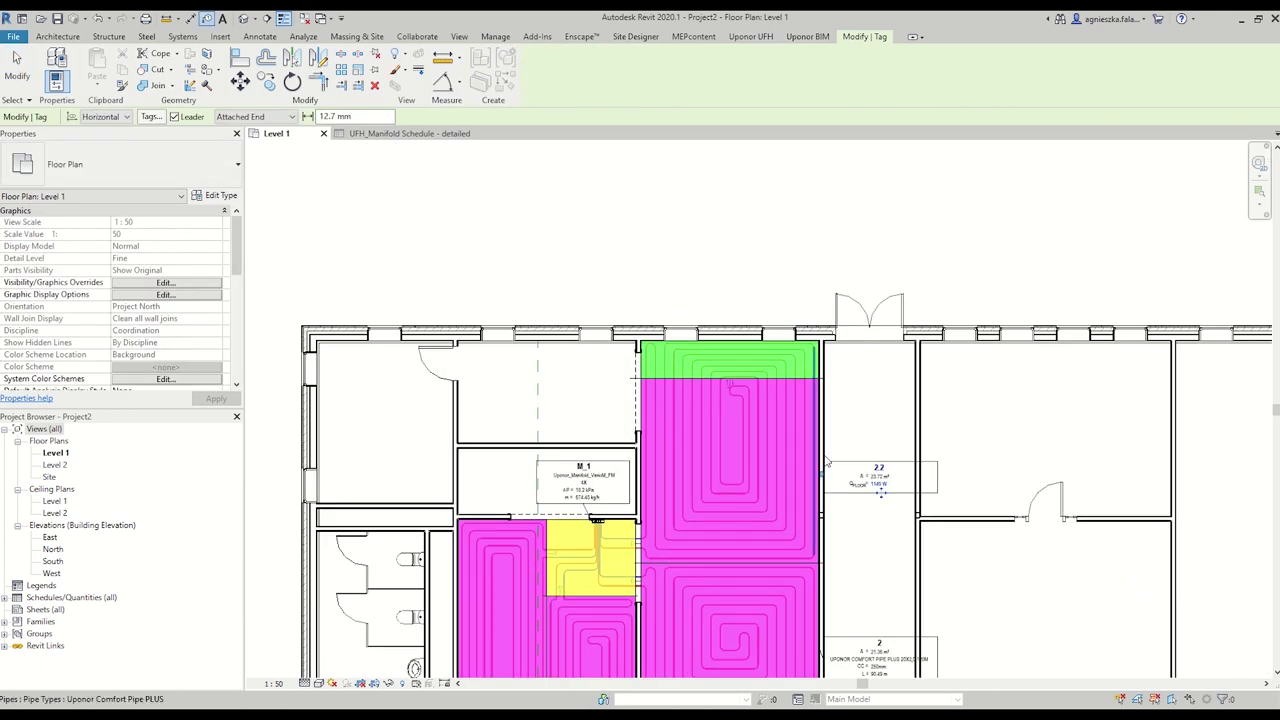
click(826, 462)
key(Escape)
key(Escape)
scroll(828, 491, up, 2)
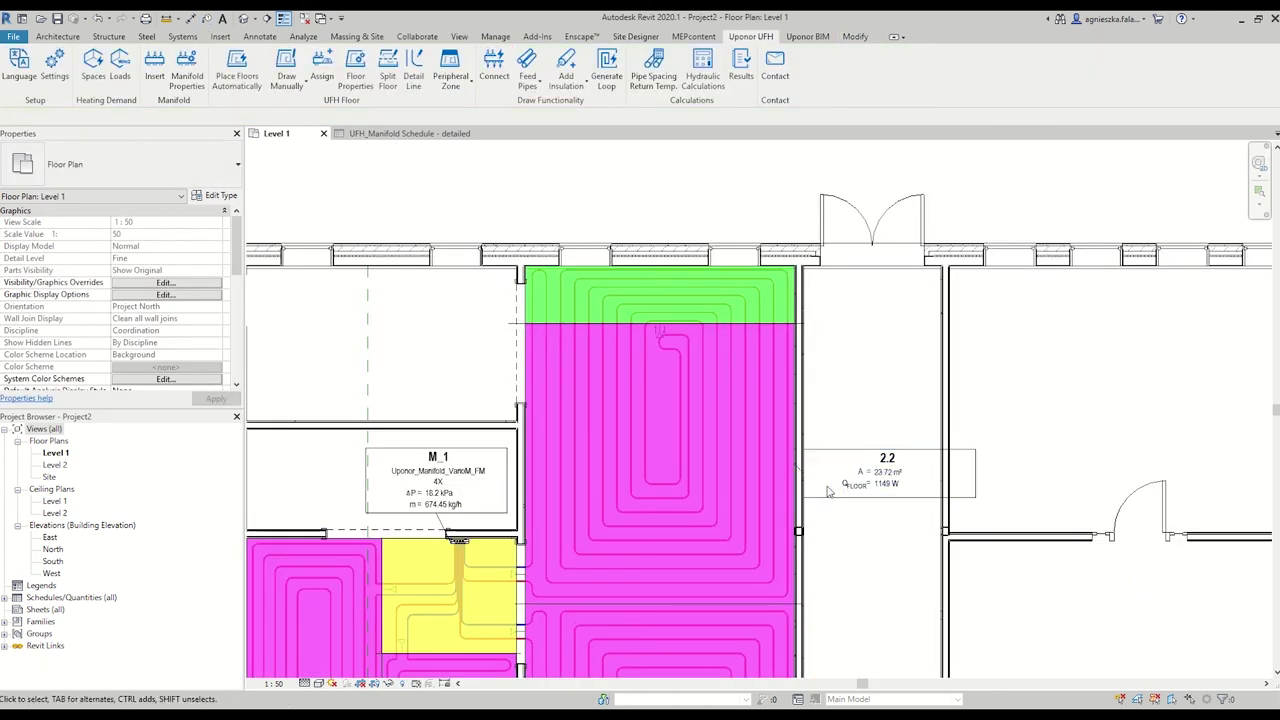
click(828, 491)
click(128, 165)
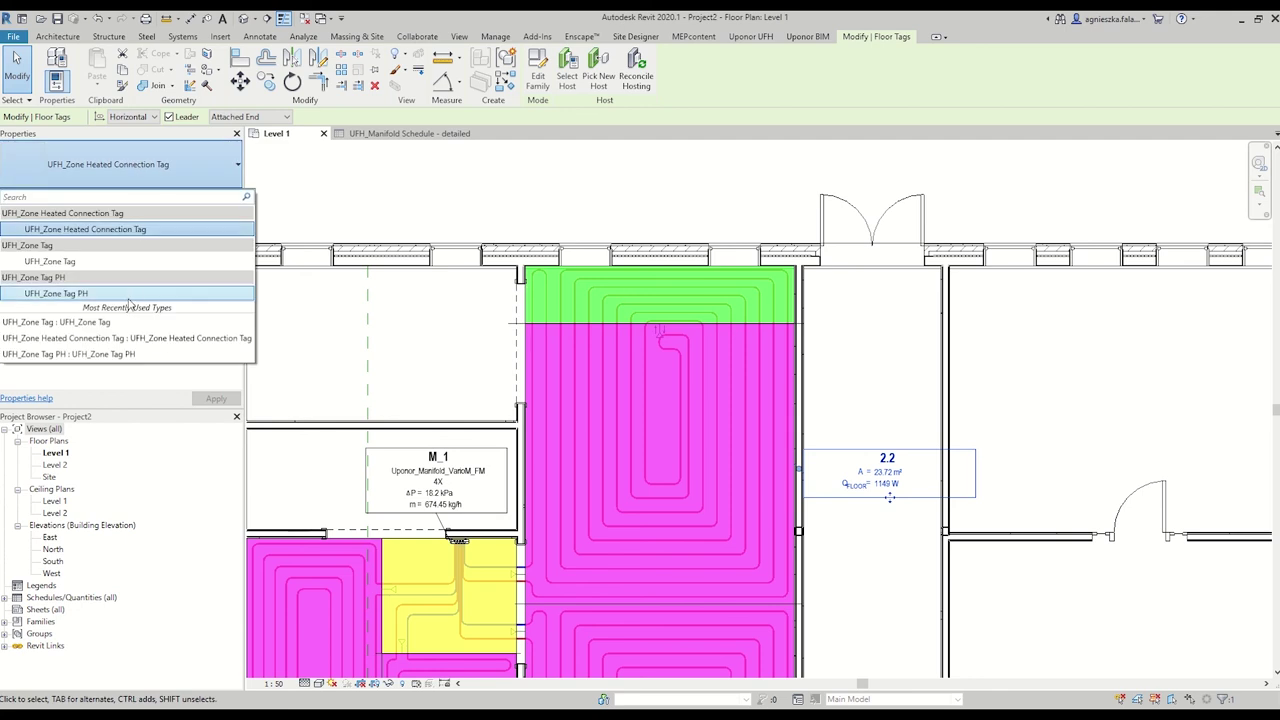
click(128, 300)
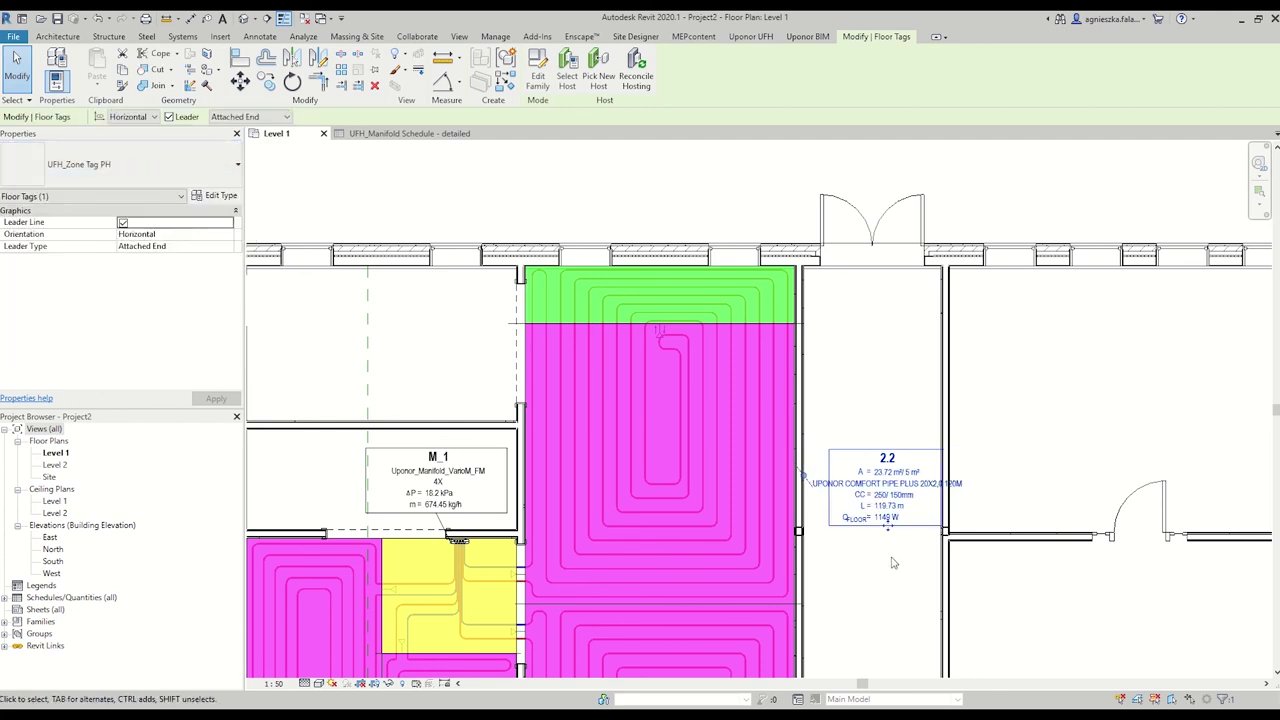
key(Escape)
scroll(898, 478, up, 1)
scroll(912, 474, down, 4)
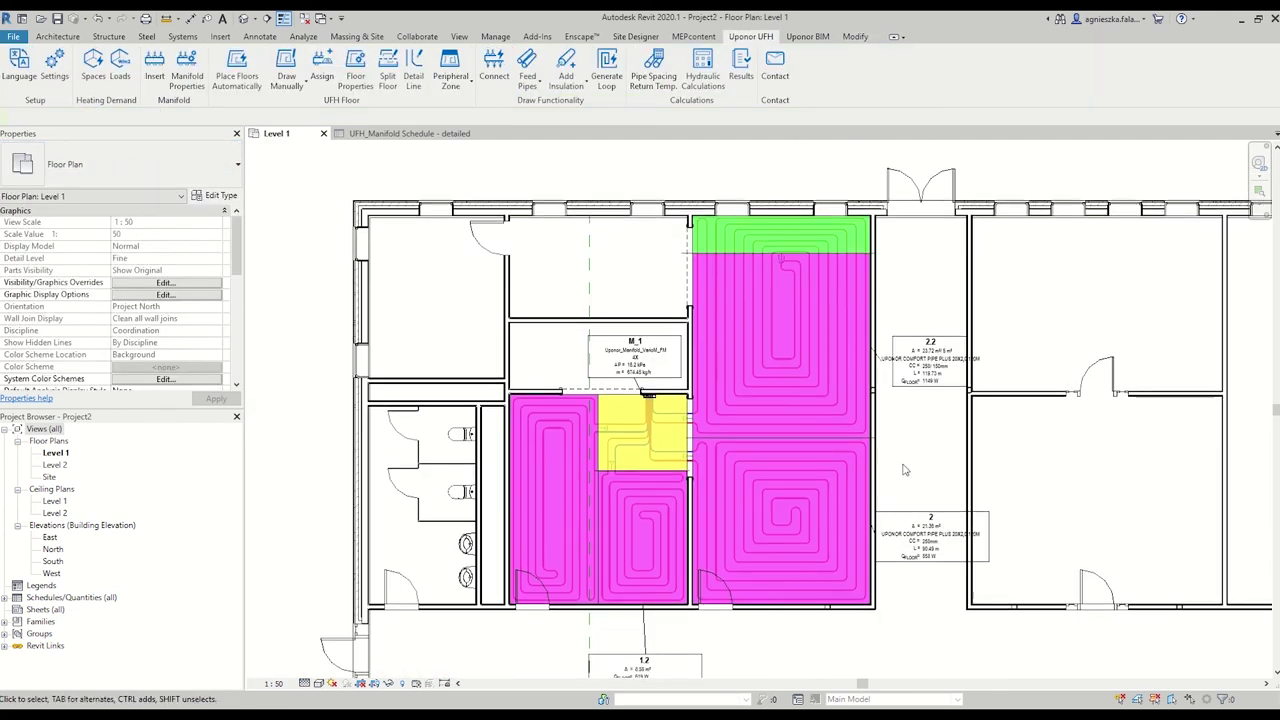
Change the 1.2 zone tag to UFH_Zone Tag and move it slightly up.
click(716, 625)
click(147, 178)
click(128, 285)
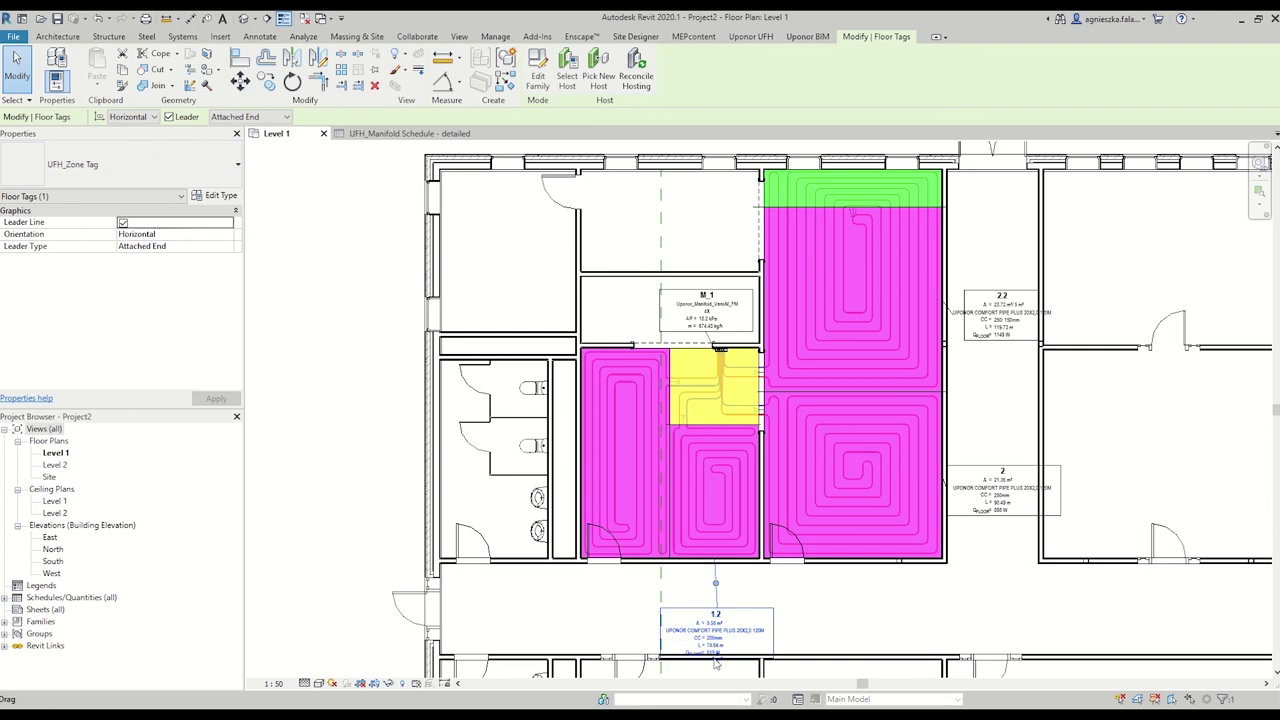
drag(712, 617, 712, 575)
key(Escape)
middle_drag(777, 474, 767, 484)
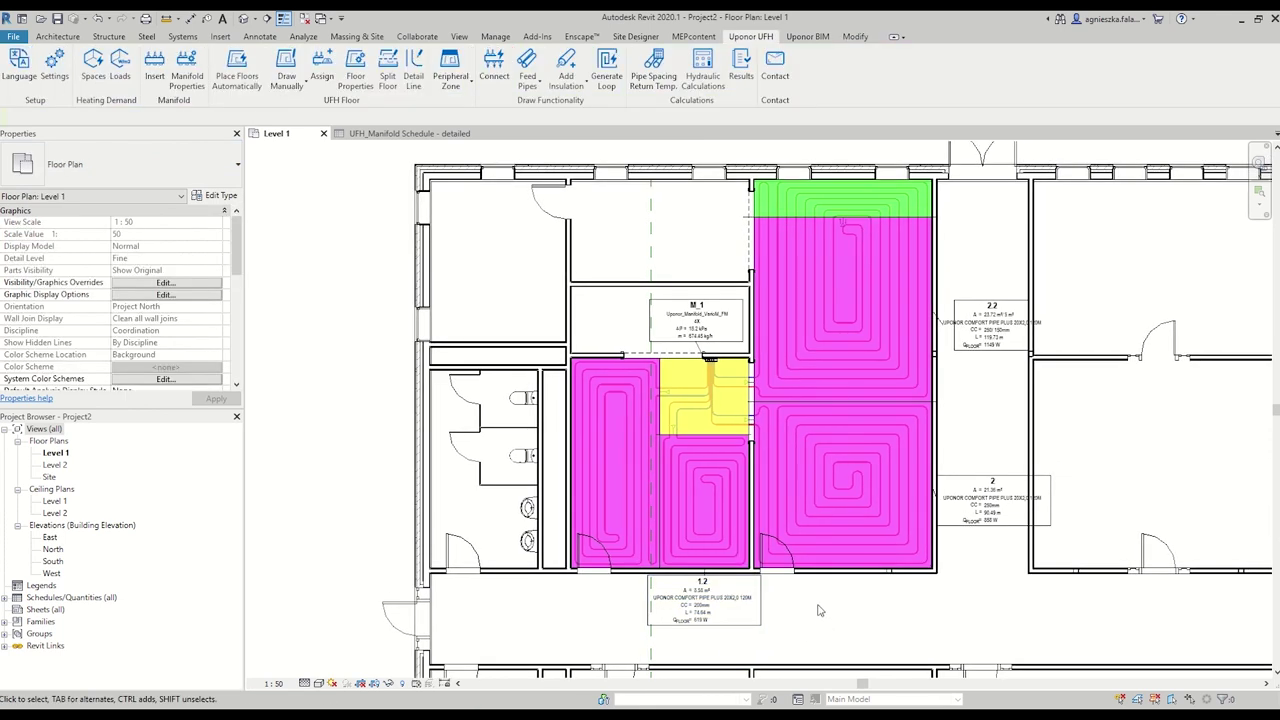
Open the Uponor results for manifold M_1, viewing the room heating list and bill of materials.
click(739, 86)
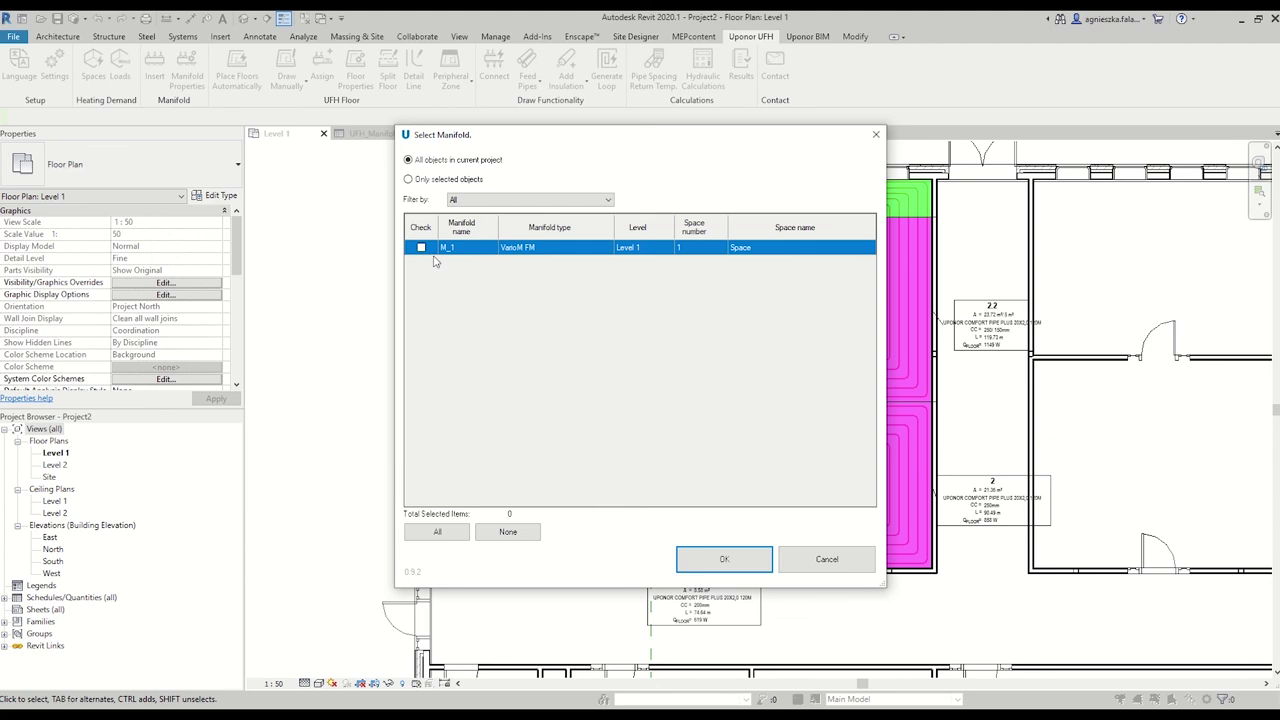
click(749, 563)
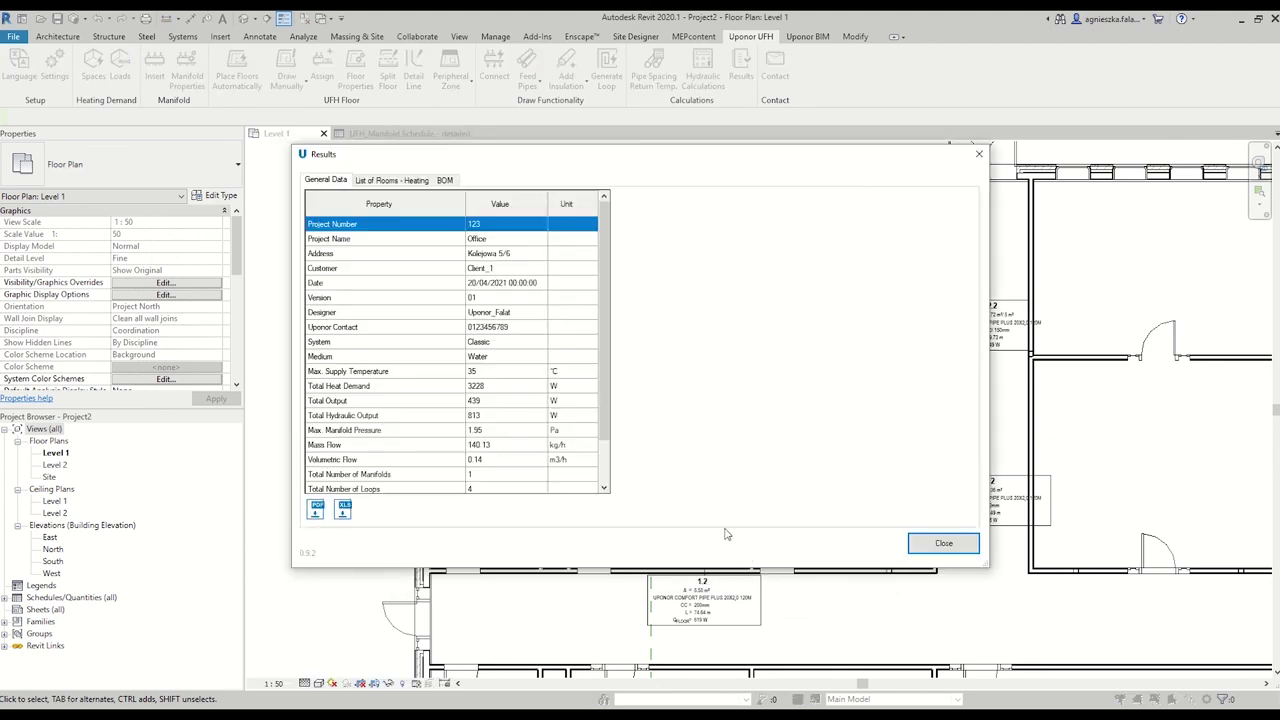
scroll(604, 380, down, 2)
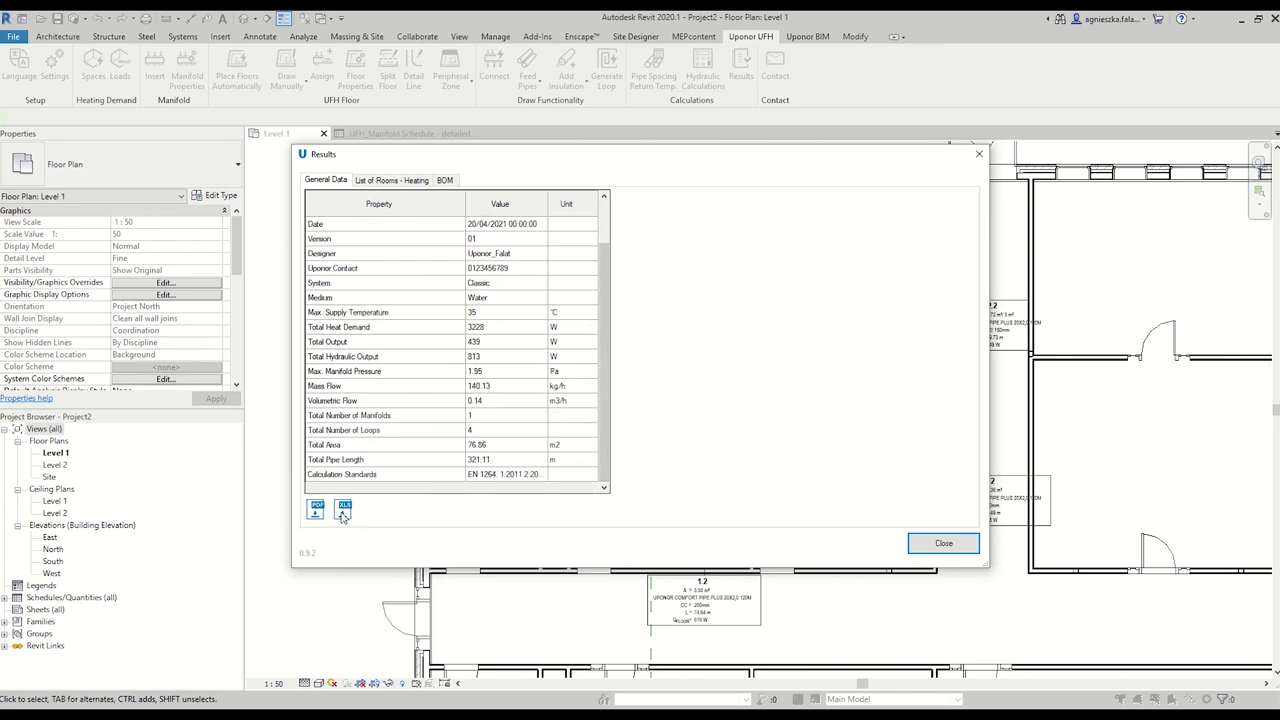
click(379, 181)
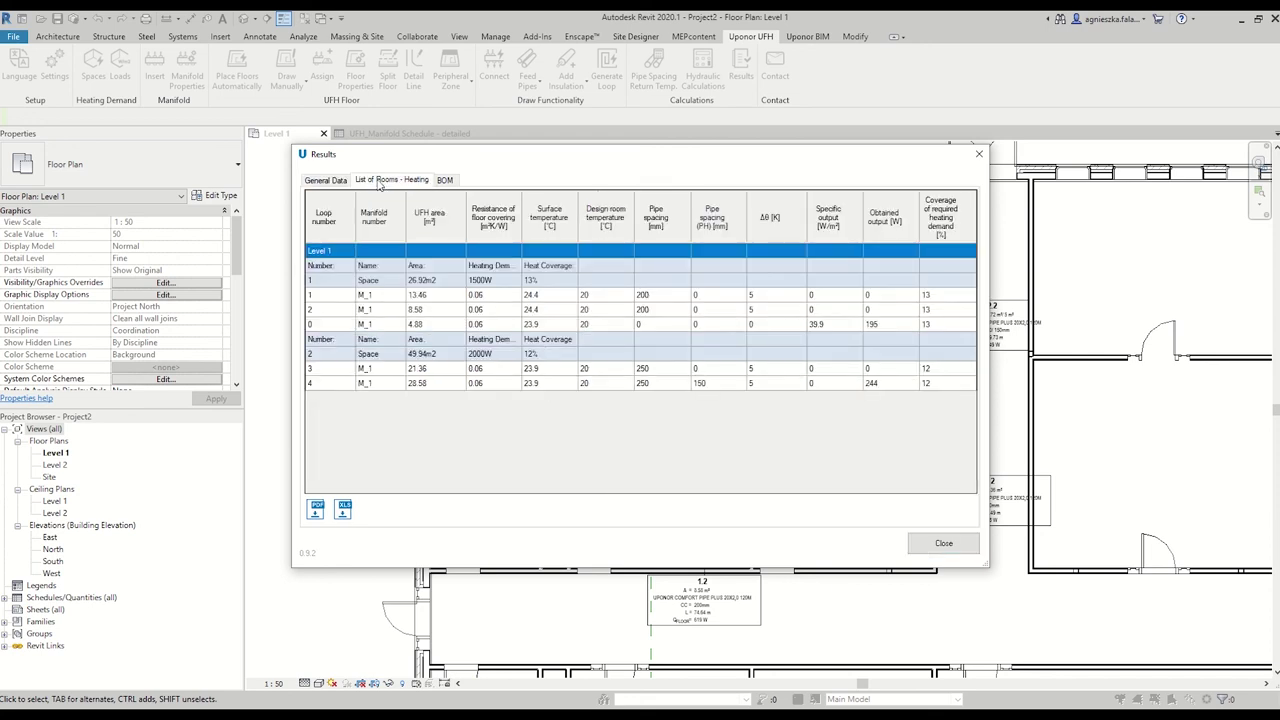
click(446, 180)
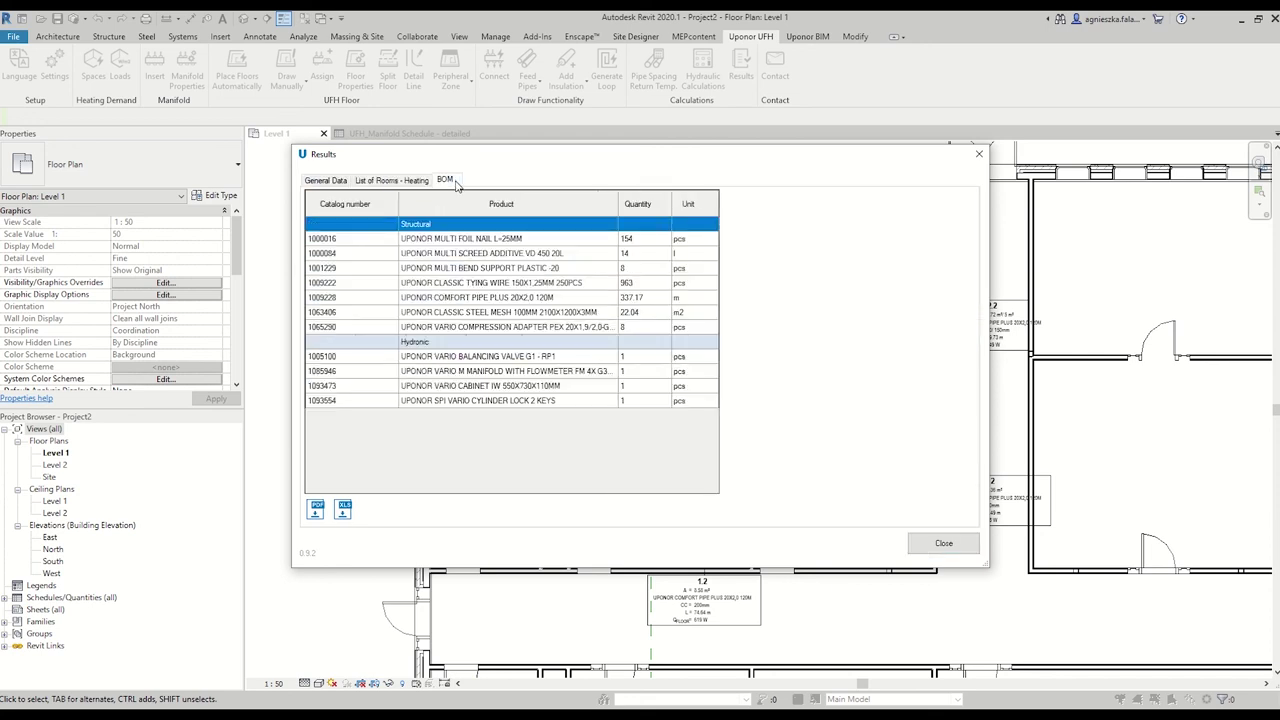